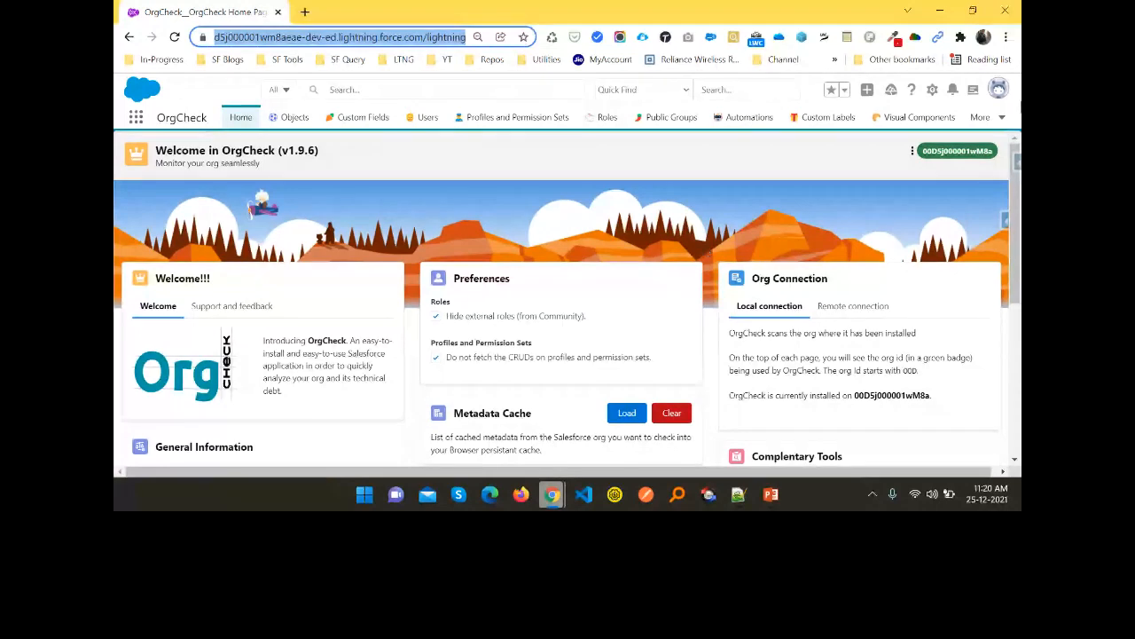
# From the OrgCheck home page, choose Setup from the gear menu
pyautogui.click(934, 90)
pyautogui.click(794, 131)
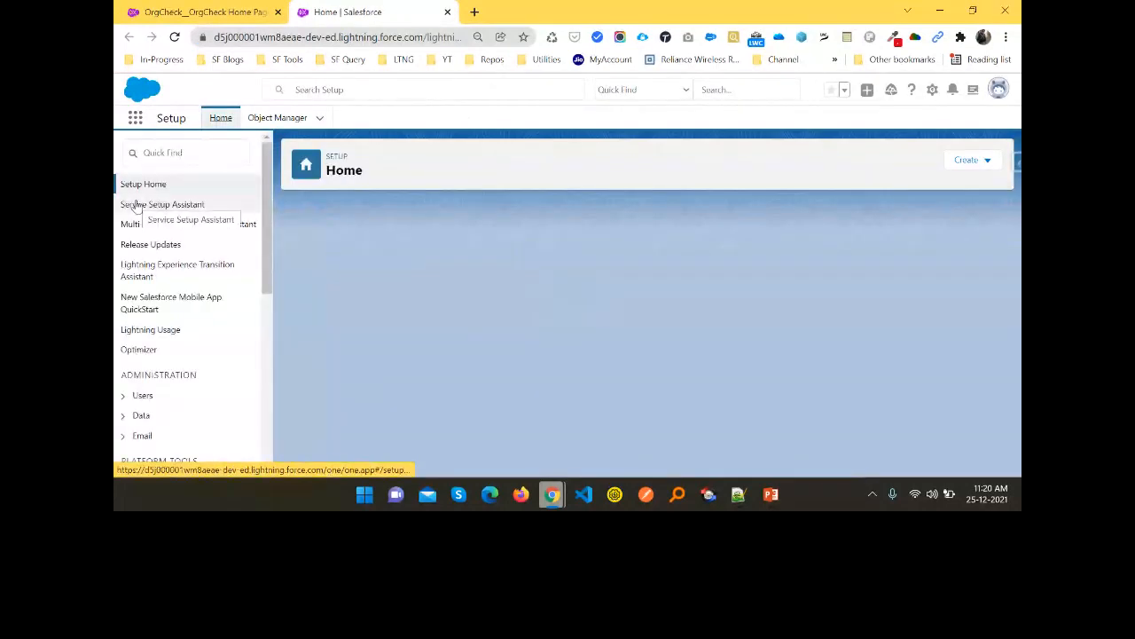
# Filter Setup Quick Find by 'API' and close the Walkthrough Tips panel
pyautogui.click(174, 154)
pyautogui.write('API')
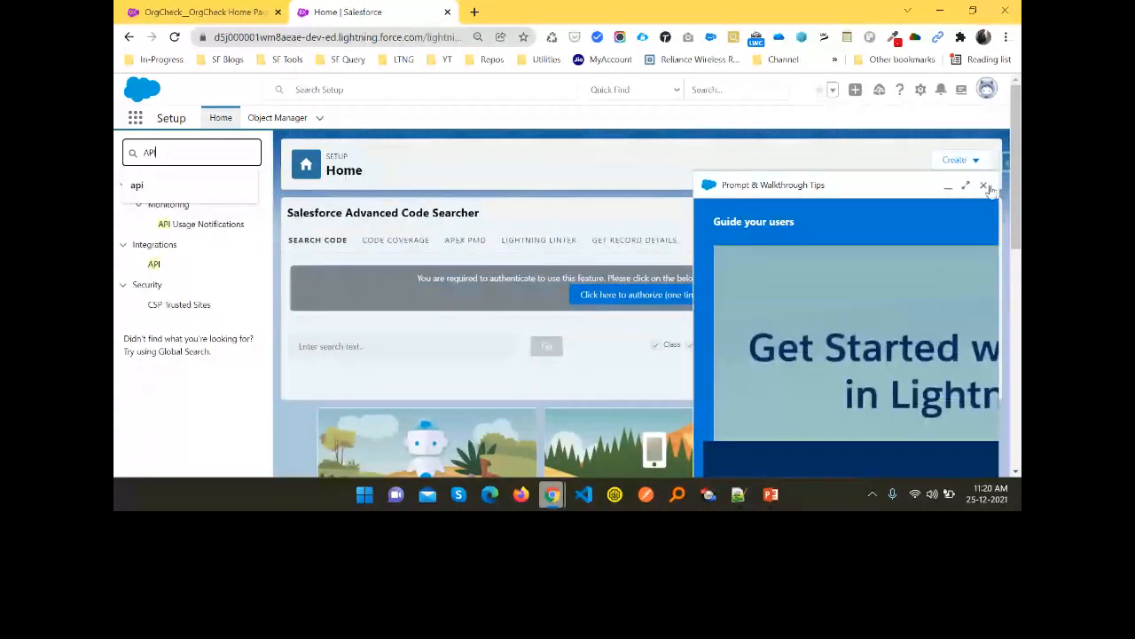
pyautogui.click(983, 185)
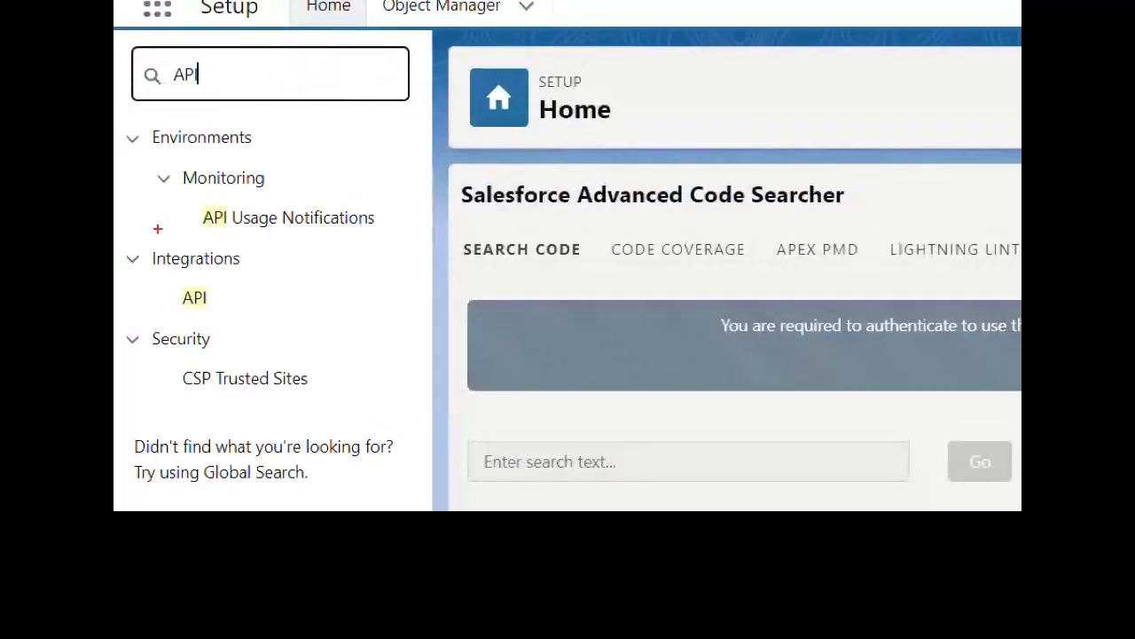
# Mark Environments, Monitoring and Integrations > API, then open the API setup page
pyautogui.moveTo(138, 145); pyautogui.dragTo(235, 155)
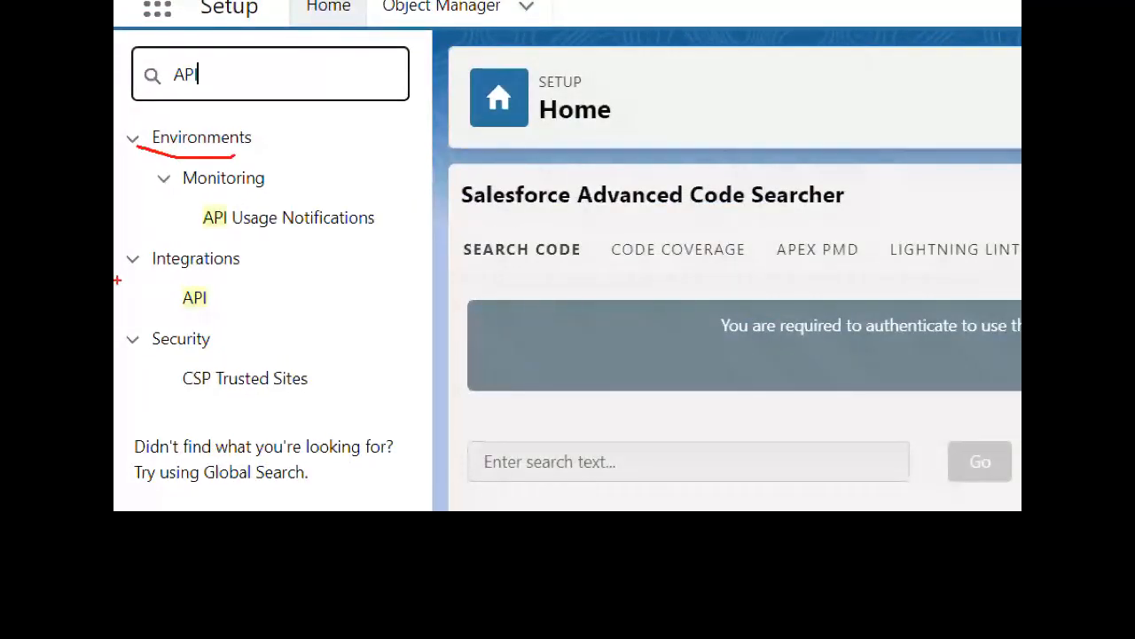
pyautogui.moveTo(160, 176); pyautogui.dragTo(266, 182)
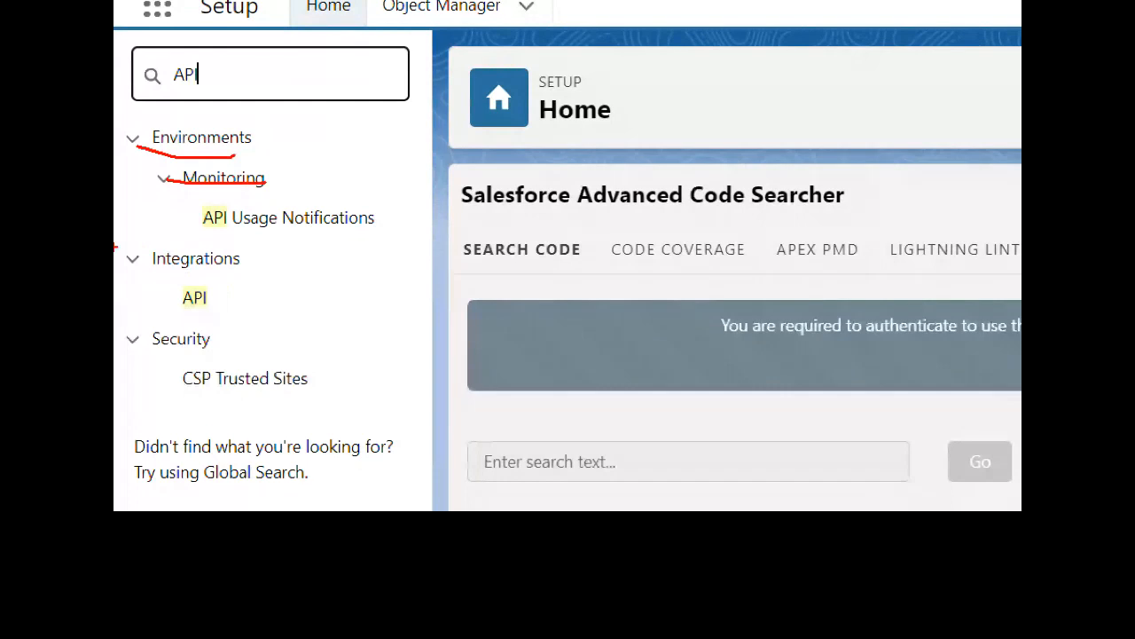
pyautogui.moveTo(121, 247)
pyautogui.mouseDown()
pyautogui.moveTo(123, 330)
pyautogui.moveTo(282, 315)
pyautogui.mouseUp()
pyautogui.moveTo(253, 260); pyautogui.dragTo(312, 244)
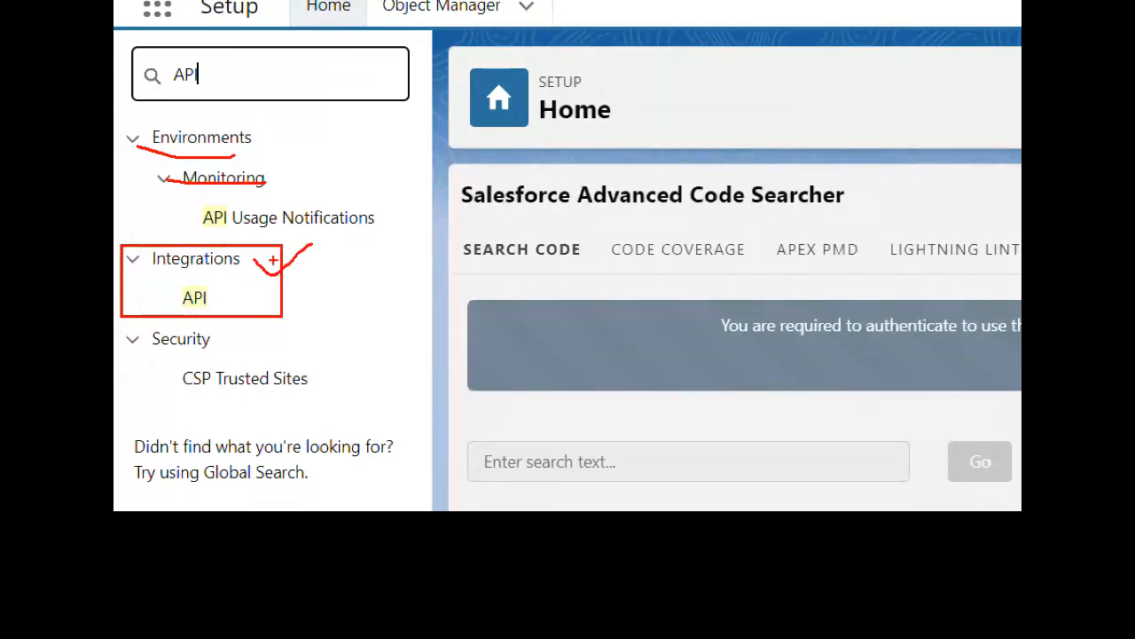
pyautogui.moveTo(186, 282)
pyautogui.mouseDown()
pyautogui.moveTo(215, 280)
pyautogui.moveTo(182, 314)
pyautogui.moveTo(240, 292)
pyautogui.moveTo(202, 276)
pyautogui.mouseUp()
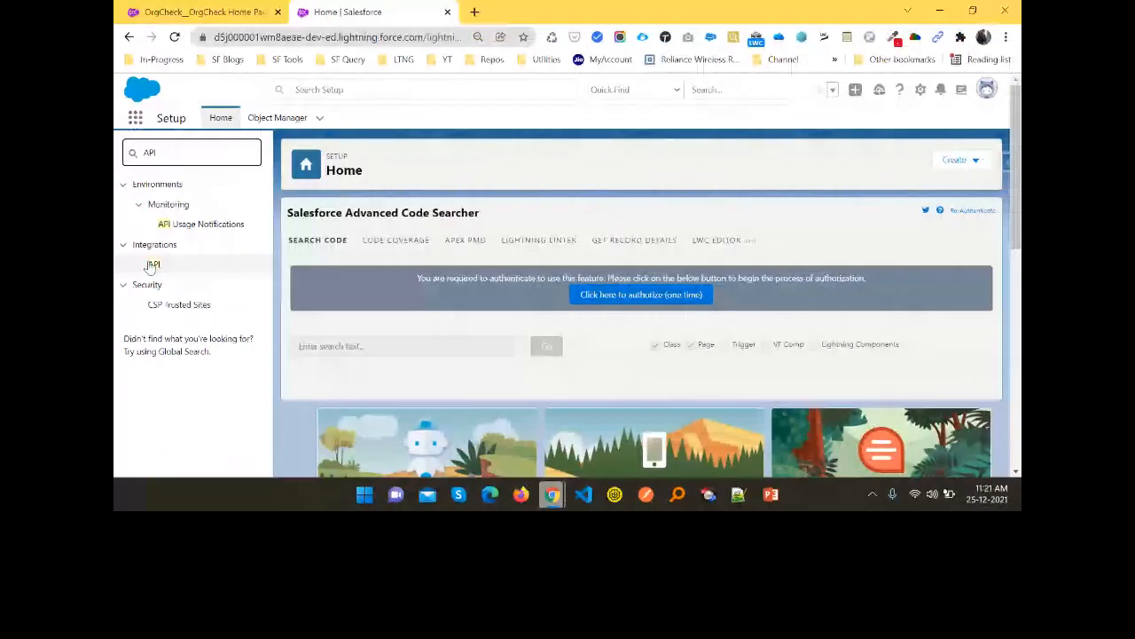
pyautogui.click(154, 267)
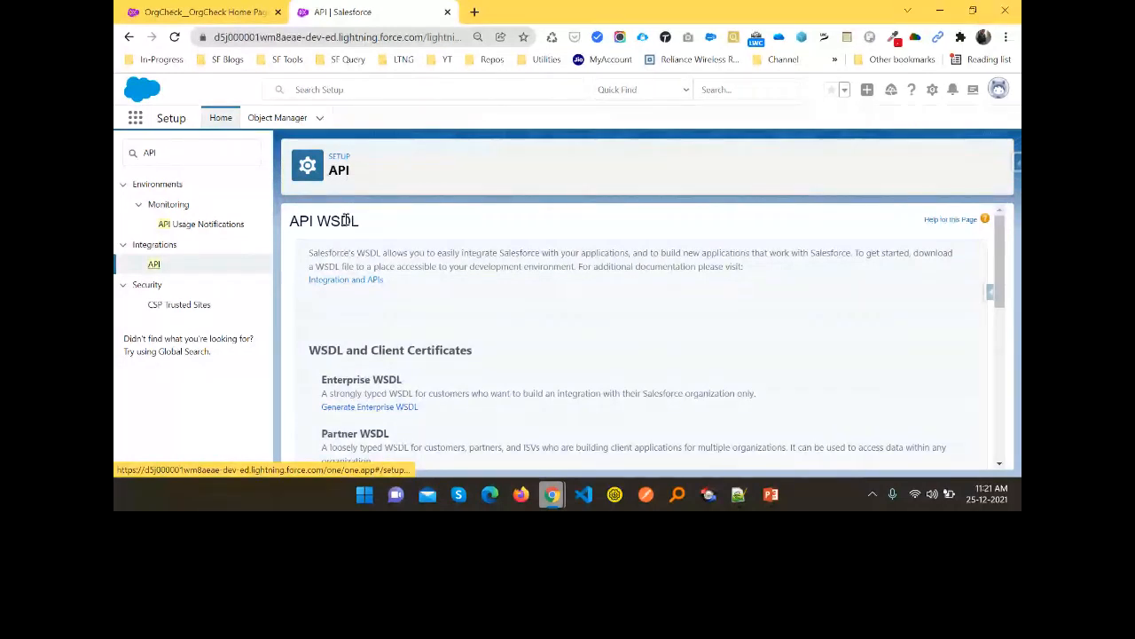
# Scroll down, highlighting the WSDL and Client Certificates heading and the Partner WSDL entry
pyautogui.moveTo(362, 223); pyautogui.dragTo(321, 223)
pyautogui.click(304, 223)
pyautogui.scroll(-1, 457, 329)
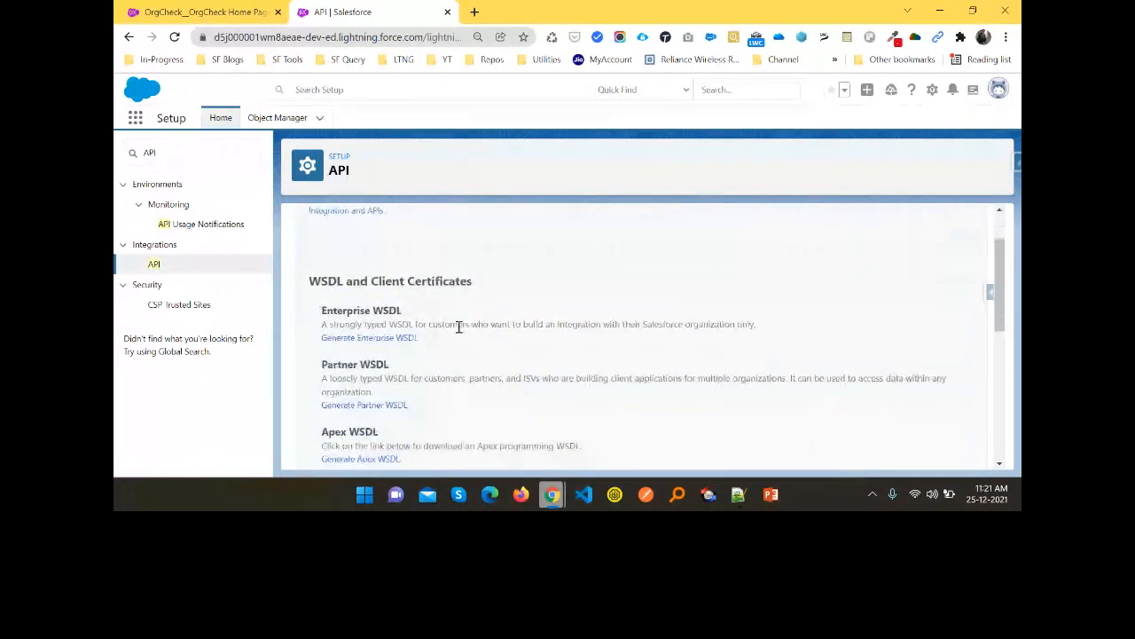
pyautogui.moveTo(309, 279); pyautogui.dragTo(343, 280)
pyautogui.moveTo(492, 294); pyautogui.dragTo(309, 283)
pyautogui.scroll(-1, 532, 293)
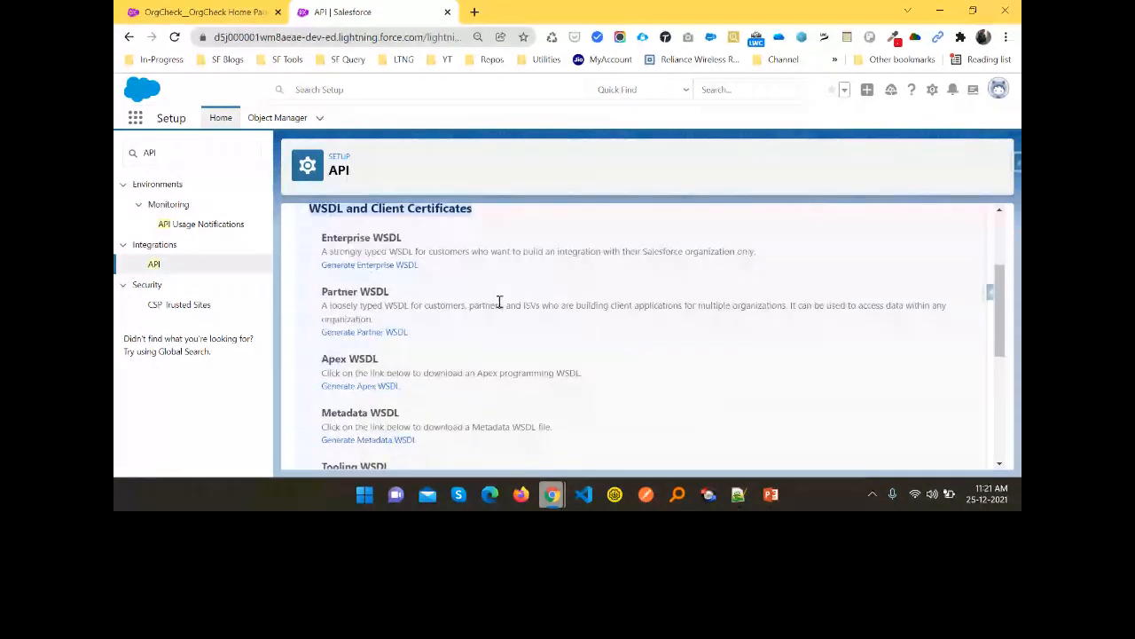
pyautogui.moveTo(322, 236); pyautogui.dragTo(417, 243)
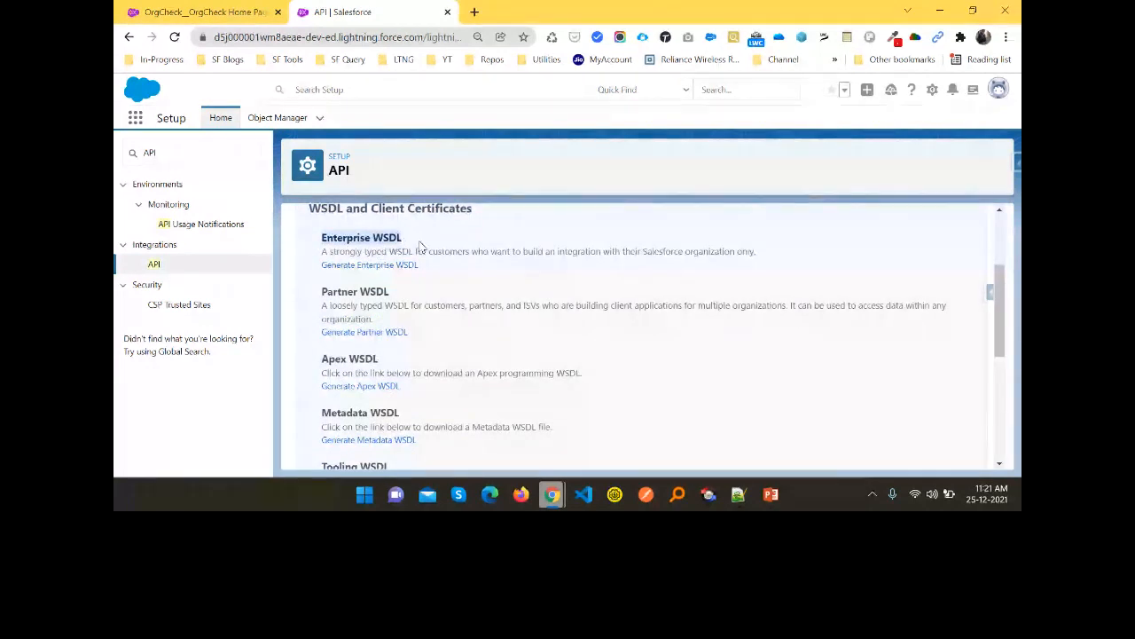
pyautogui.moveTo(321, 292); pyautogui.dragTo(386, 291)
pyautogui.moveTo(312, 363); pyautogui.dragTo(408, 363)
pyautogui.scroll(-2, 417, 421)
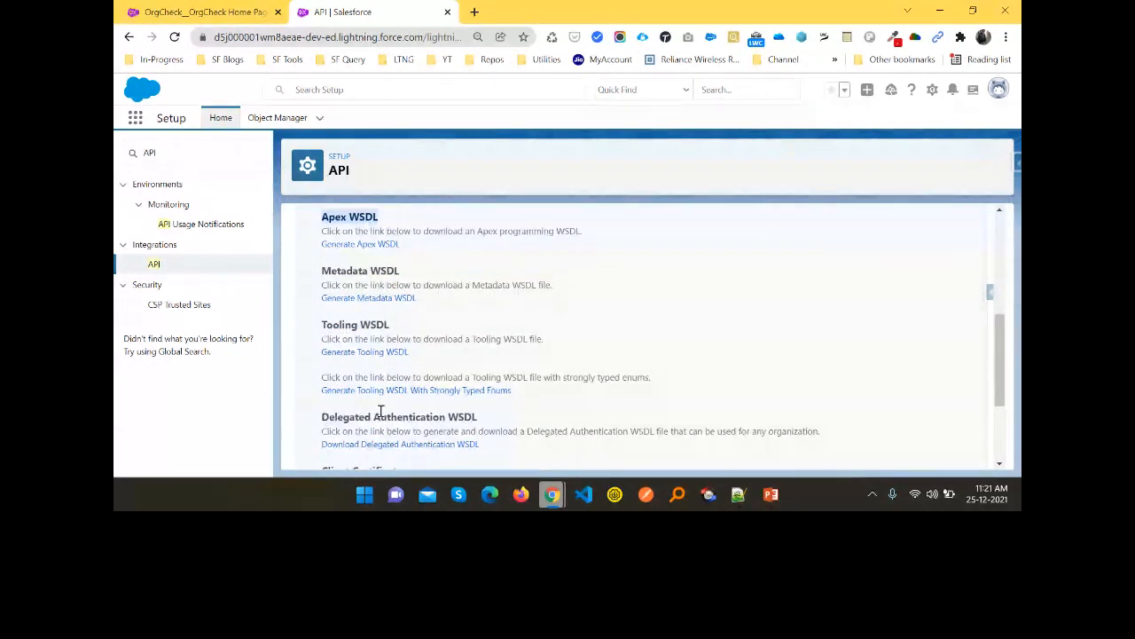
# Highlight Delegated Authentication WSDL, then return up to the Enterprise WSDL heading
pyautogui.moveTo(486, 417); pyautogui.dragTo(373, 417)
pyautogui.scroll(-2, 417, 395)
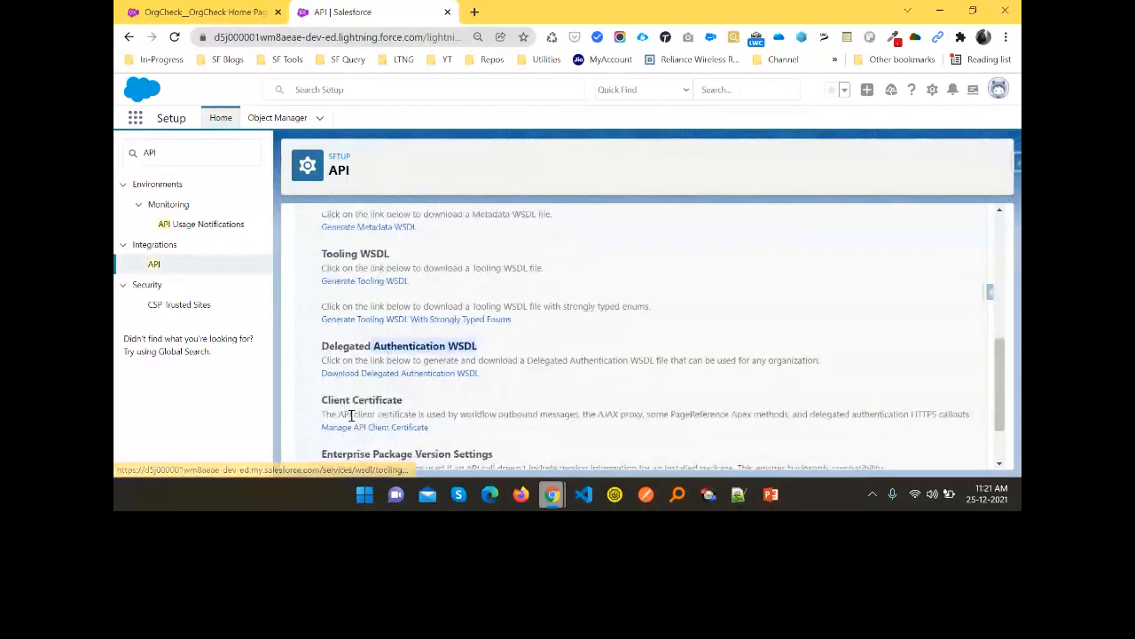
pyautogui.moveTo(321, 329); pyautogui.dragTo(414, 331)
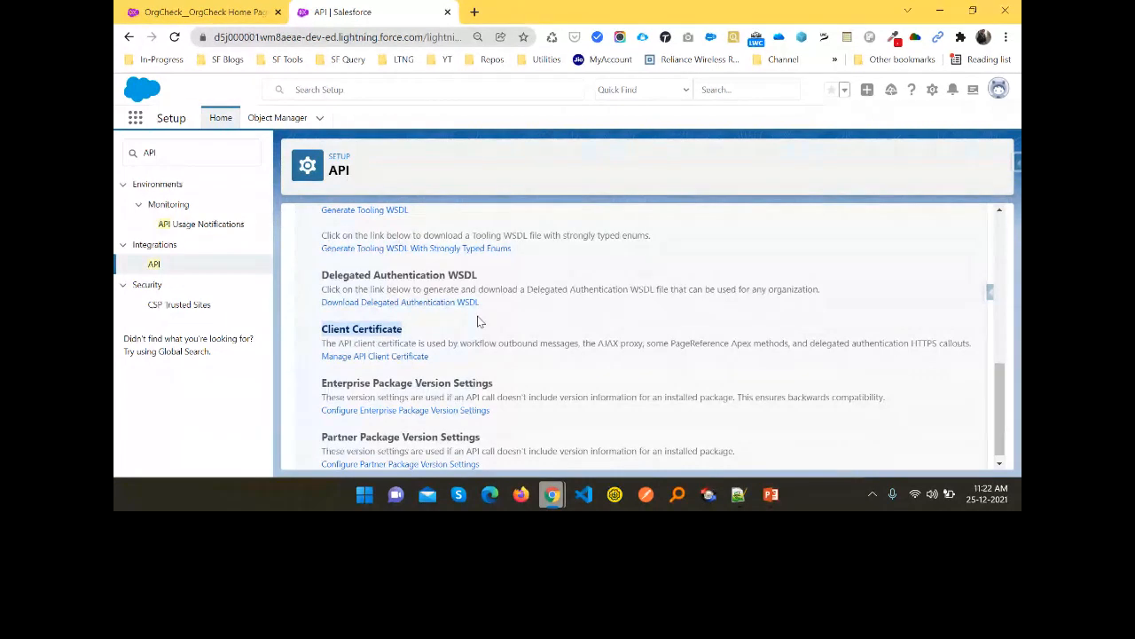
pyautogui.scroll(1, 514, 354)
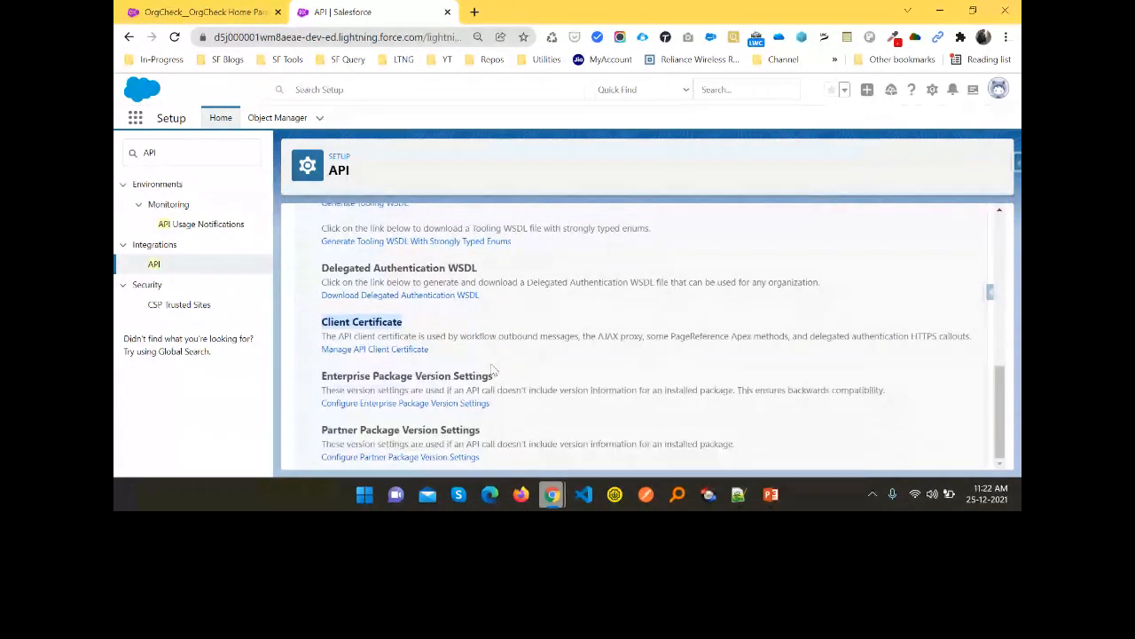
pyautogui.scroll(-1, 470, 376)
pyautogui.scroll(3, 453, 399)
pyautogui.scroll(2, 450, 399)
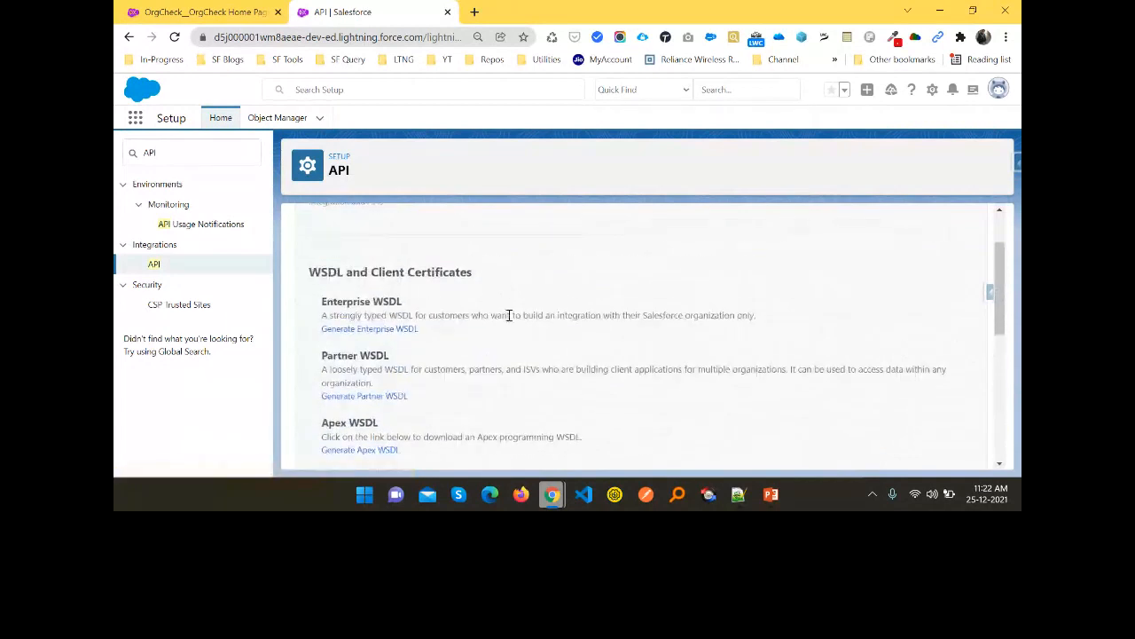
pyautogui.moveTo(319, 302); pyautogui.dragTo(446, 302)
pyautogui.click(454, 303)
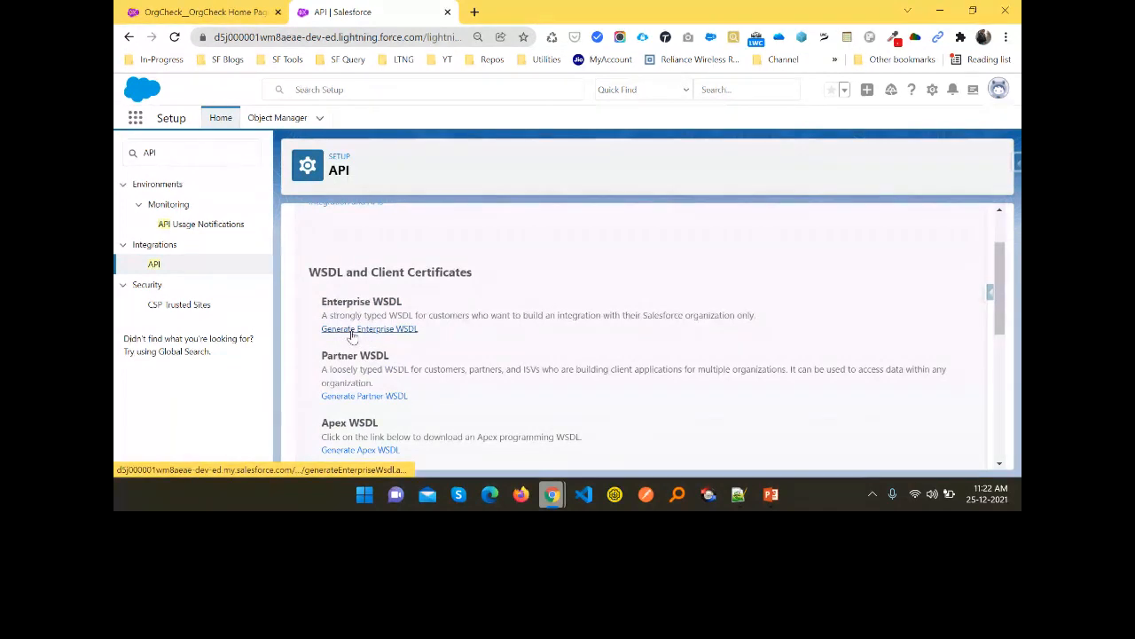
# Generate the Enterprise WSDL from its link and the Generate button
pyautogui.click(354, 330)
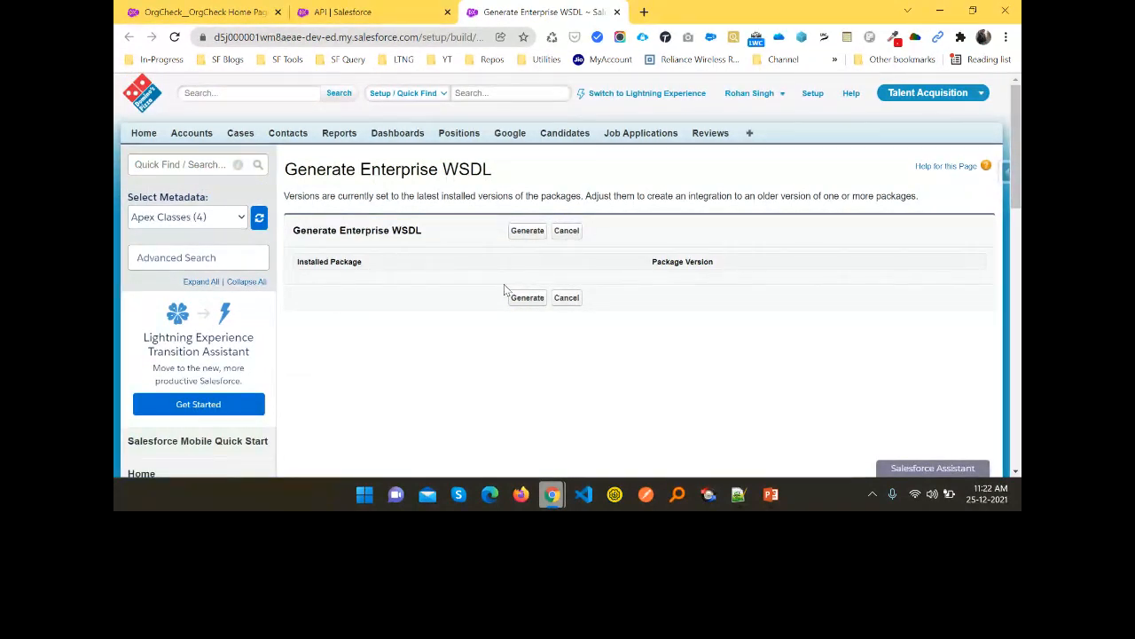
pyautogui.click(527, 230)
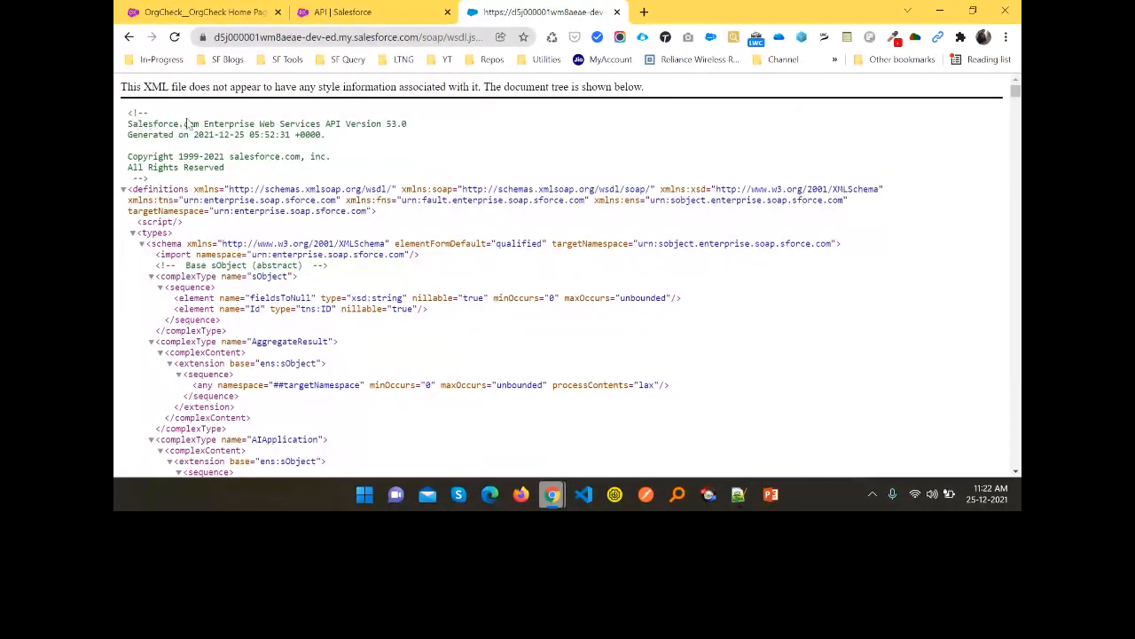
# Highlight the API version 53.0 and the generation date in the WSDL document
pyautogui.doubleClick(394, 123)
pyautogui.moveTo(128, 135); pyautogui.dragTo(326, 138)
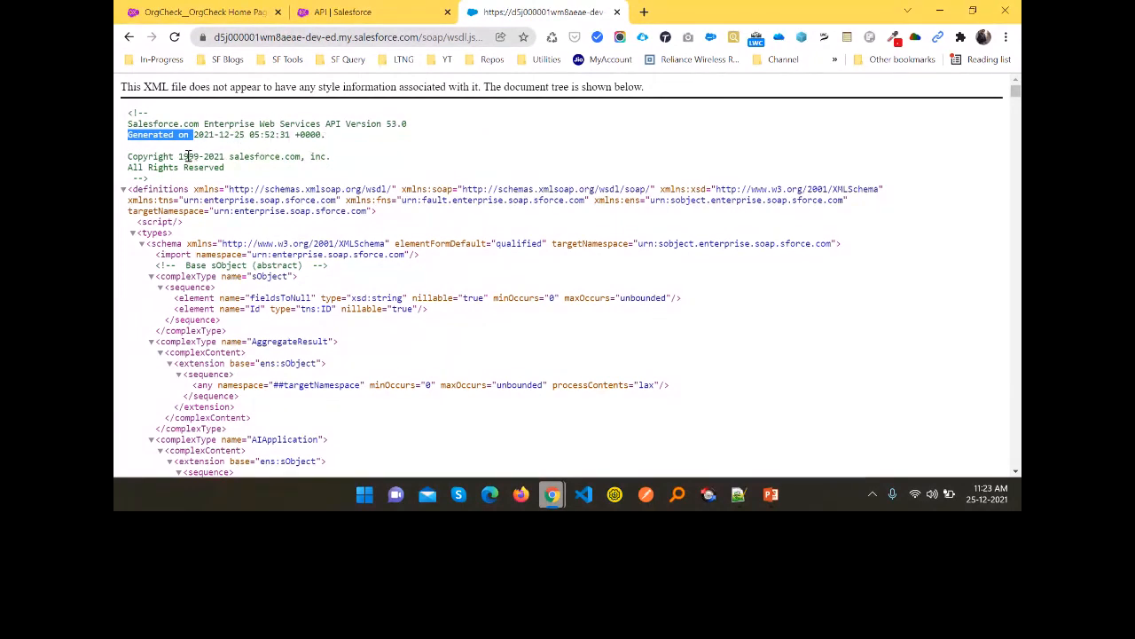
pyautogui.click(571, 160)
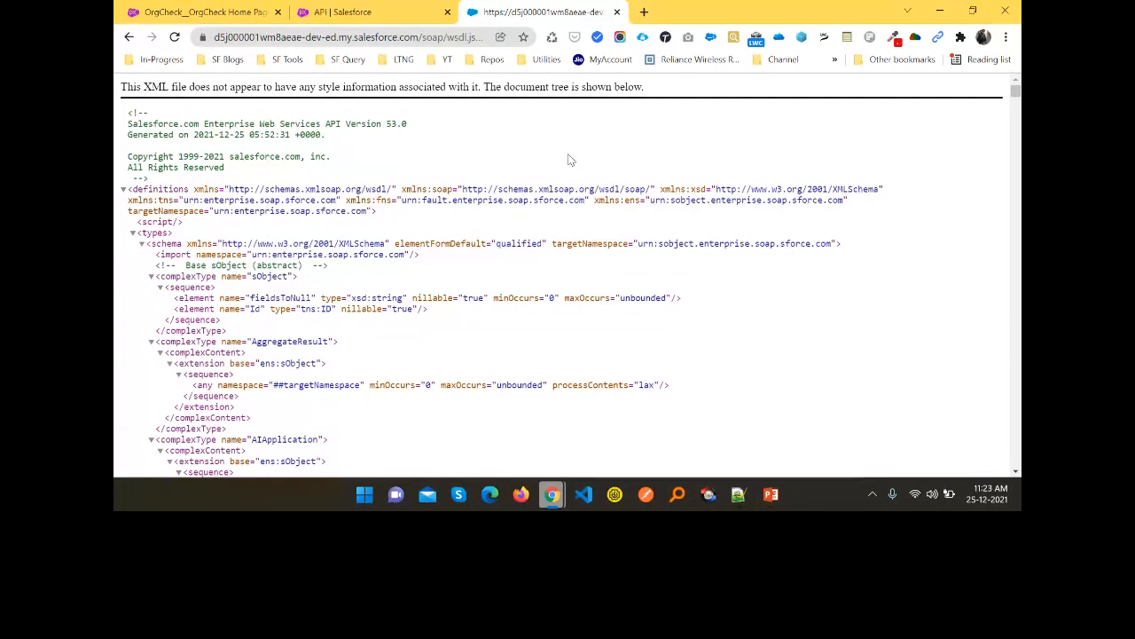
pyautogui.rightClick(569, 160)
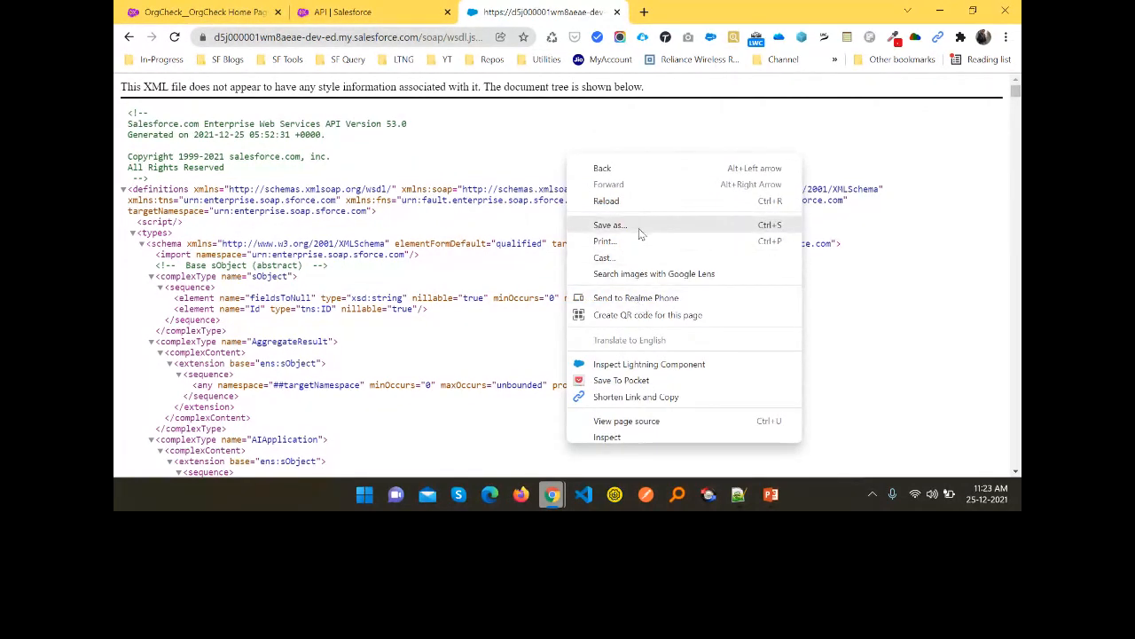
pyautogui.click(544, 162)
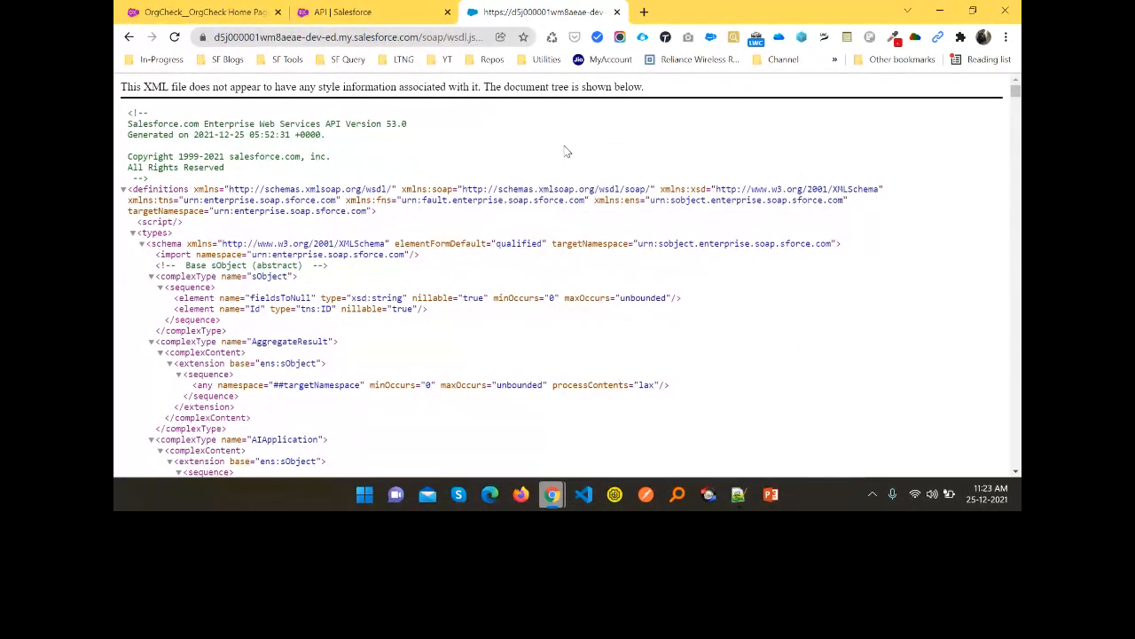
# Save the WSDL page as wsdl.xml in Documents, replacing the existing file
pyautogui.hotkey('ctrl', 's')
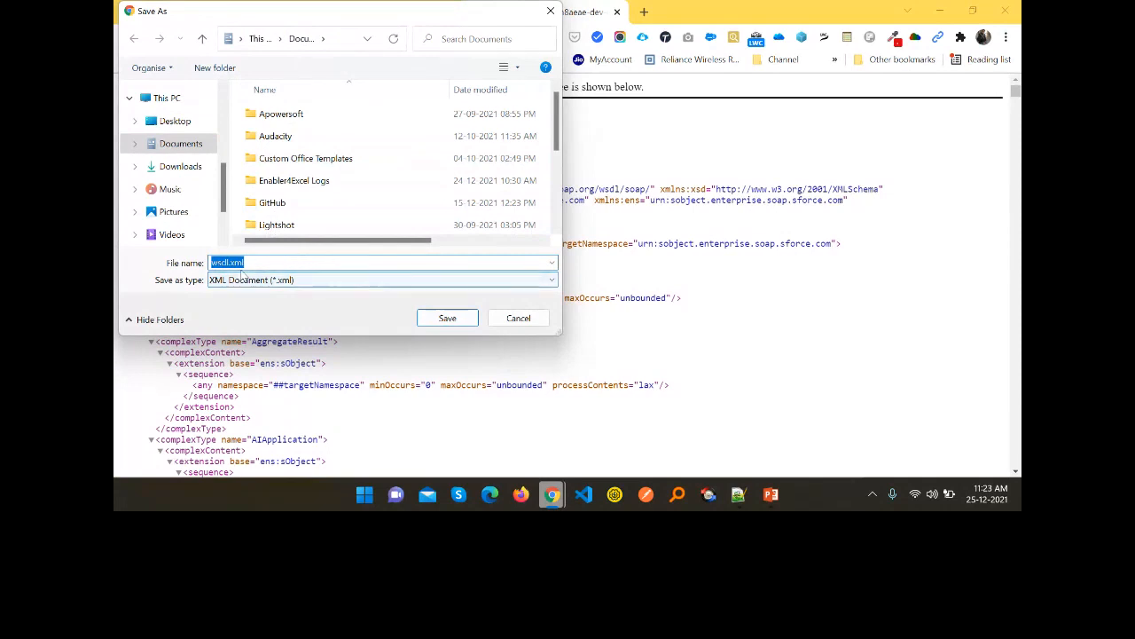
pyautogui.click(447, 318)
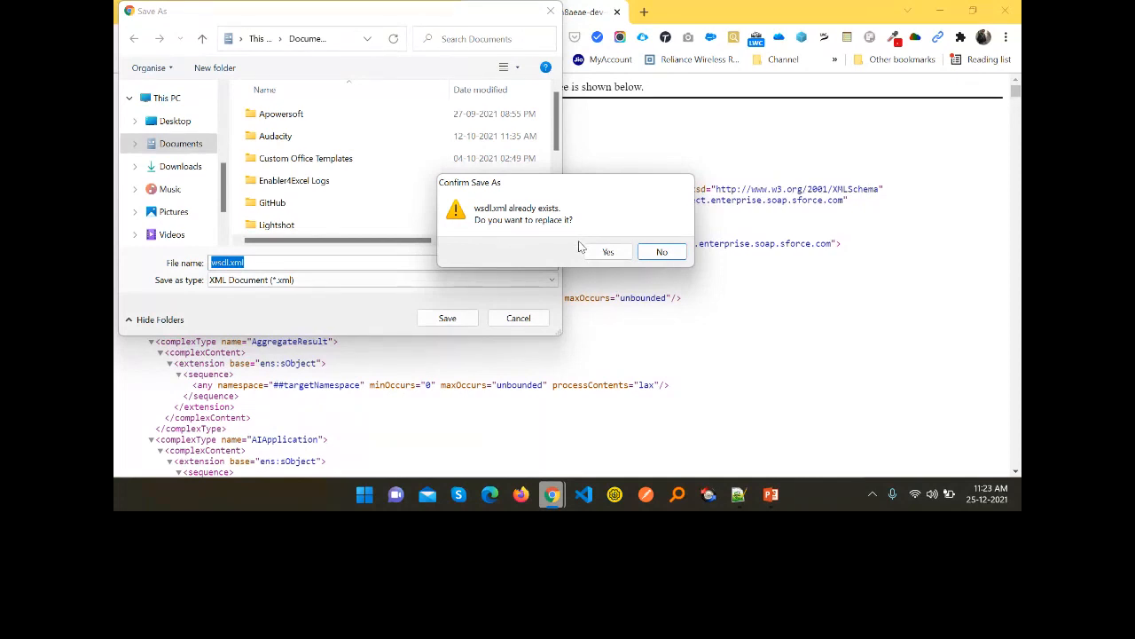
pyautogui.click(607, 253)
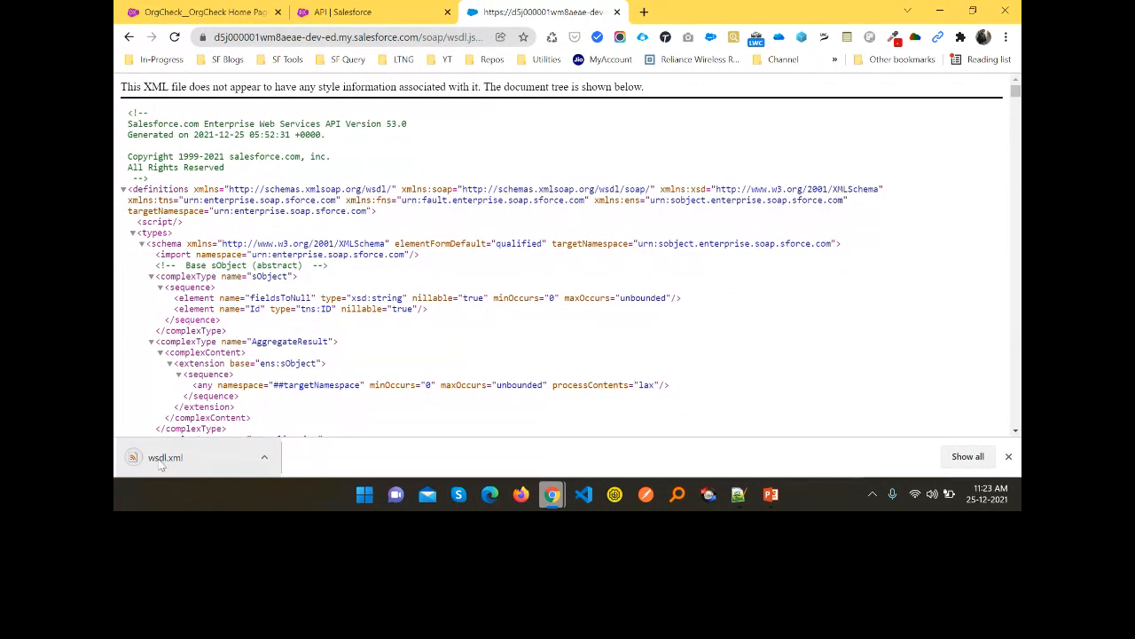
# Scroll through the WSDL XML and close the wsdl.xml downloads bar
pyautogui.scroll(-15, 295, 385)
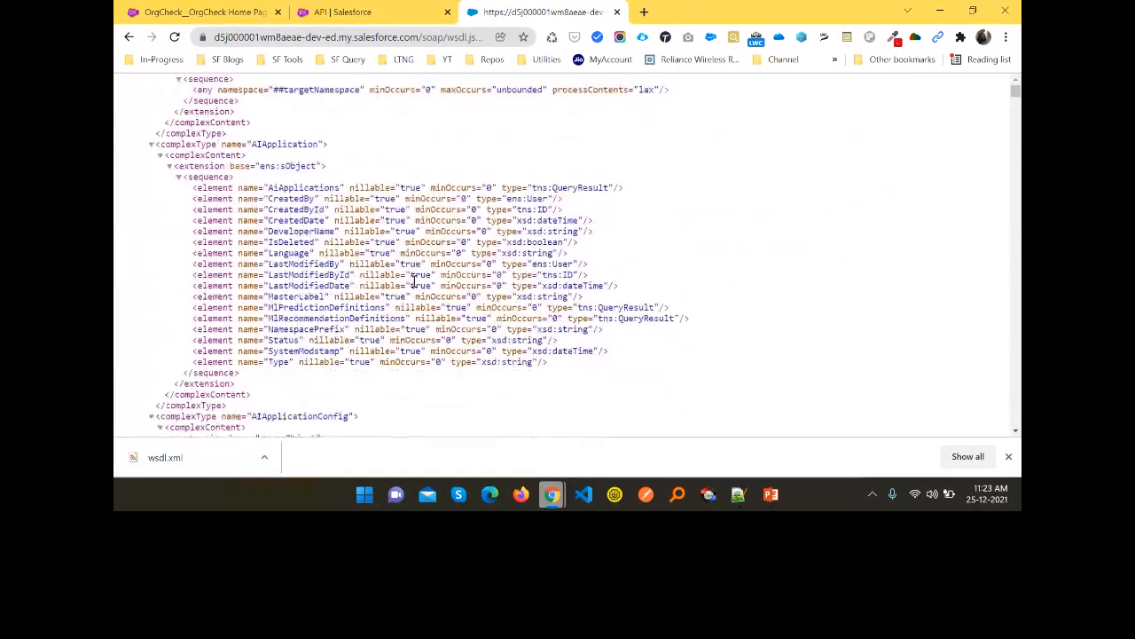
pyautogui.scroll(-6, 414, 284)
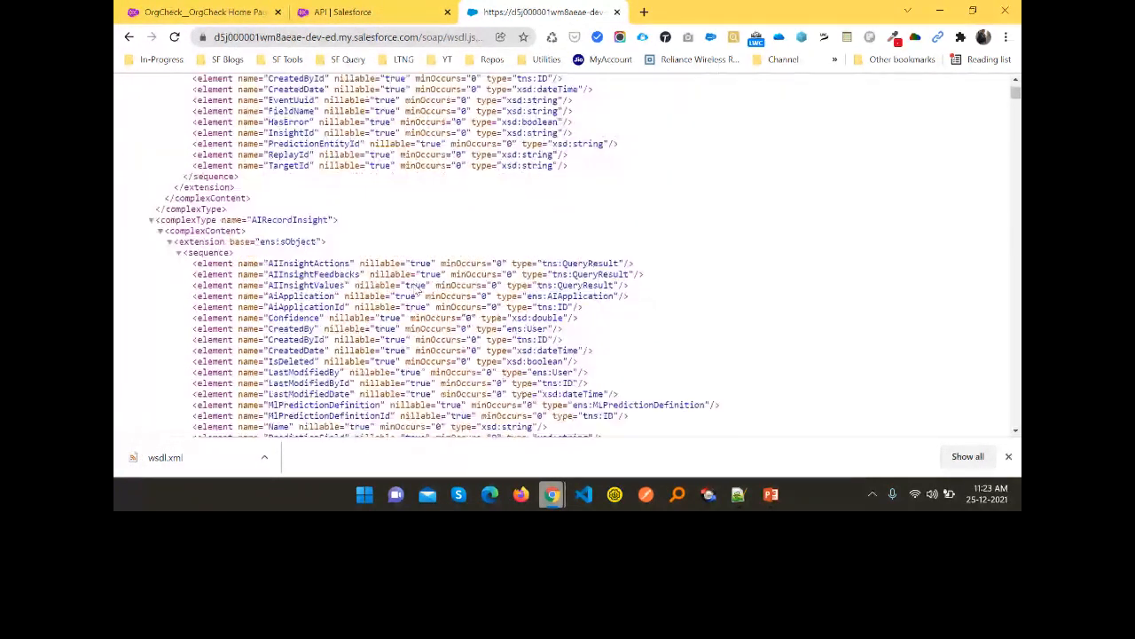
pyautogui.scroll(-10, 414, 289)
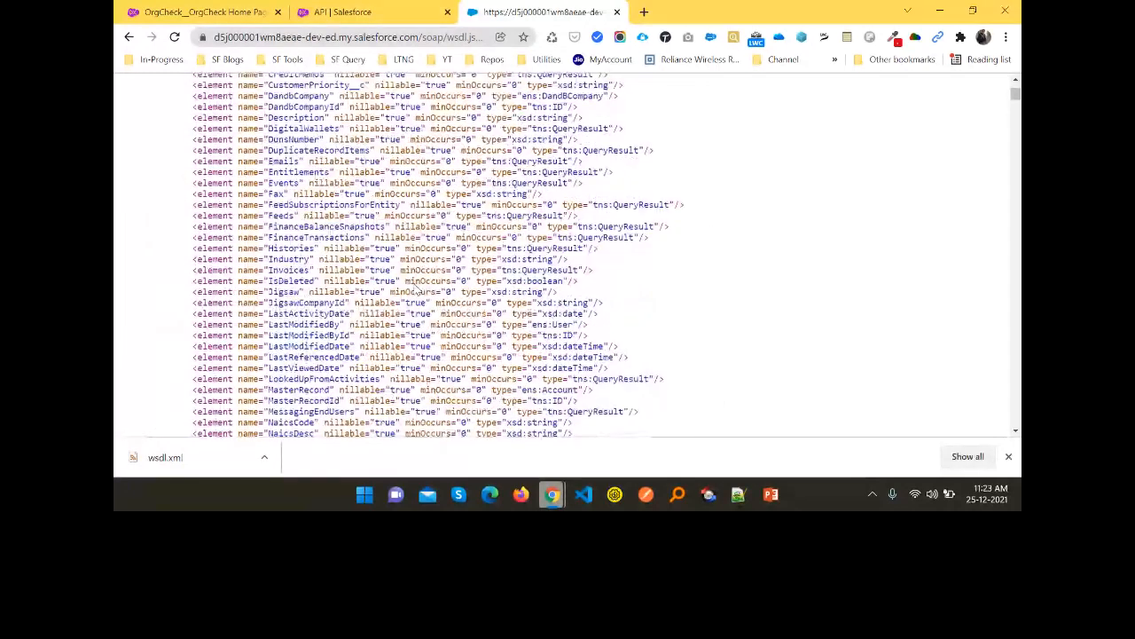
pyautogui.scroll(-6, 414, 289)
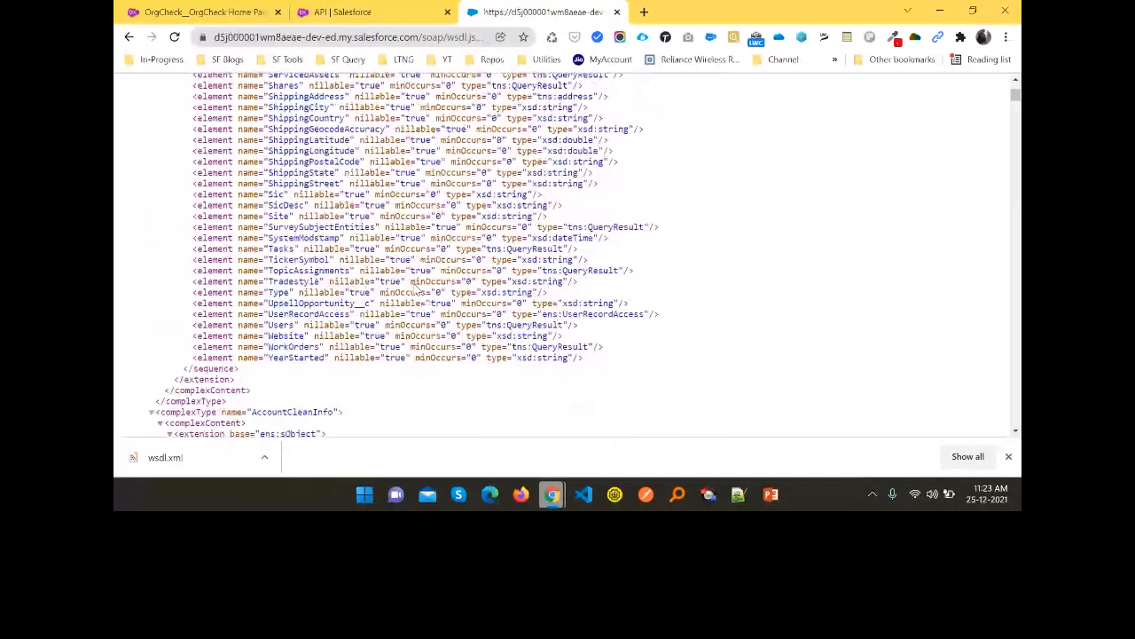
pyautogui.scroll(-15, 426, 311)
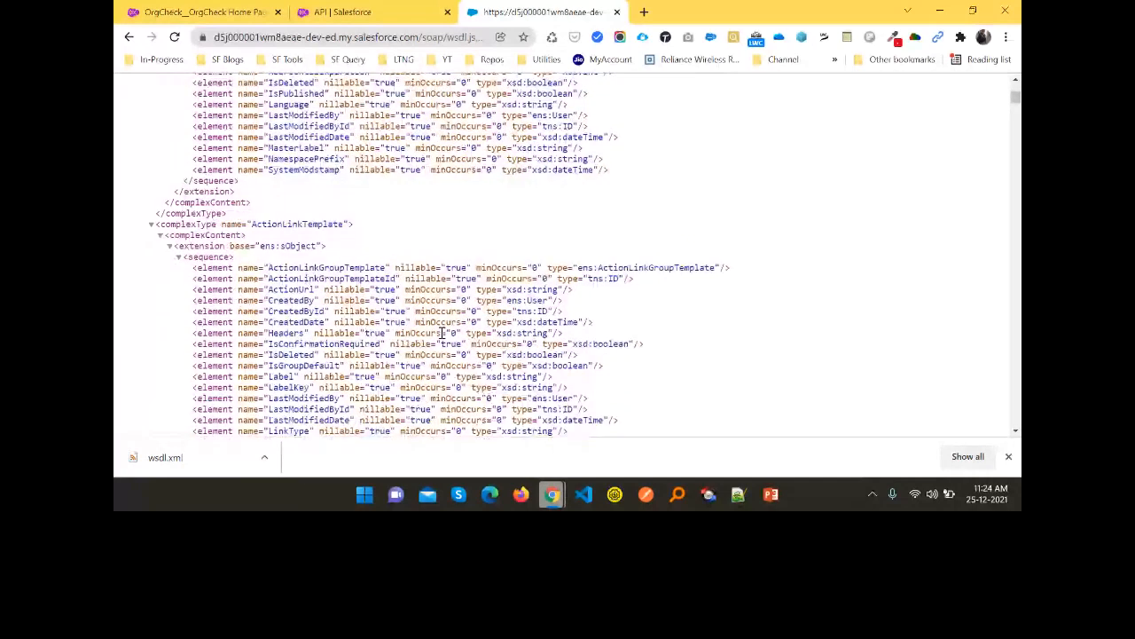
pyautogui.scroll(-10, 994, 435)
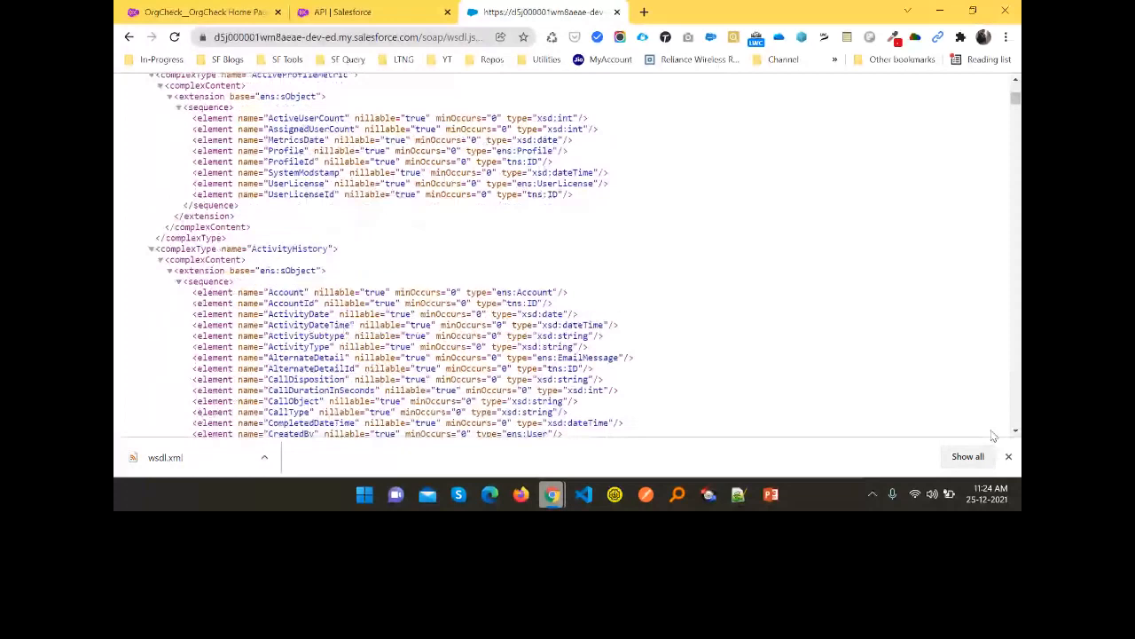
pyautogui.click(1008, 456)
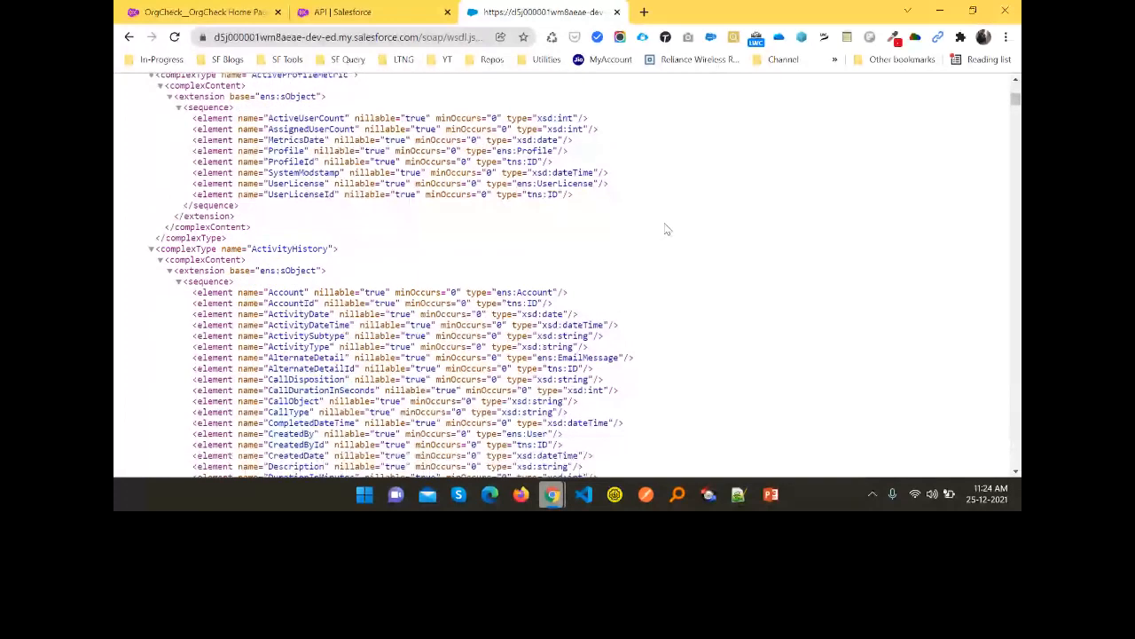
# Search Google for 'soapui download' in a new tab and open the soapui.org result
pyautogui.click(644, 11)
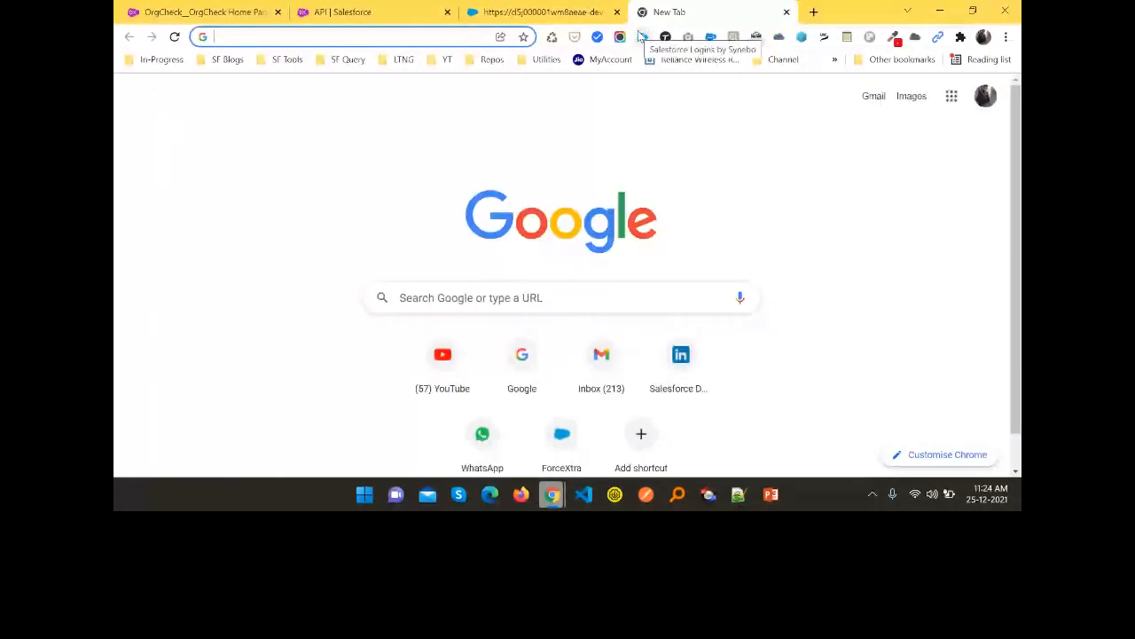
pyautogui.write('so')
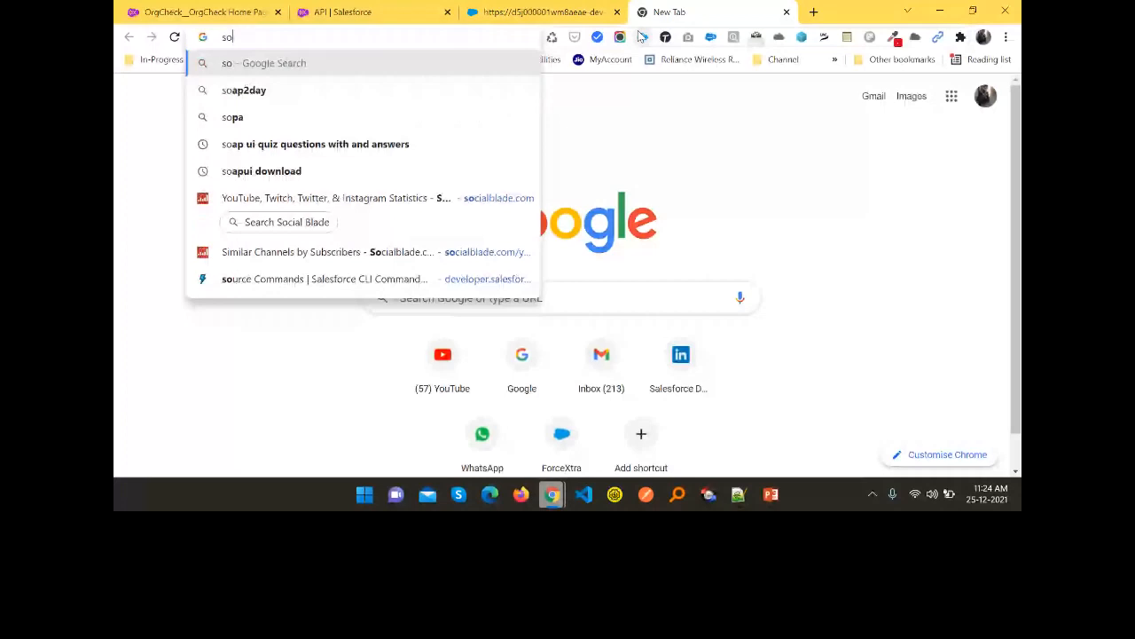
pyautogui.write('ap')
pyautogui.press('Down')
pyautogui.press('Return')
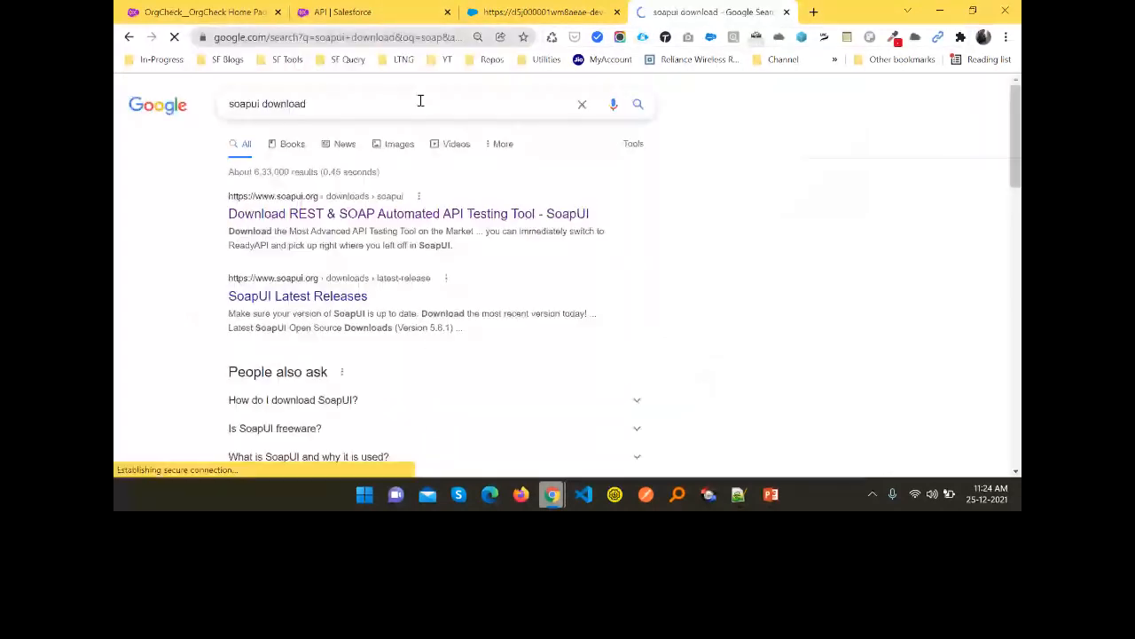
pyautogui.click(322, 218)
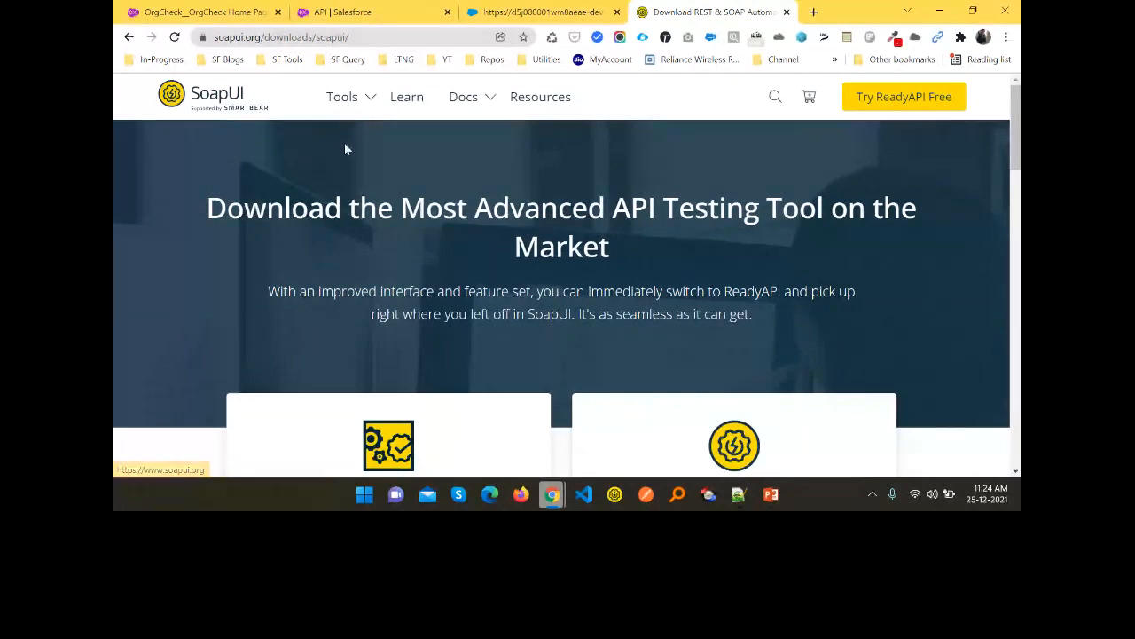
# Highlight ReadyAPI and the open-source features REST API Testing and Scripted Assertions
pyautogui.scroll(-2, 346, 149)
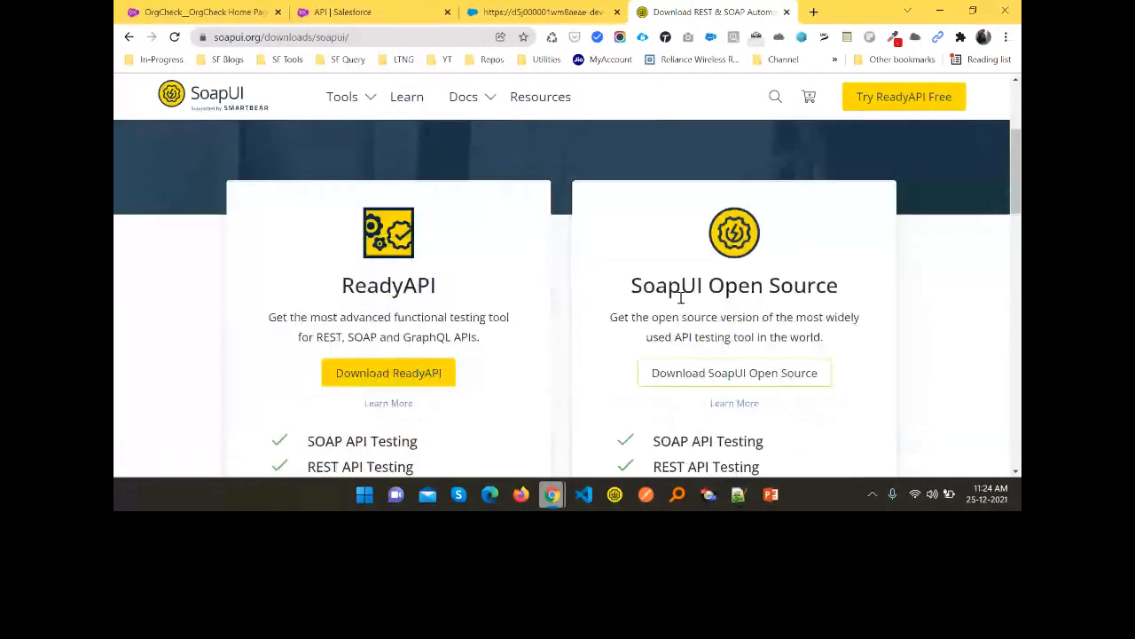
pyautogui.moveTo(338, 285); pyautogui.dragTo(447, 290)
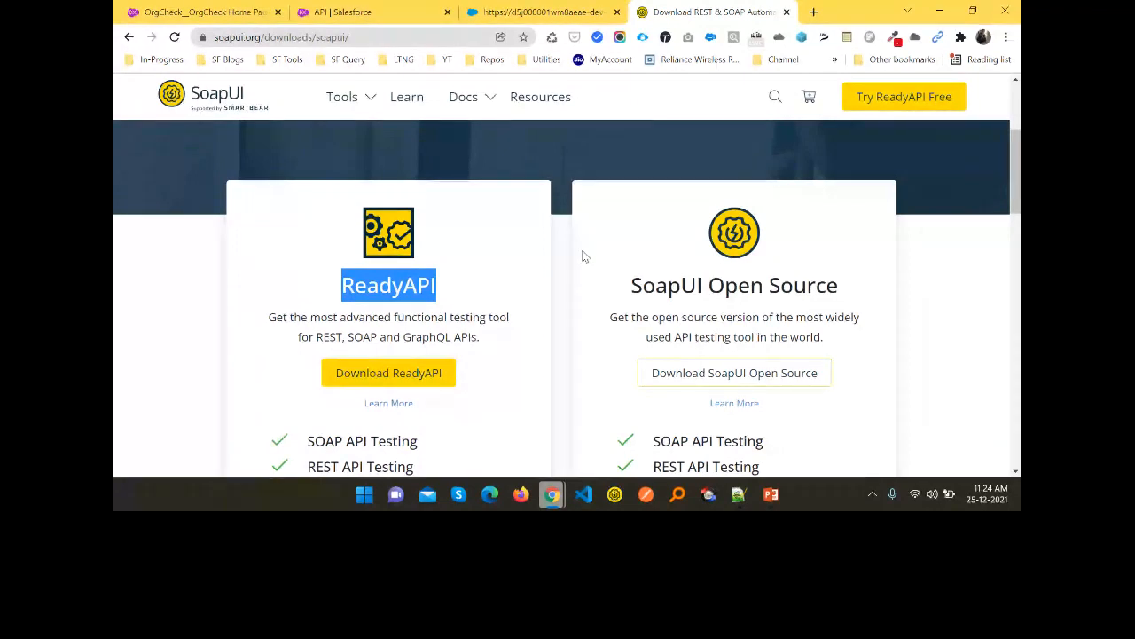
pyautogui.scroll(-1, 864, 299)
pyautogui.scroll(-2, 864, 299)
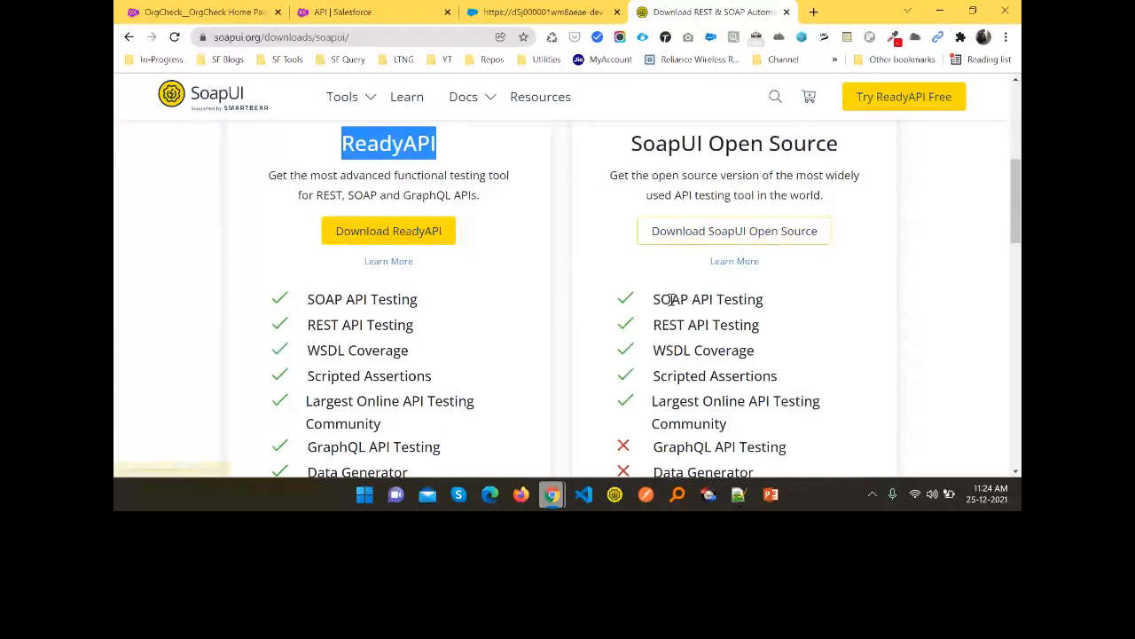
pyautogui.moveTo(653, 325); pyautogui.dragTo(759, 337)
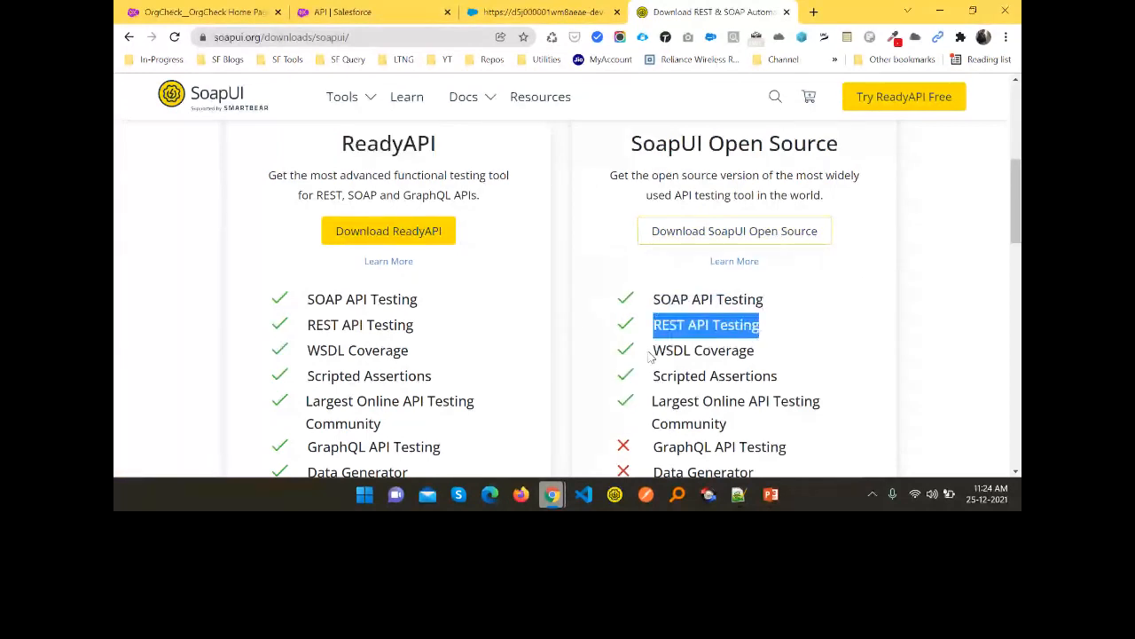
pyautogui.moveTo(654, 376); pyautogui.dragTo(796, 388)
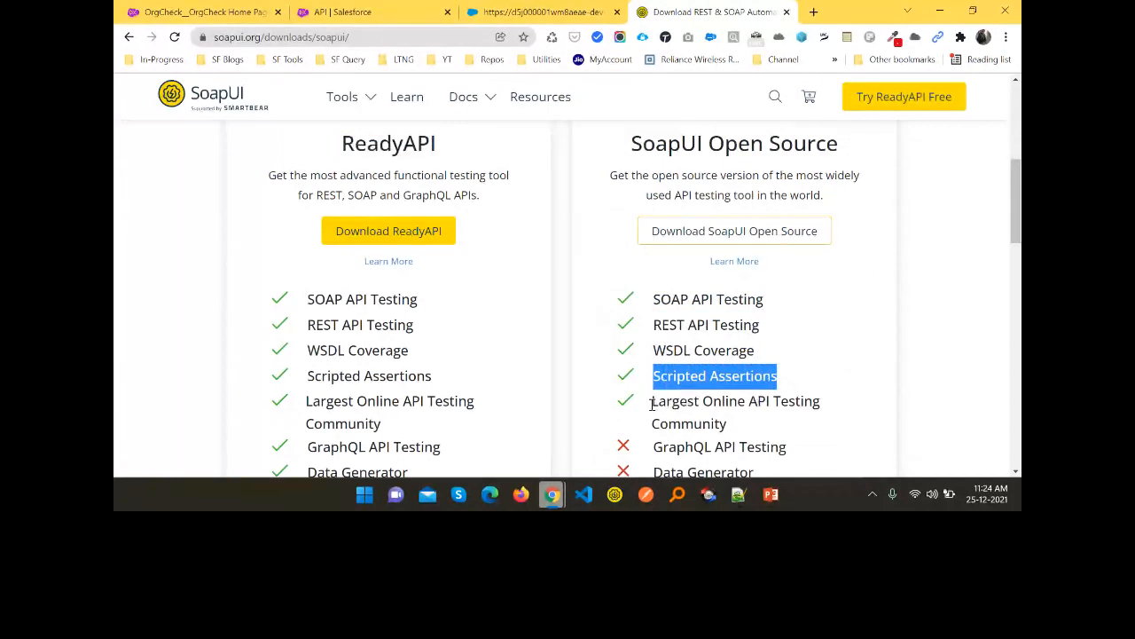
pyautogui.moveTo(689, 404); pyautogui.dragTo(832, 408)
pyautogui.scroll(-1, 710, 379)
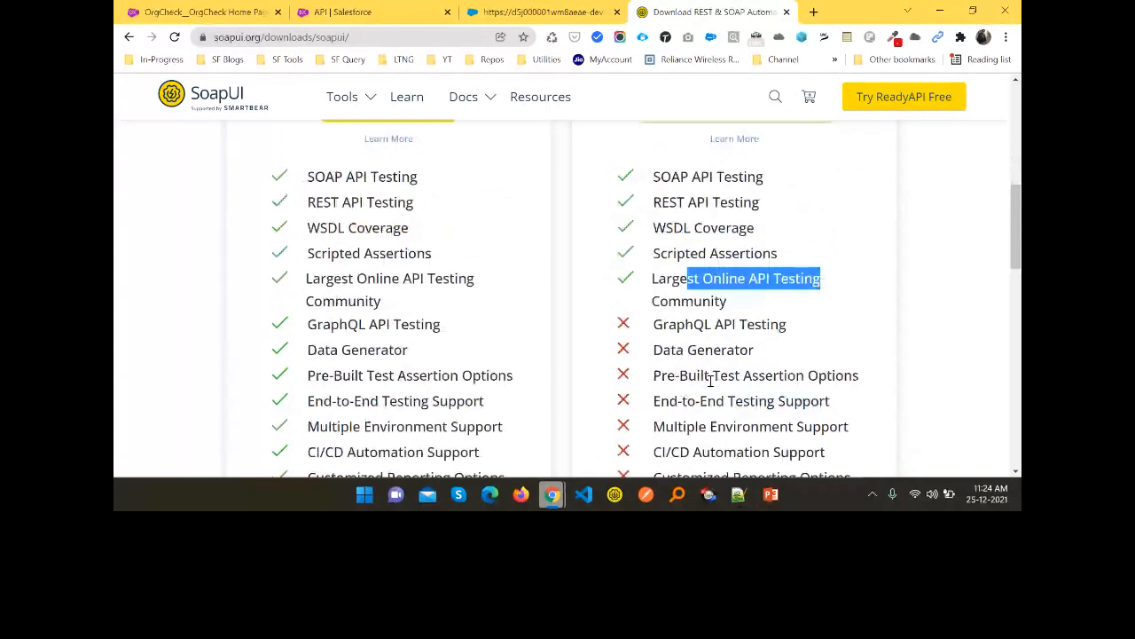
pyautogui.scroll(-1, 710, 379)
# Highlight GraphQL API Testing and other missing features, then download SoapUI Open Source
pyautogui.moveTo(625, 234); pyautogui.dragTo(635, 306)
pyautogui.click(654, 240)
pyautogui.moveTo(654, 236); pyautogui.dragTo(768, 419)
pyautogui.click(719, 306)
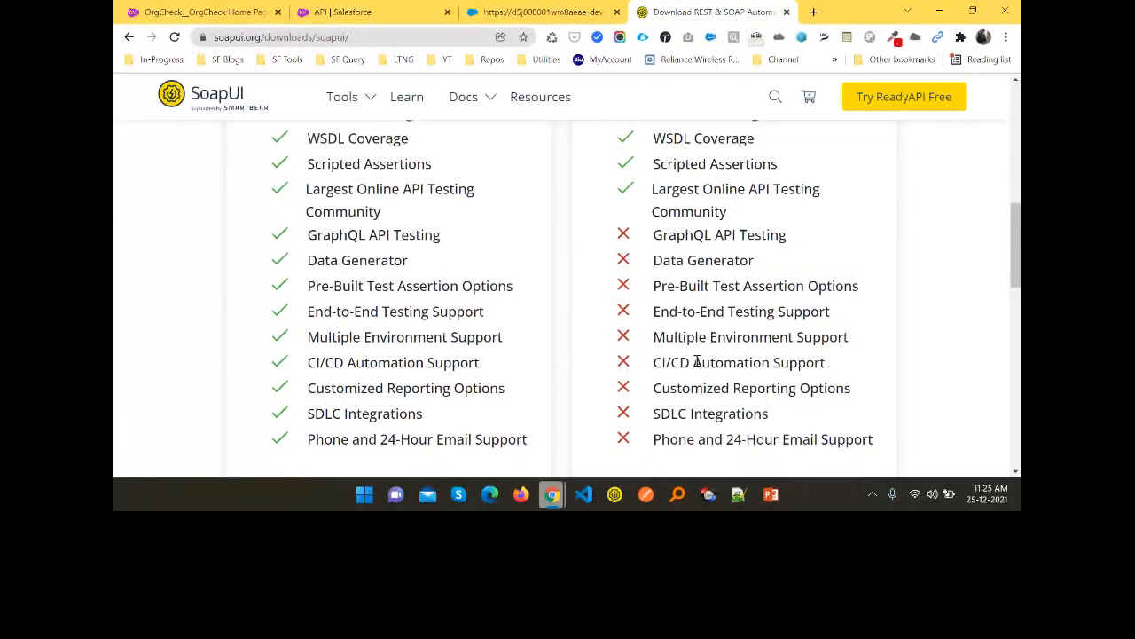
pyautogui.scroll(2, 697, 361)
pyautogui.scroll(-2, 705, 353)
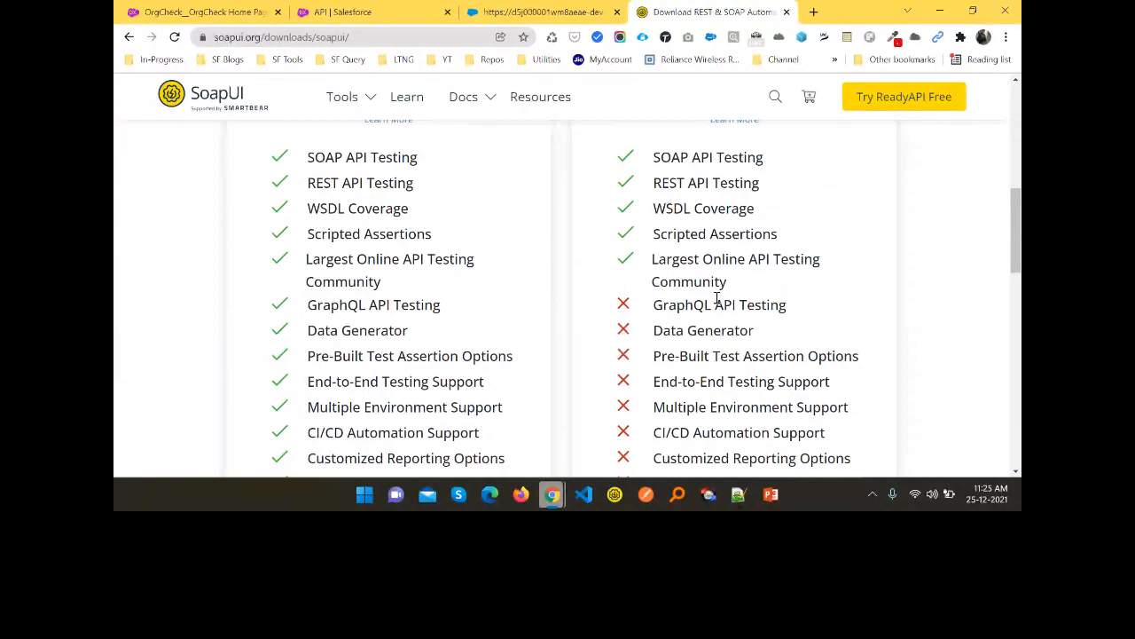
pyautogui.scroll(2, 716, 299)
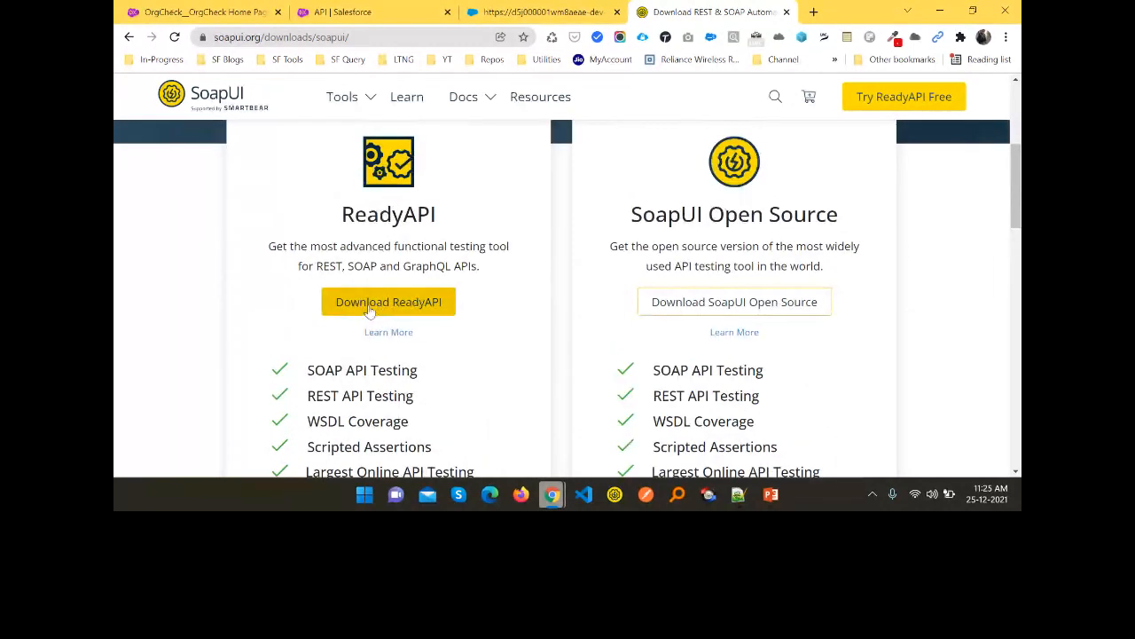
pyautogui.scroll(-4, 370, 310)
pyautogui.scroll(2, 375, 329)
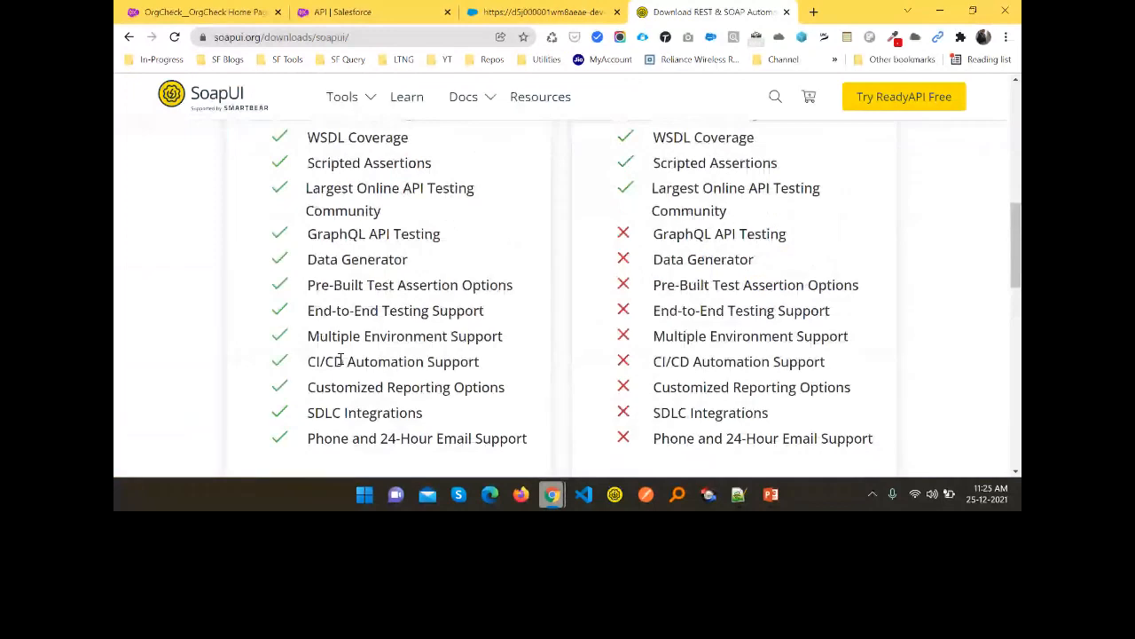
pyautogui.scroll(4, 341, 359)
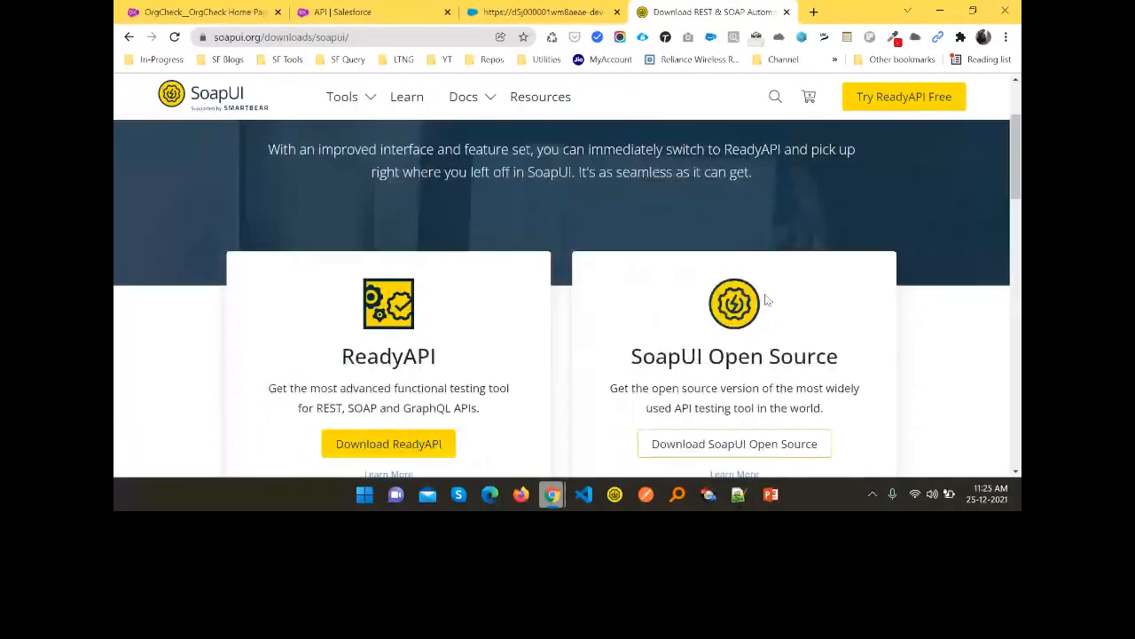
pyautogui.scroll(-1, 788, 291)
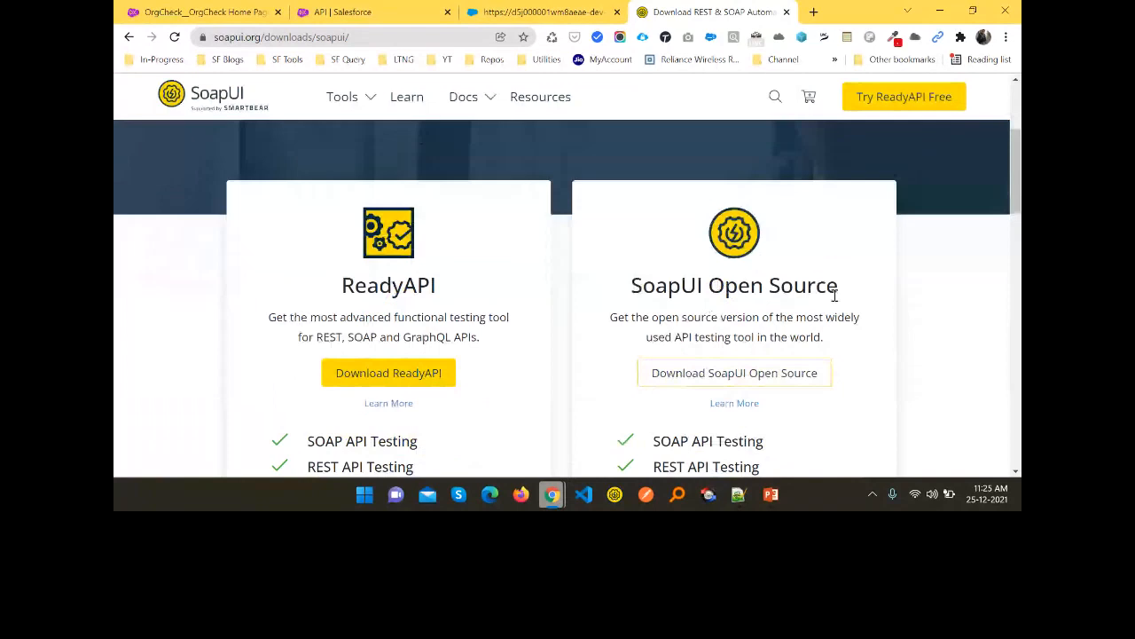
pyautogui.click(774, 367)
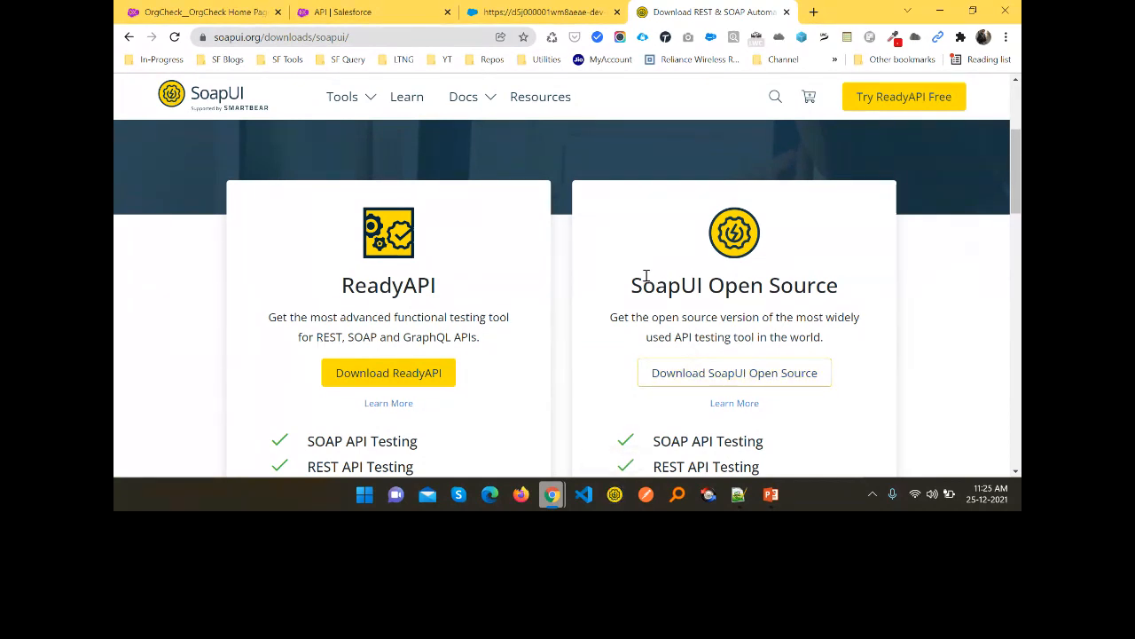
# Search the Start menu for 'soap' and launch SoapUI-5.6.1
pyautogui.press('super')
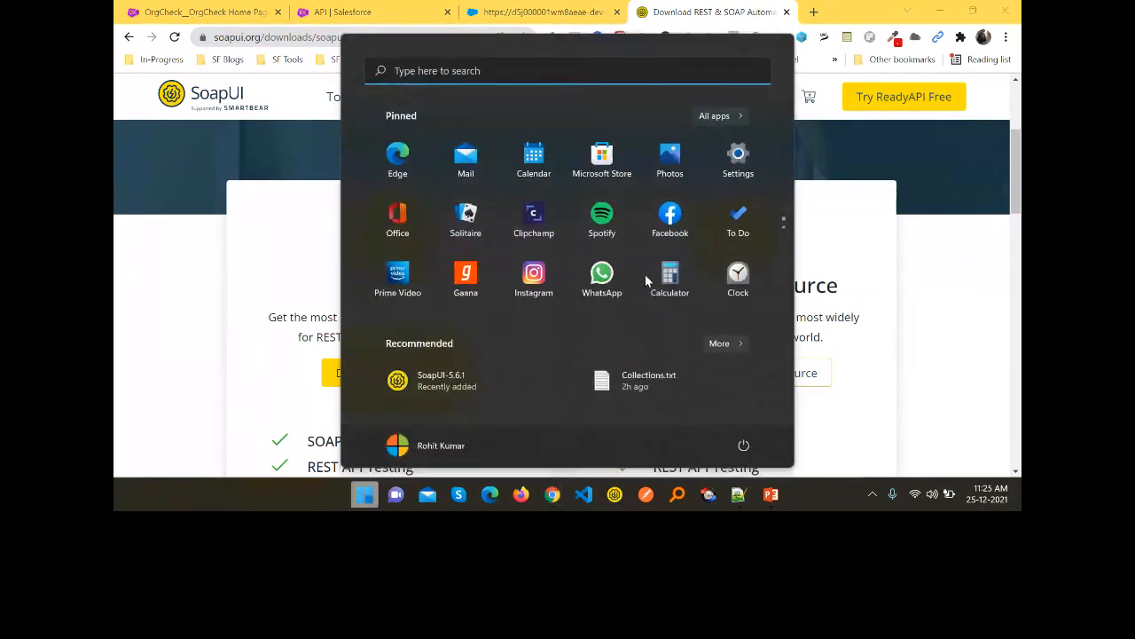
pyautogui.write('soap')
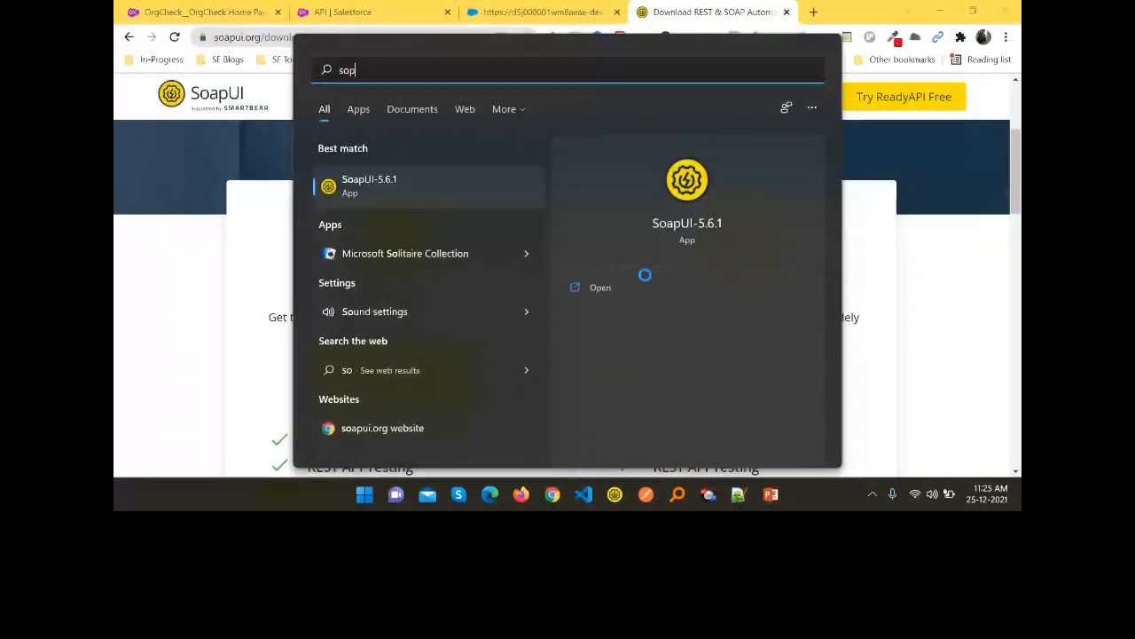
pyautogui.press('BackSpace')
pyautogui.press('BackSpace')
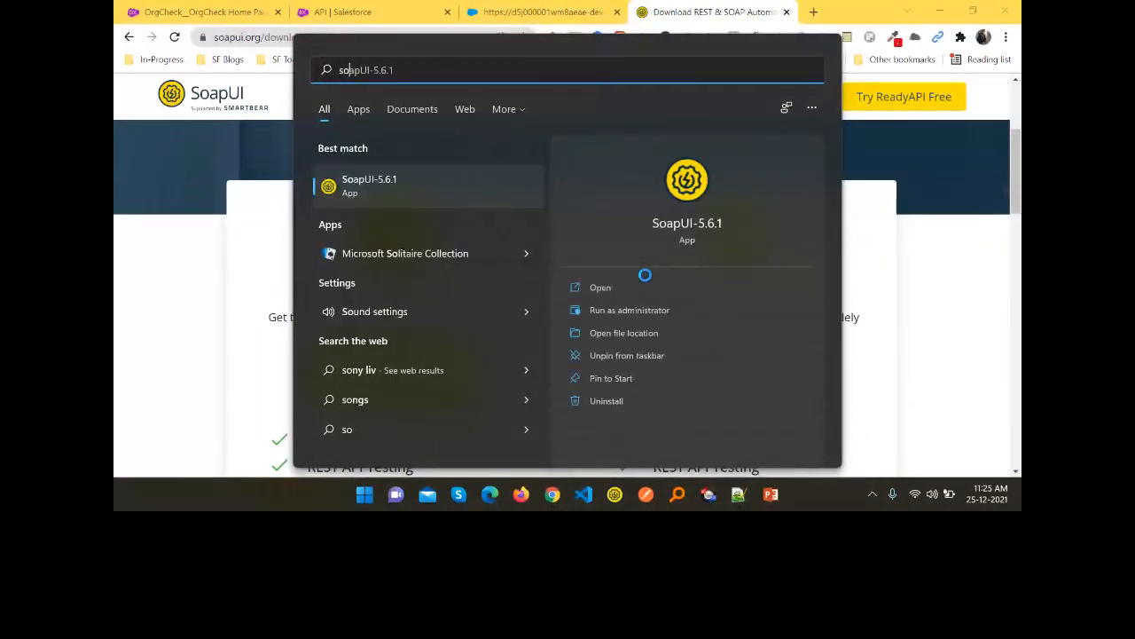
pyautogui.click(397, 183)
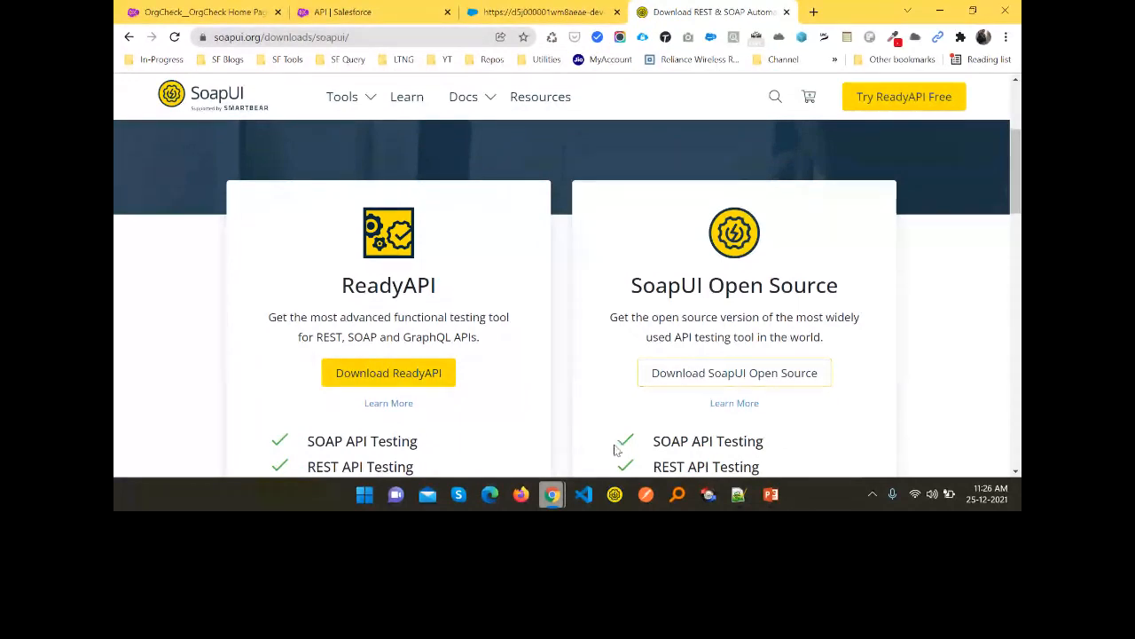
# Bring SoapUI to the front, close the Endpoint Explorer, and open the File menu
pyautogui.click(615, 494)
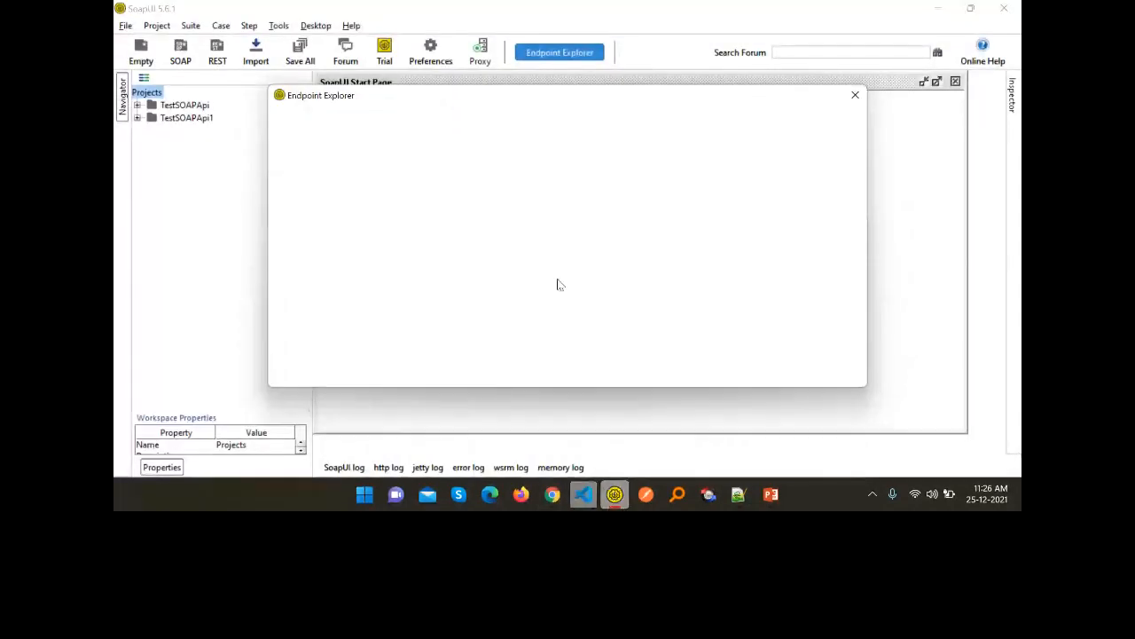
pyautogui.click(855, 95)
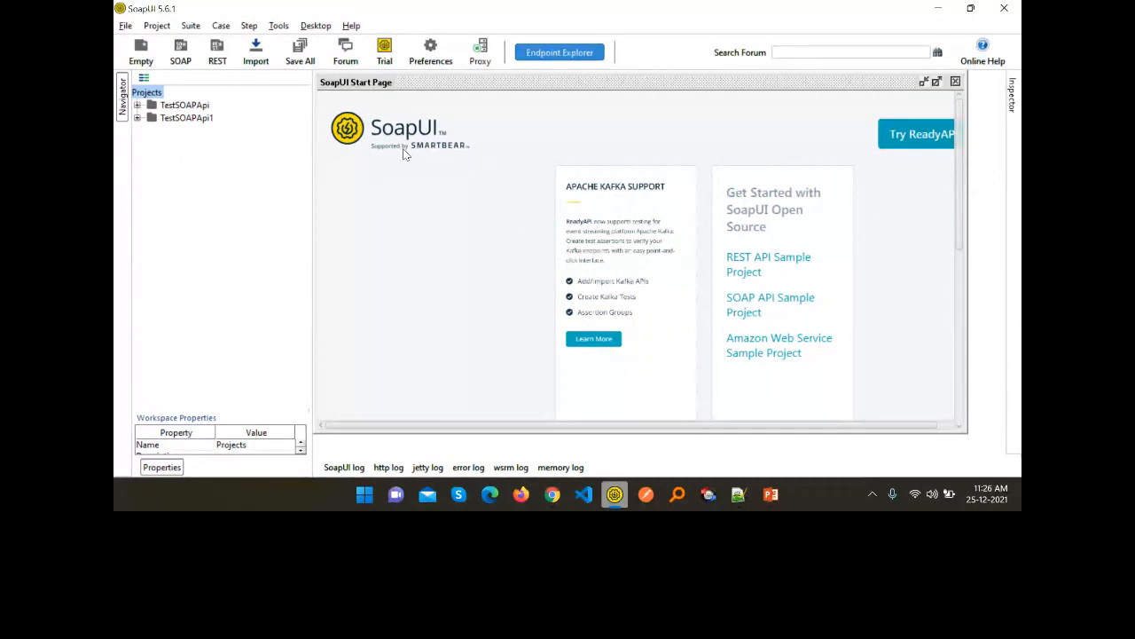
pyautogui.click(126, 26)
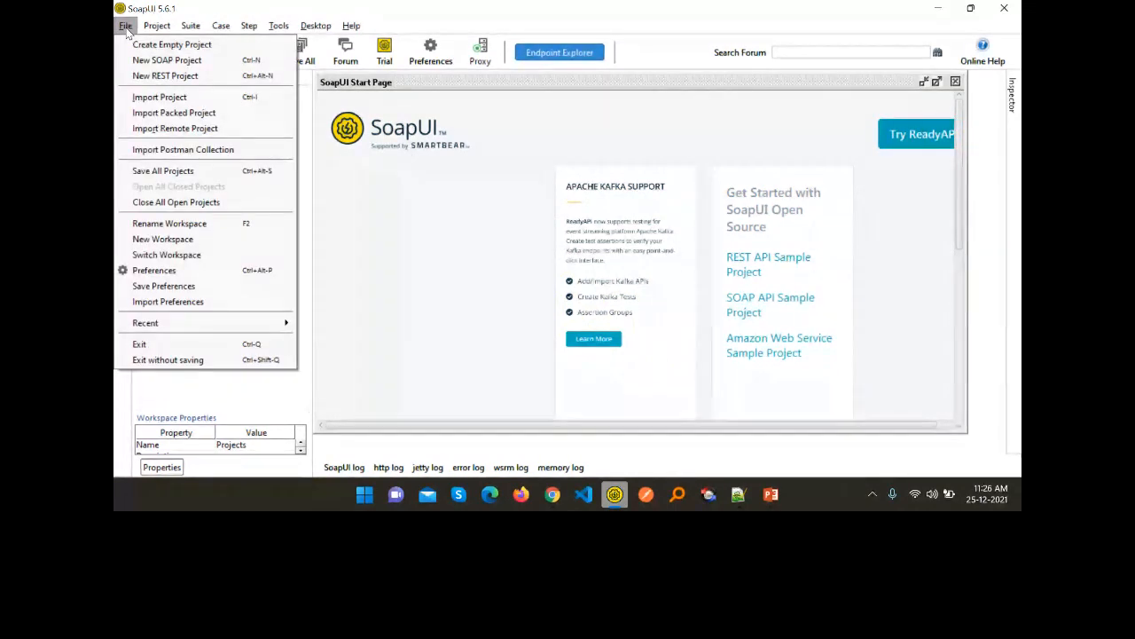
# Start a new SOAP project and name it DemoSOAPApi
pyautogui.click(158, 60)
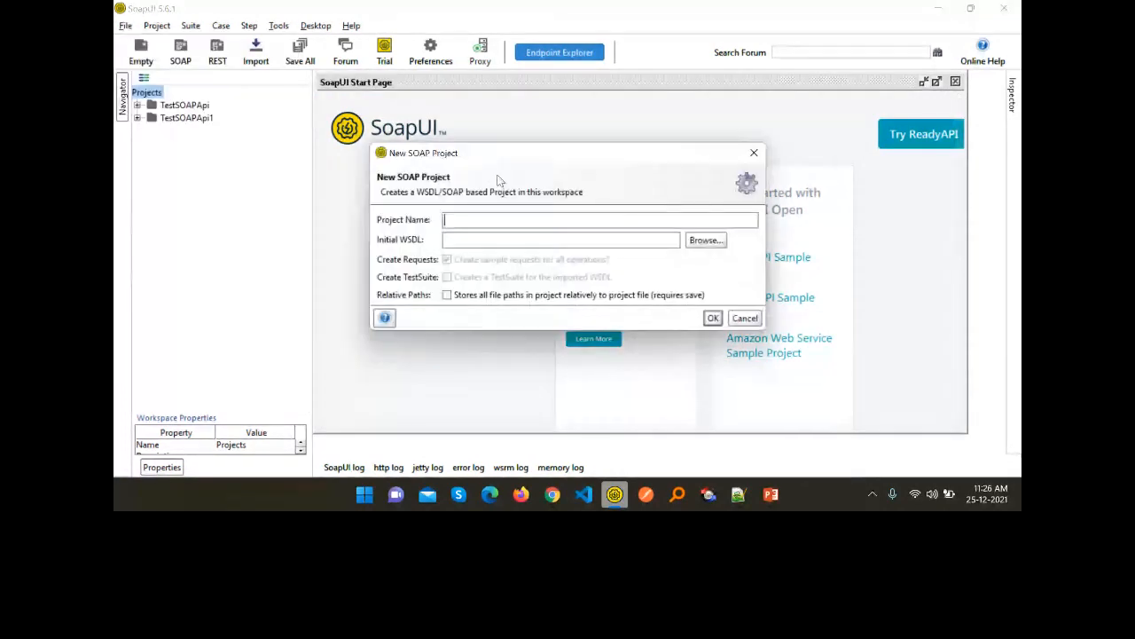
pyautogui.write('DemoSO')
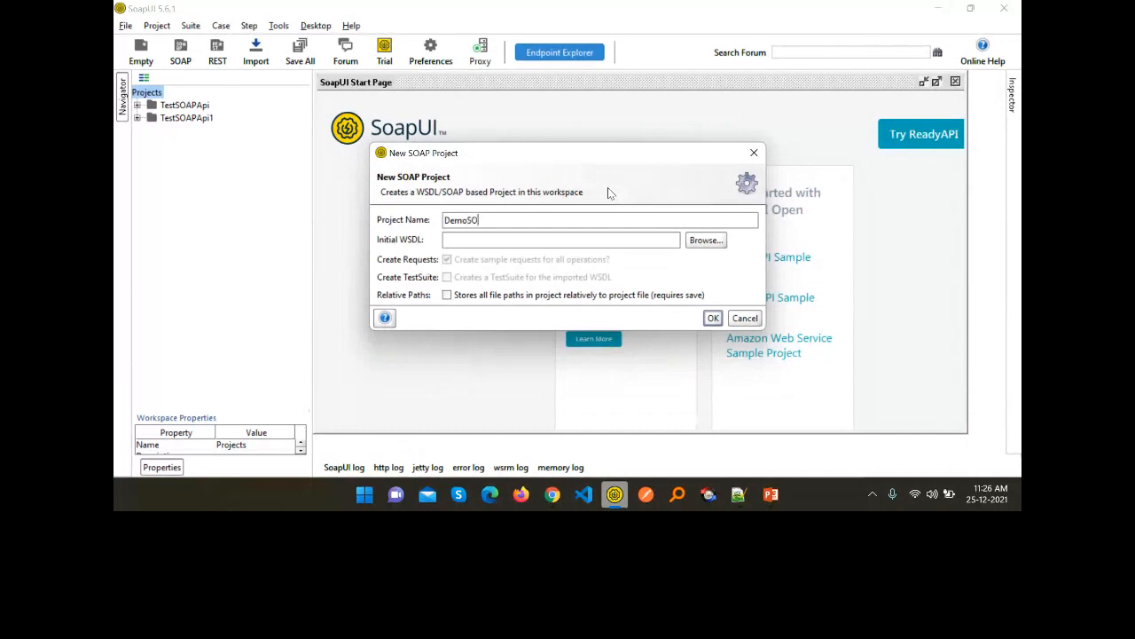
pyautogui.write('APAP')
pyautogui.press('BackSpace')
pyautogui.write('pi')
# Choose wsdl.xml from Documents as the initial WSDL and create the DemoSOAPApi project
pyautogui.click(705, 239)
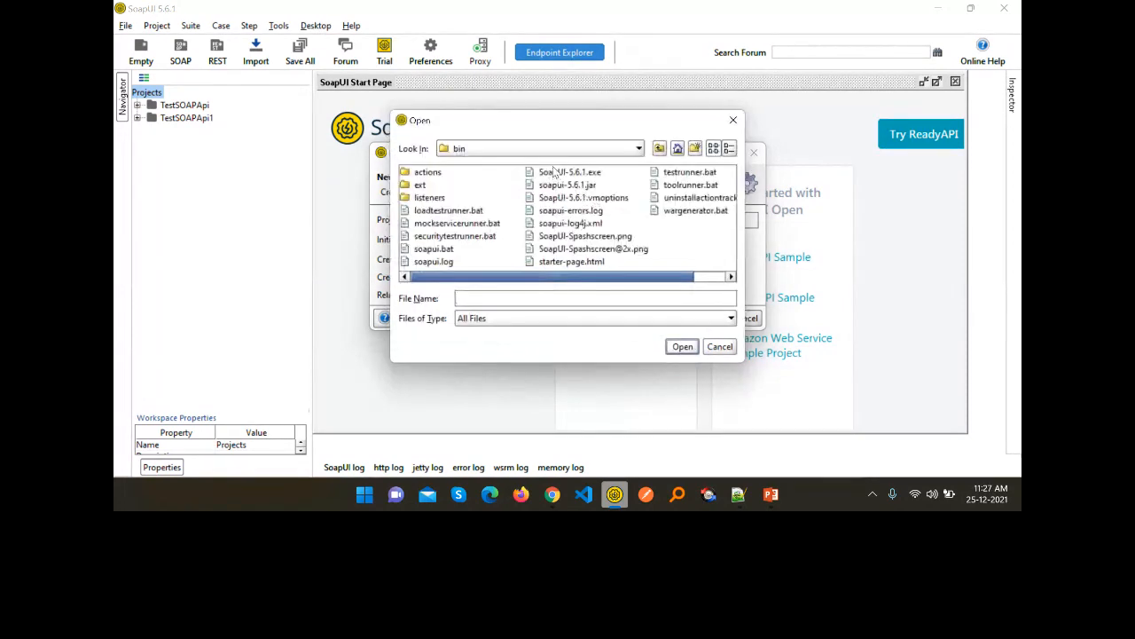
pyautogui.click(638, 148)
pyautogui.scroll(5, 512, 215)
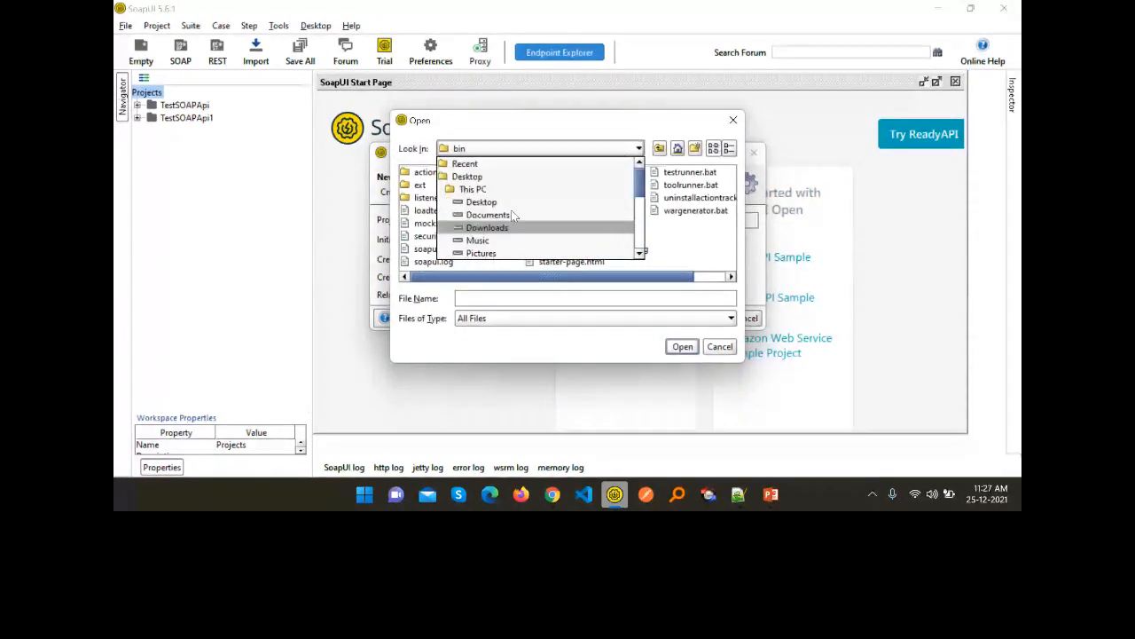
pyautogui.click(497, 215)
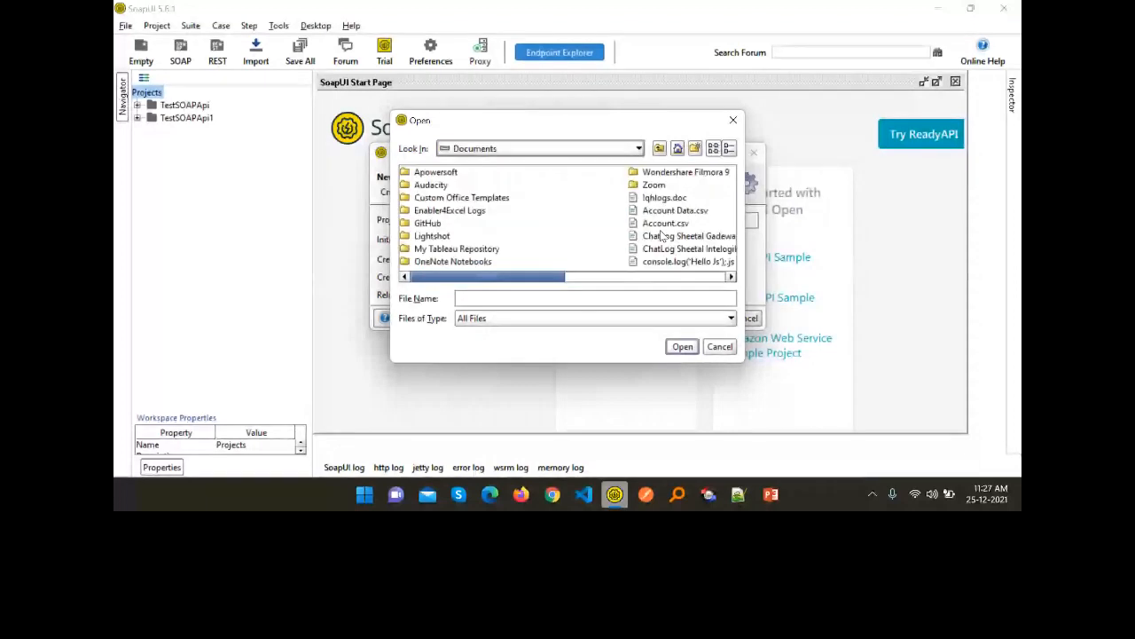
pyautogui.scroll(-3, 662, 235)
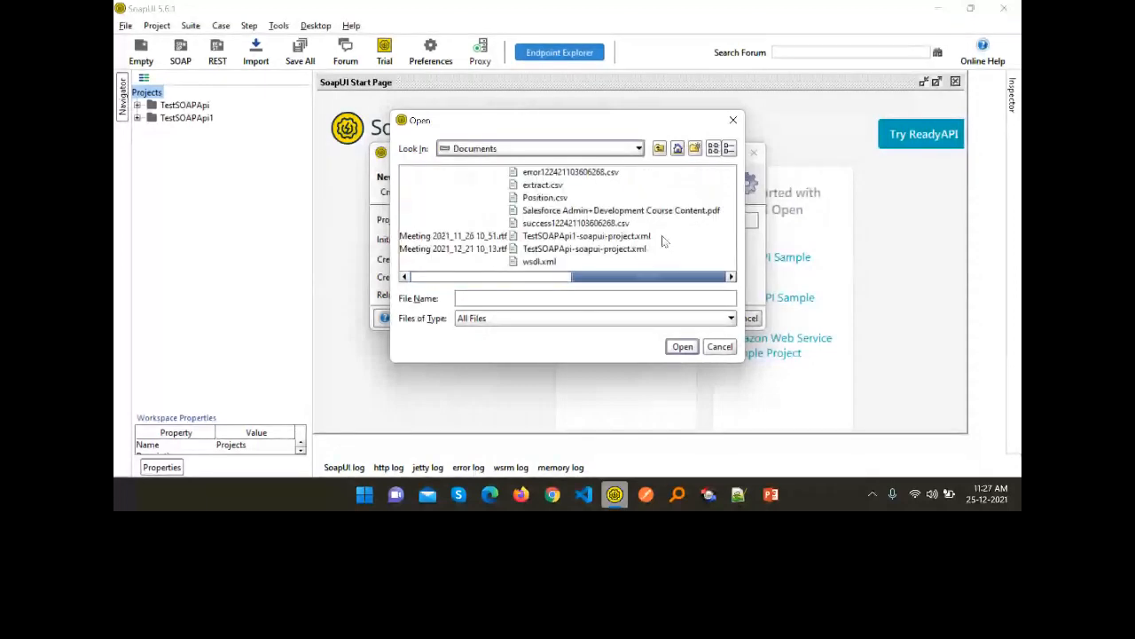
pyautogui.click(538, 262)
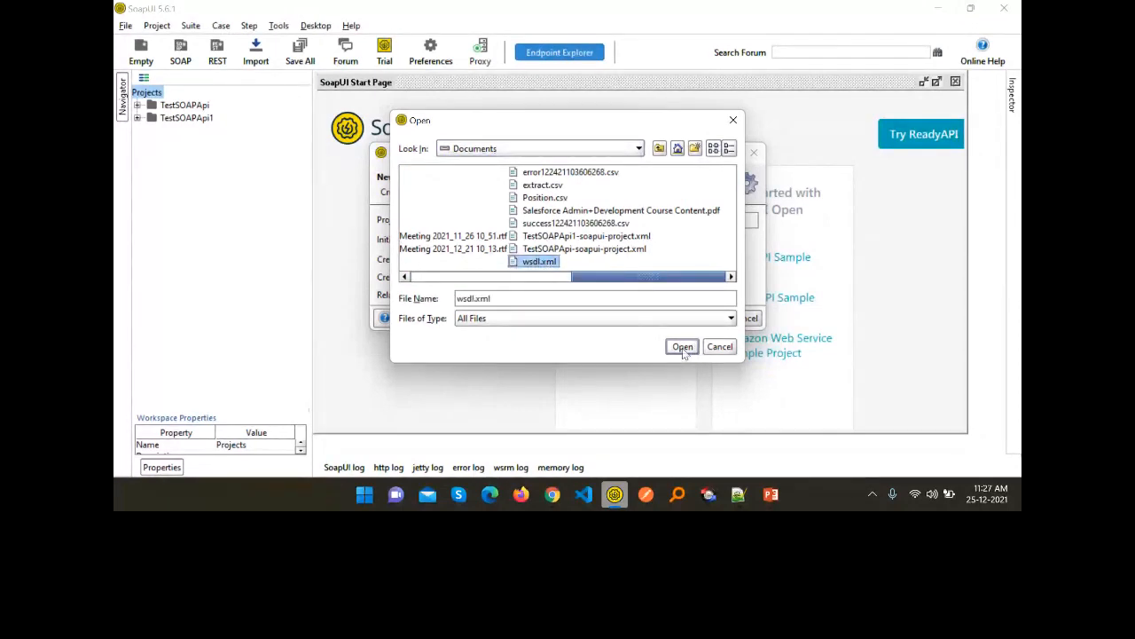
pyautogui.click(682, 347)
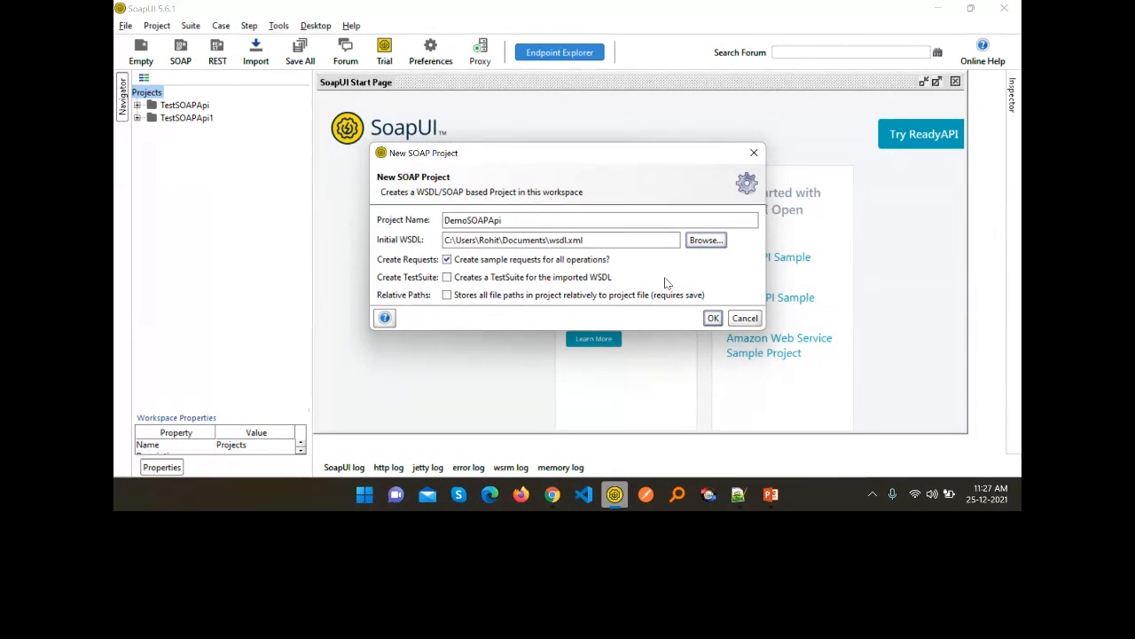
pyautogui.click(713, 316)
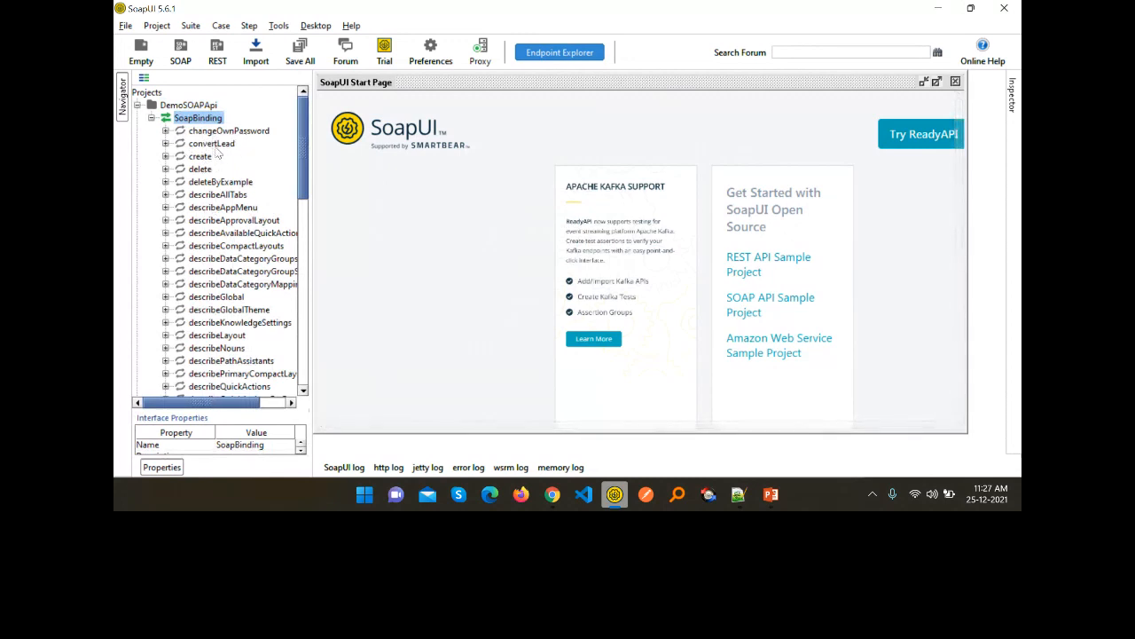
# Scroll the Navigator through the SoapBinding operations, such as login, logout, query and retrieve
pyautogui.scroll(-3, 221, 266)
pyautogui.scroll(-10, 229, 286)
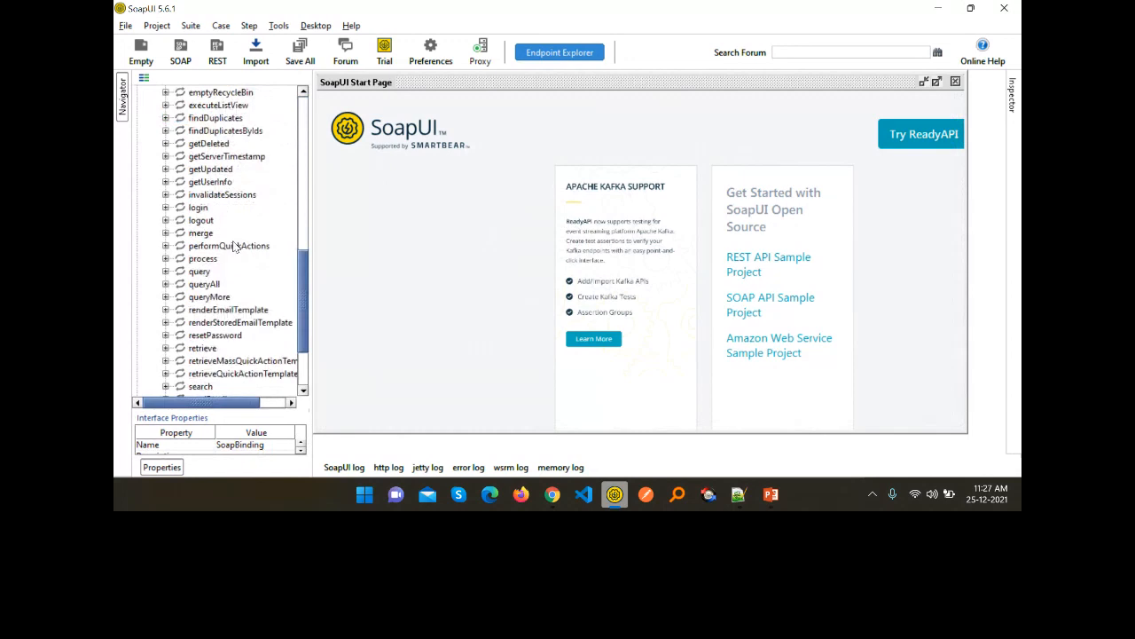
pyautogui.scroll(-3, 234, 246)
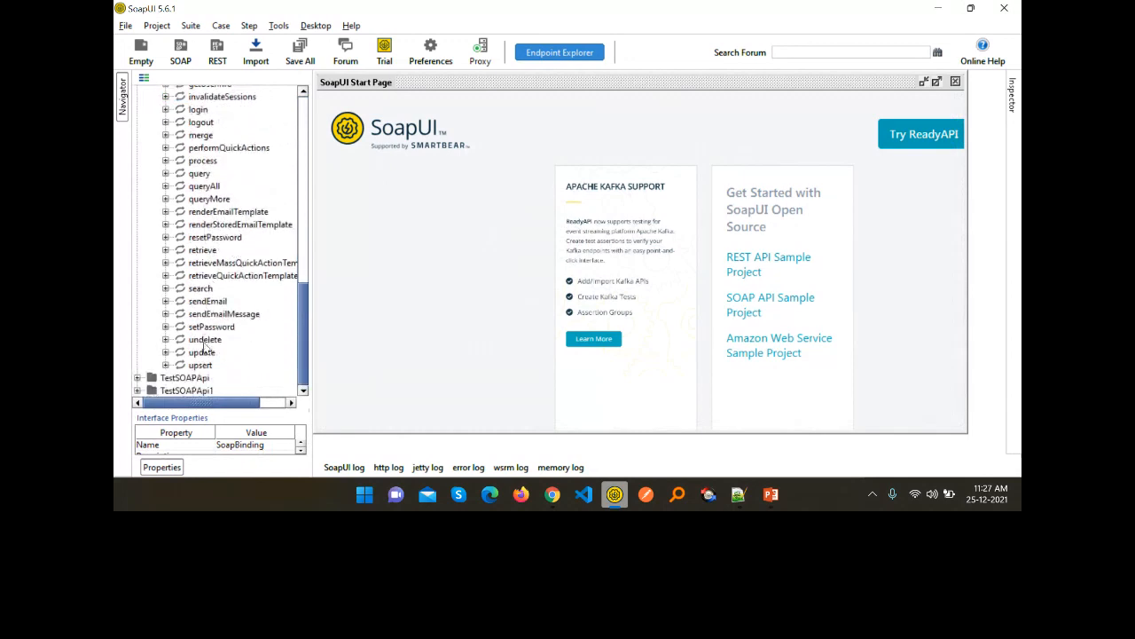
pyautogui.scroll(20, 222, 292)
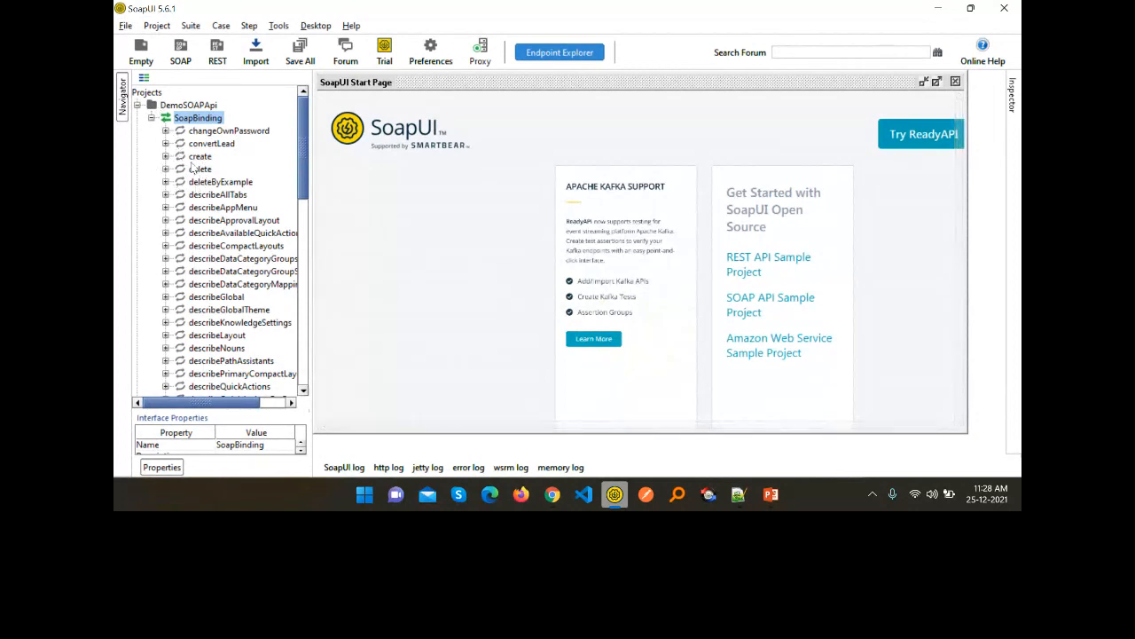
pyautogui.scroll(-4, 220, 284)
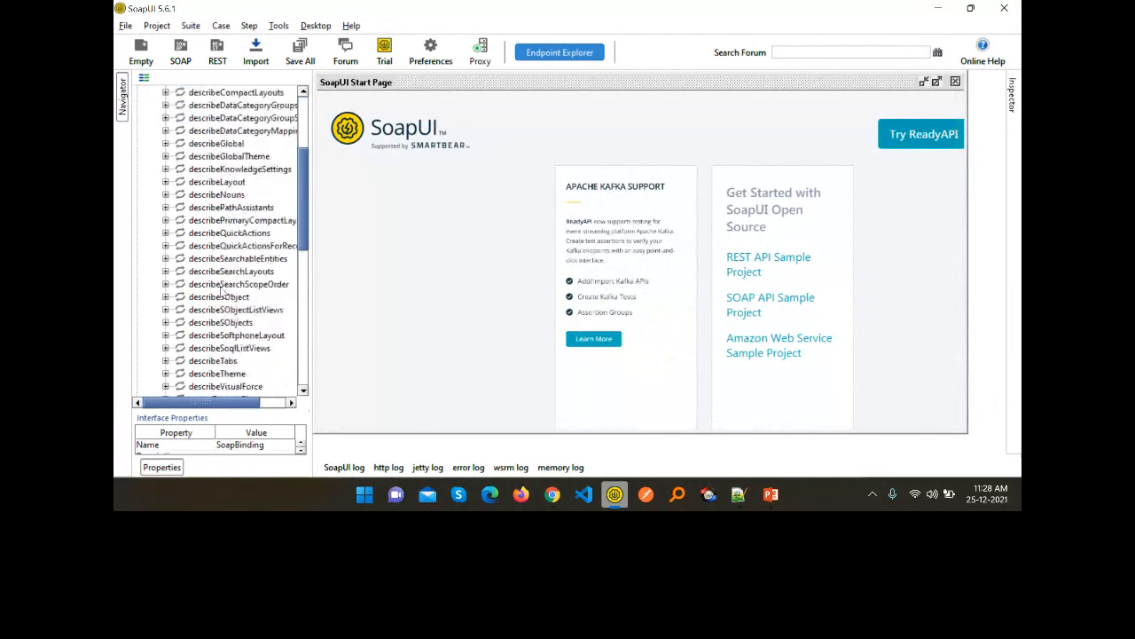
pyautogui.scroll(-7, 222, 293)
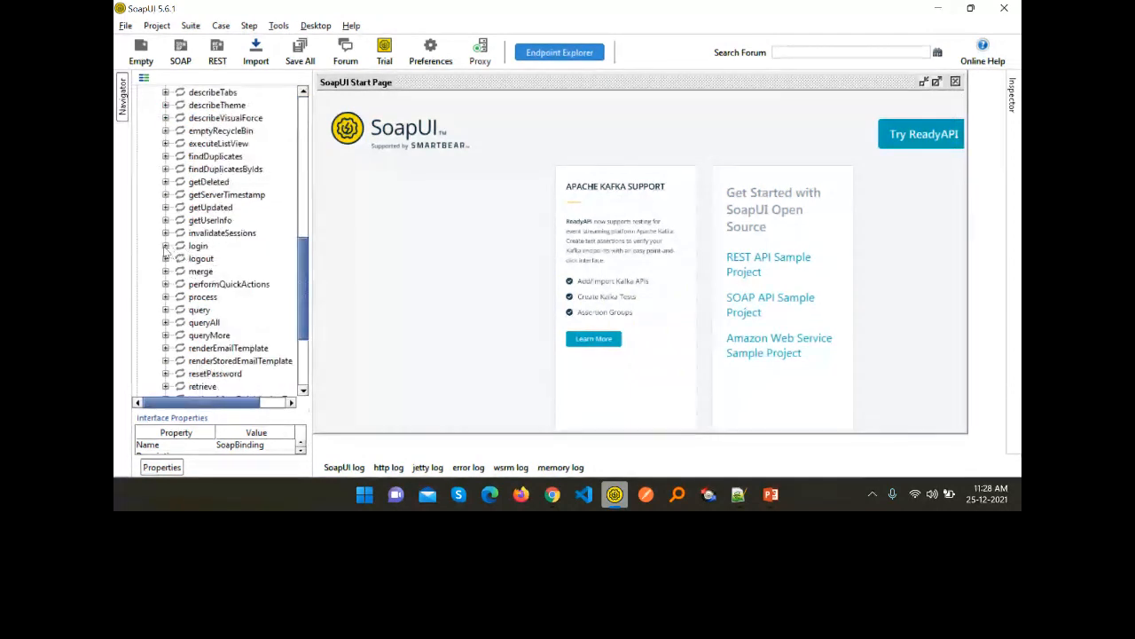
# Open the login operation's Request 1 and select its Salesforce 53.0 endpoint URL
pyautogui.click(165, 247)
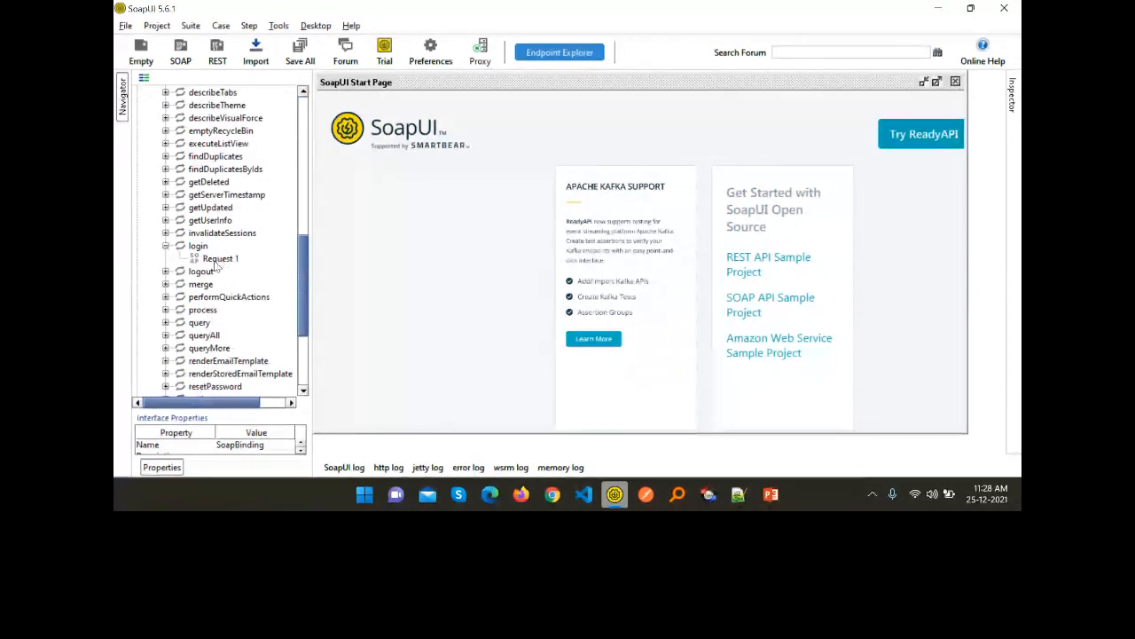
pyautogui.click(215, 259)
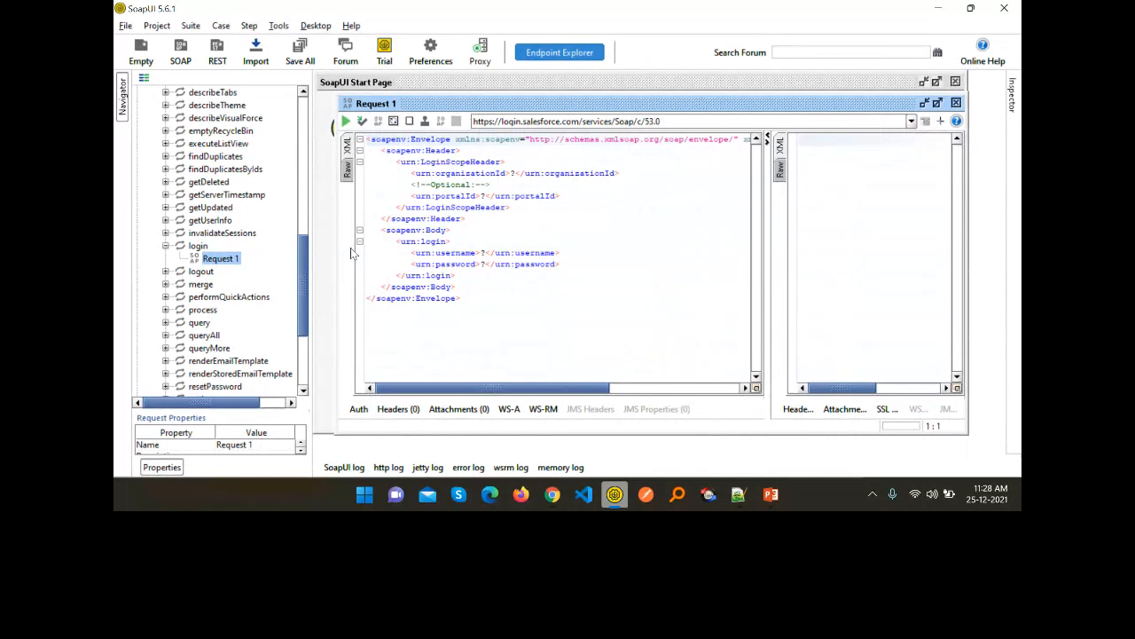
pyautogui.moveTo(665, 121); pyautogui.dragTo(479, 122)
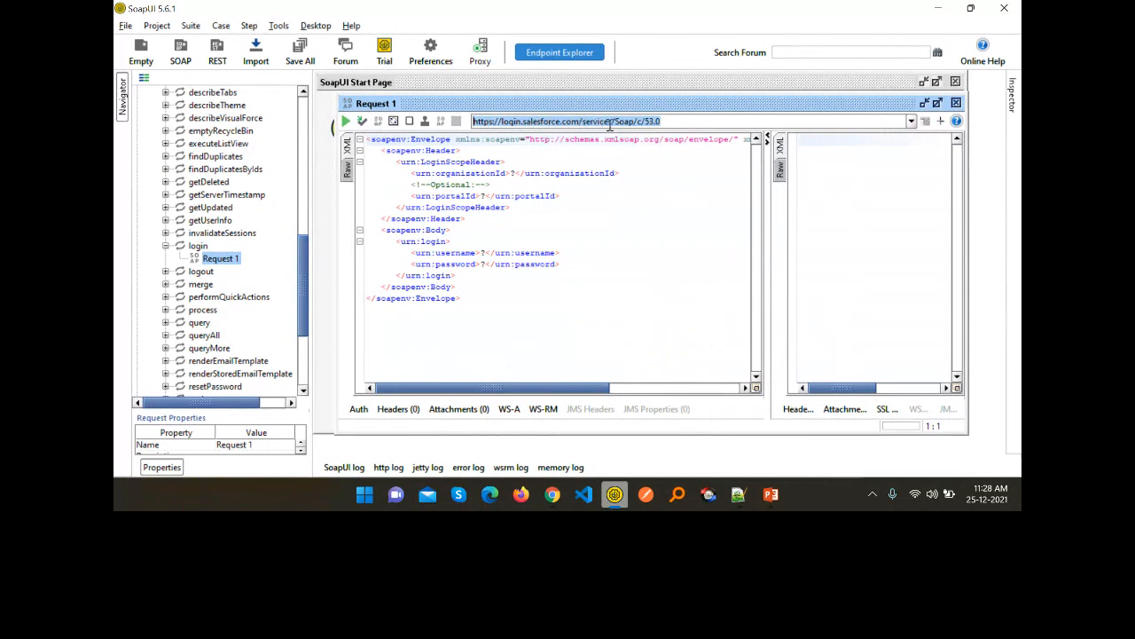
# Delete the entire soapenv:Header block, including LoginScopeHeader, from the login request XML
pyautogui.click(581, 264)
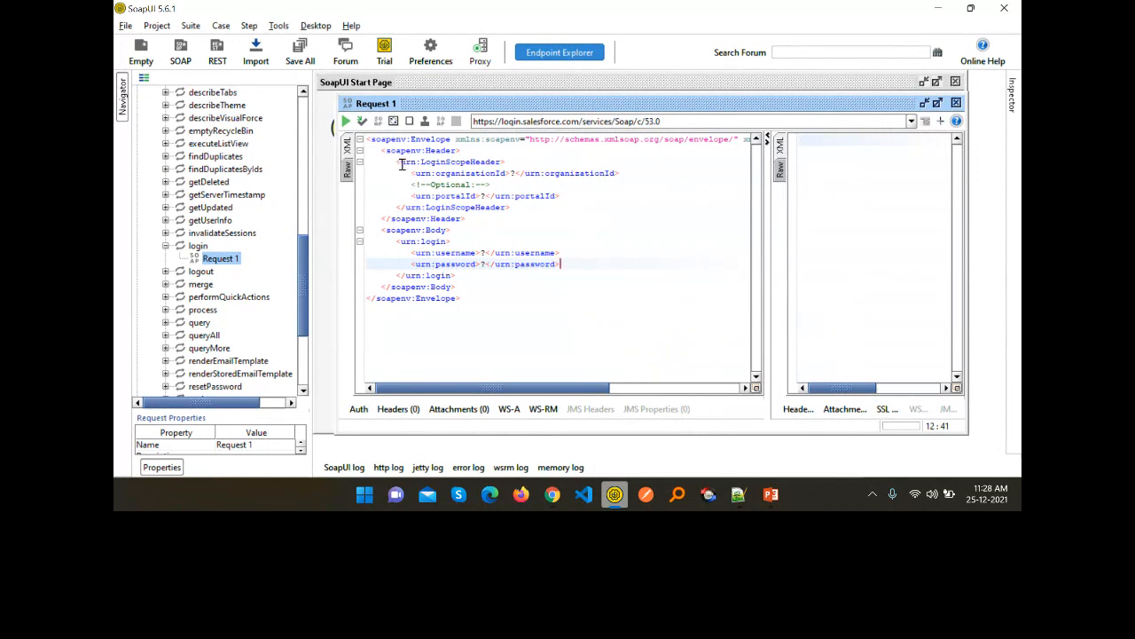
pyautogui.moveTo(398, 162); pyautogui.dragTo(520, 205)
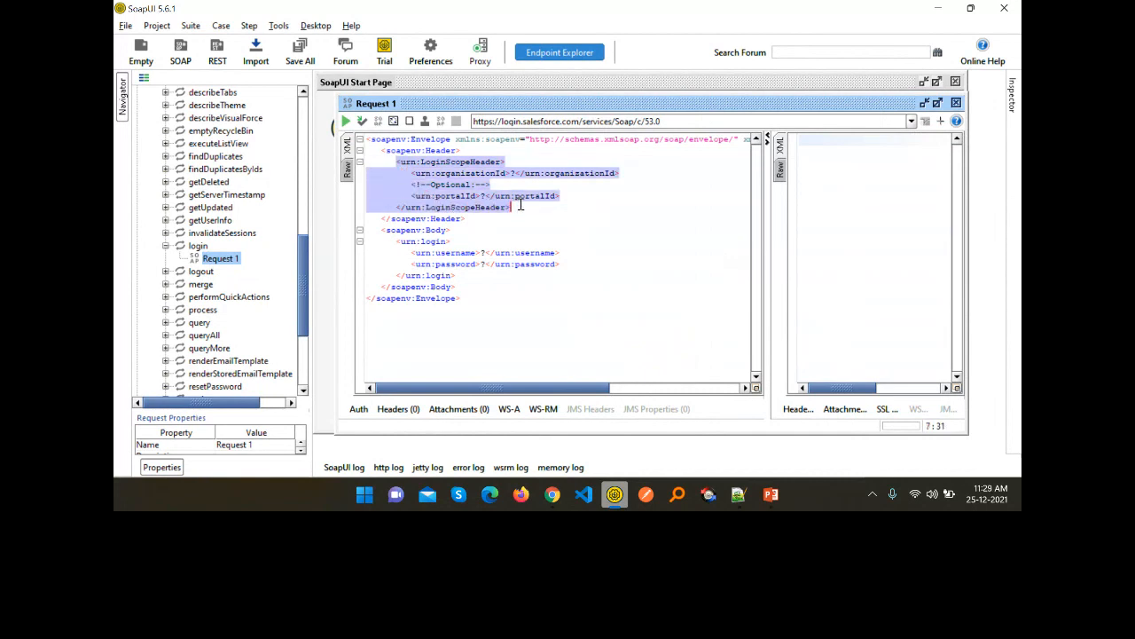
pyautogui.press('Delete')
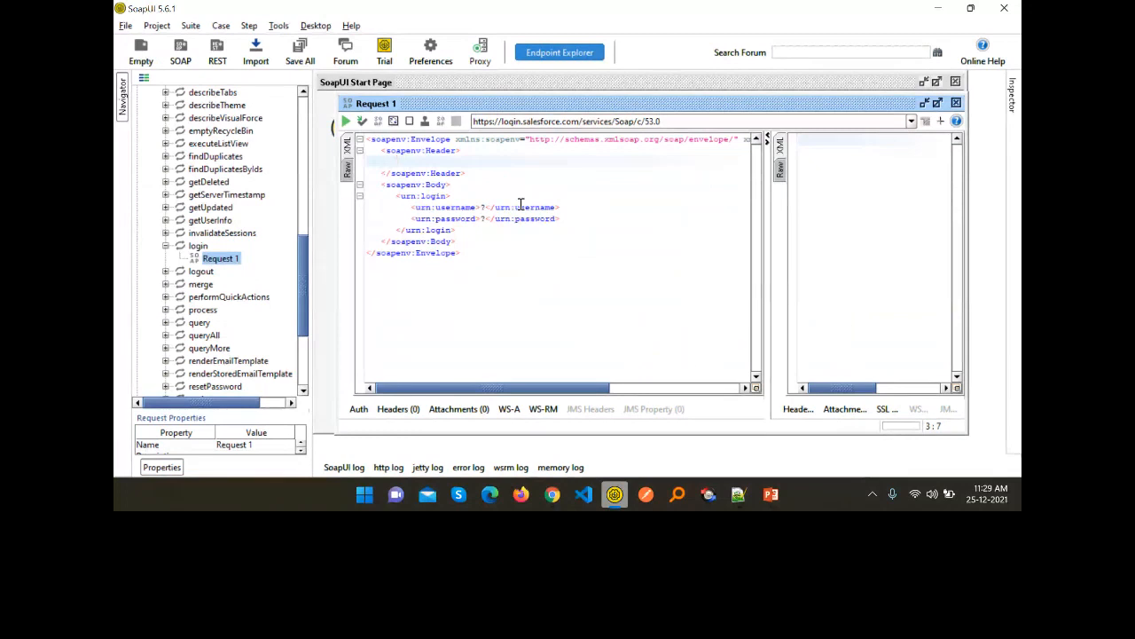
pyautogui.moveTo(467, 173); pyautogui.dragTo(383, 150)
pyautogui.press('Delete')
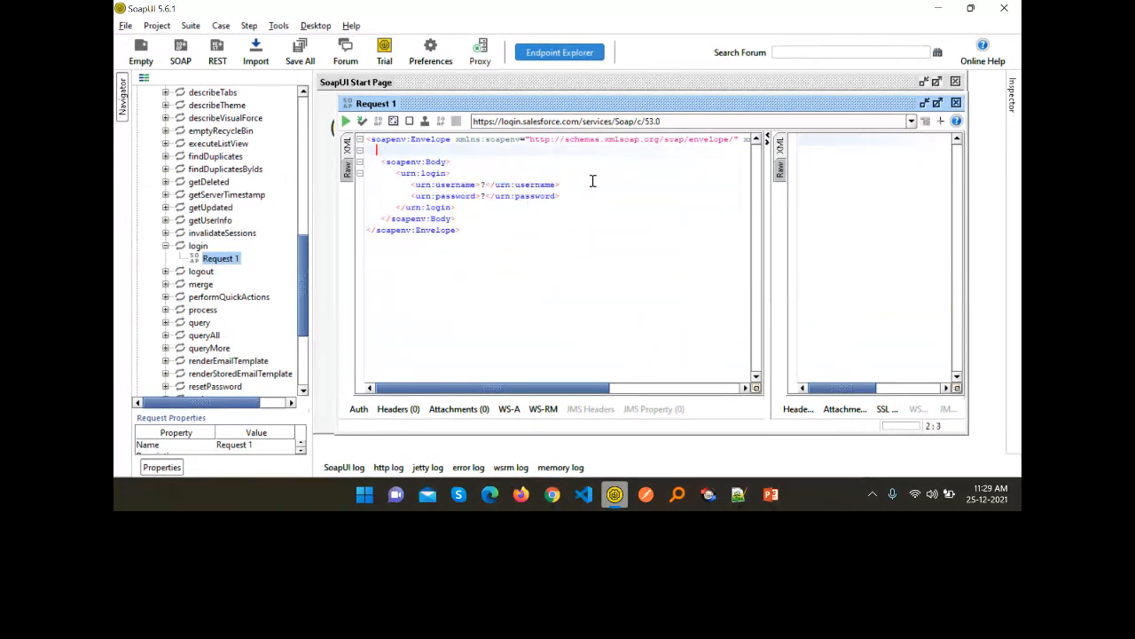
pyautogui.press('BackSpace')
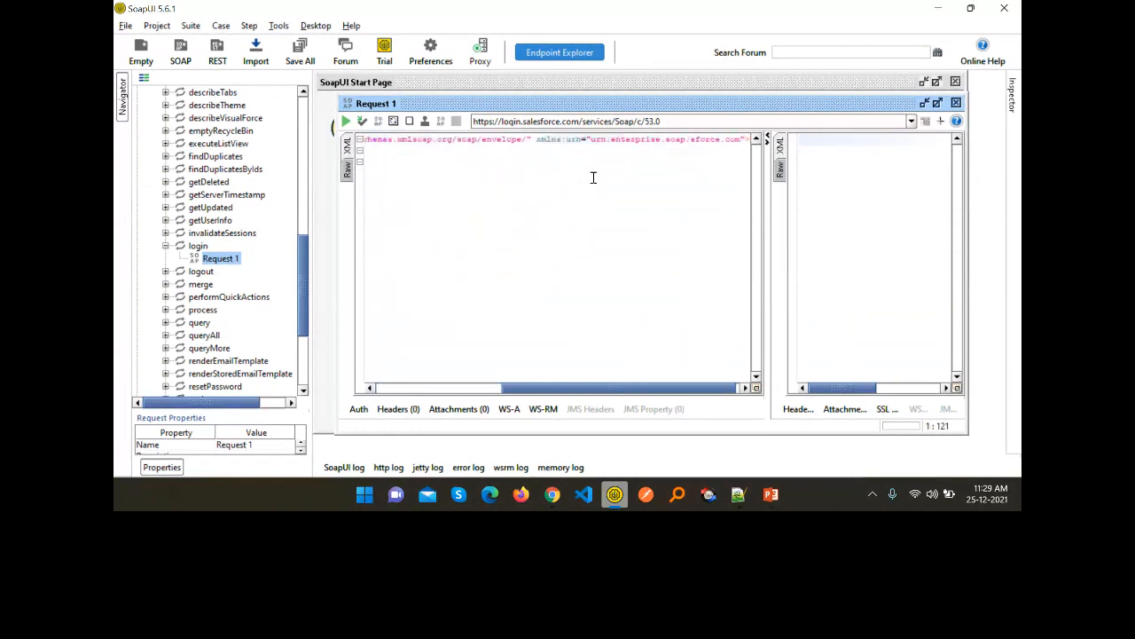
pyautogui.hotkey('ctrl', 'z')
pyautogui.hotkey('ctrl', 'z')
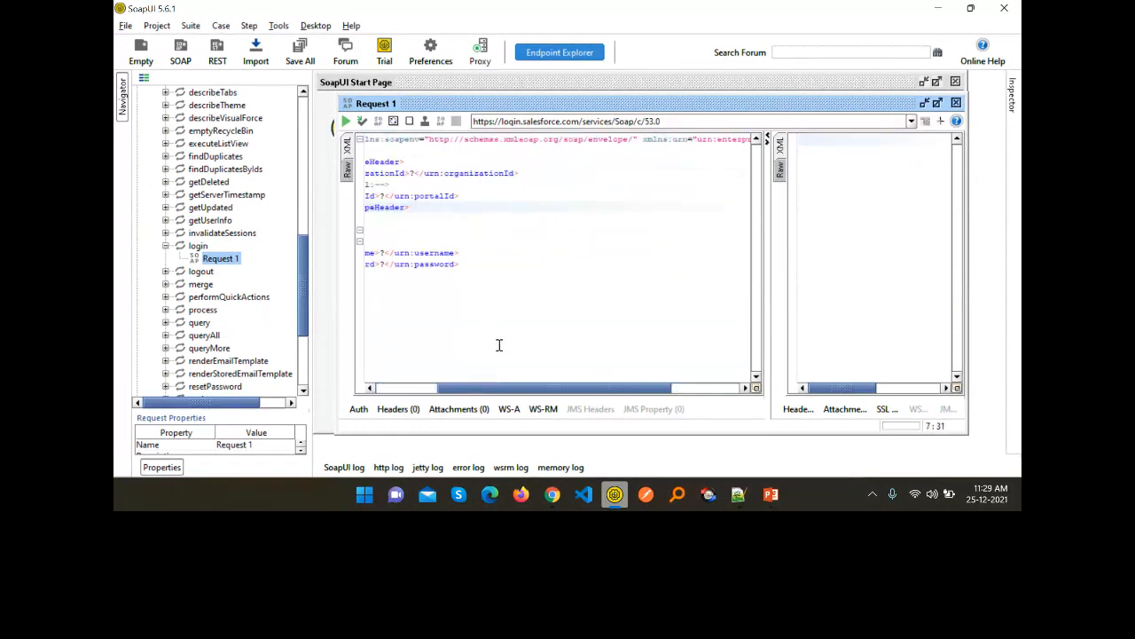
pyautogui.moveTo(507, 392); pyautogui.dragTo(449, 387)
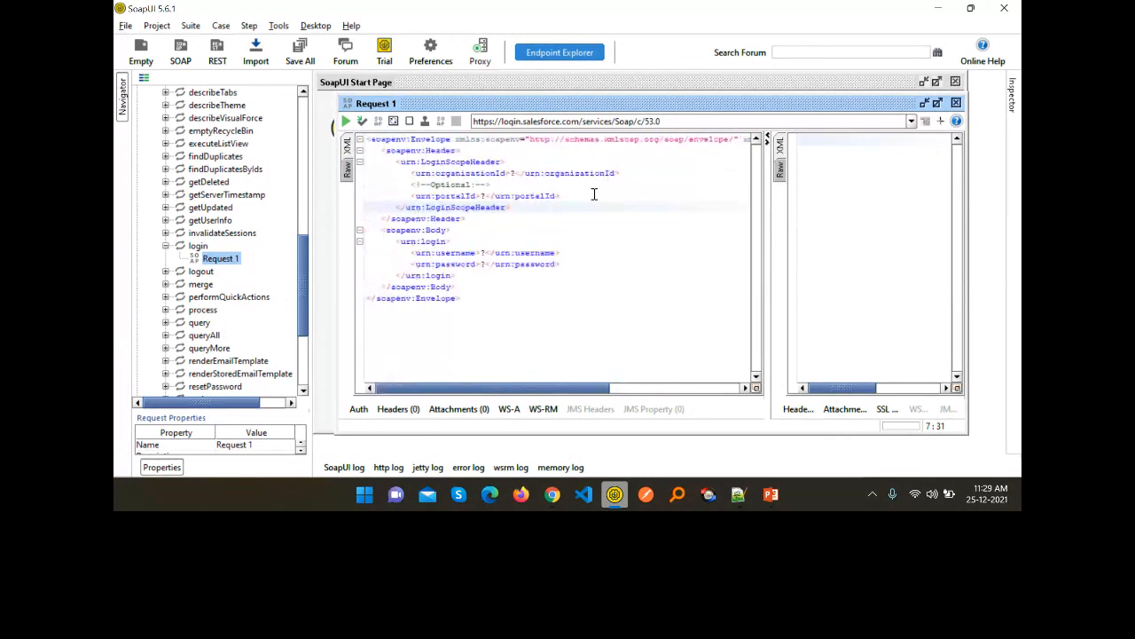
pyautogui.moveTo(465, 219); pyautogui.dragTo(382, 151)
pyautogui.press('Delete')
# Review the remaining login body with its username and password placeholders
pyautogui.click(520, 219)
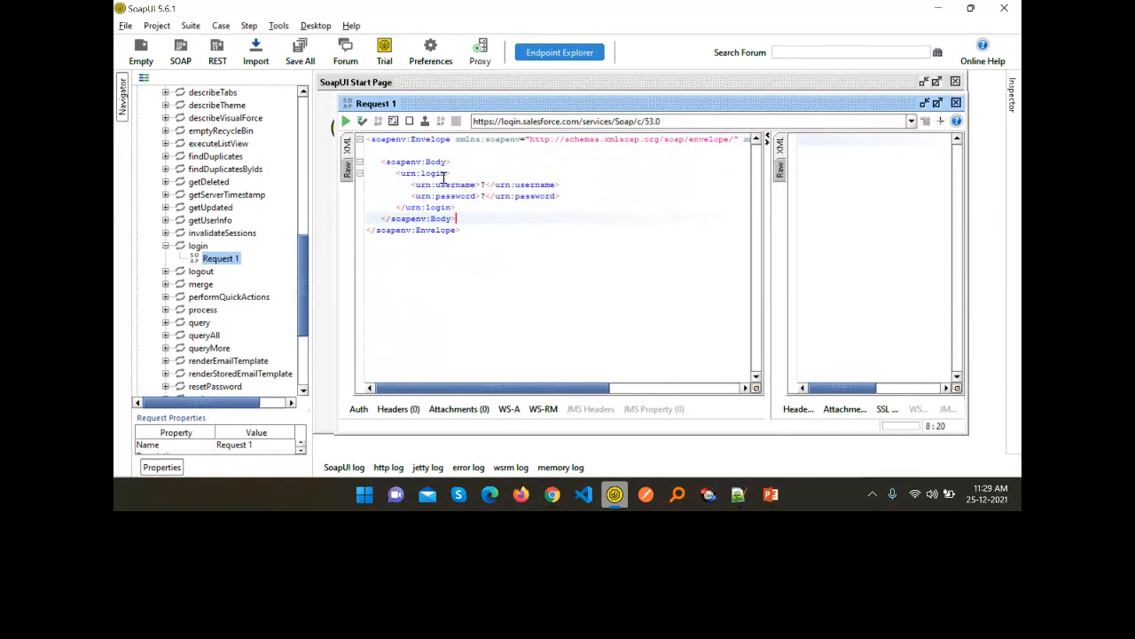
pyautogui.click(436, 173)
pyautogui.click(480, 184)
pyautogui.moveTo(405, 184); pyautogui.dragTo(557, 196)
pyautogui.click(550, 216)
pyautogui.hotkey('alt', 'Tab')
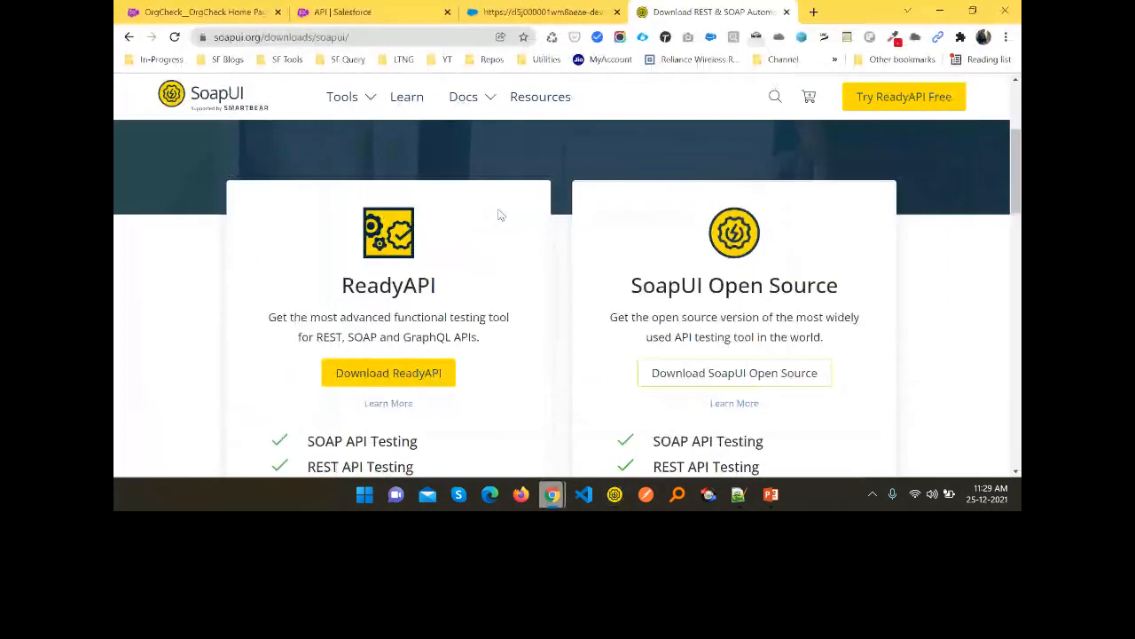
# Go to the Salesforce Personal Information settings page from the profile menu
pyautogui.click(408, 8)
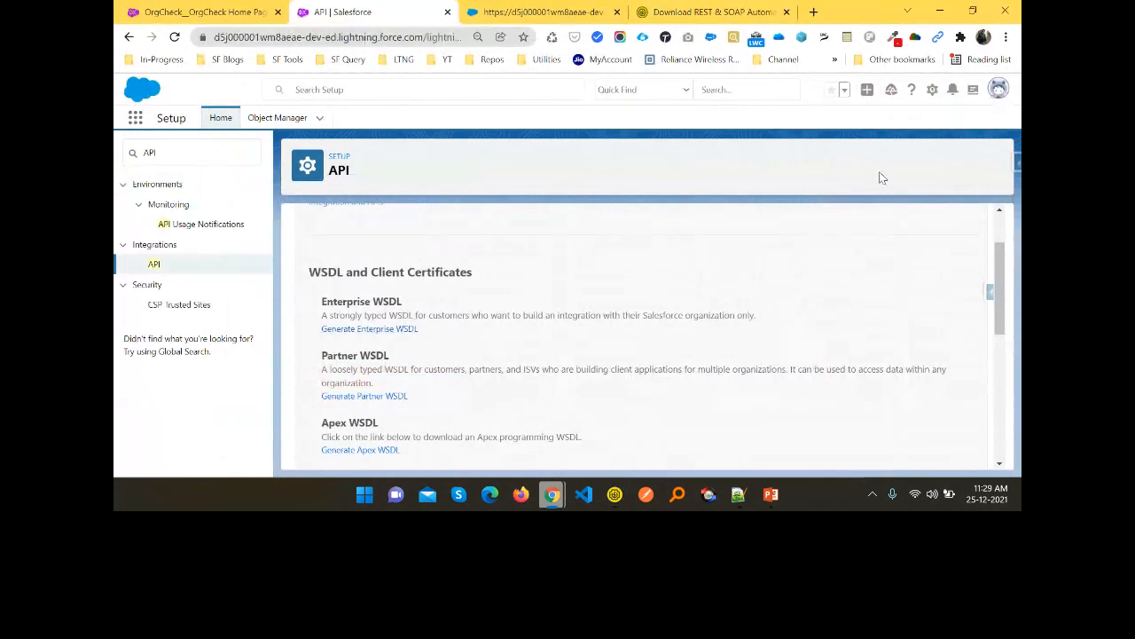
pyautogui.click(998, 88)
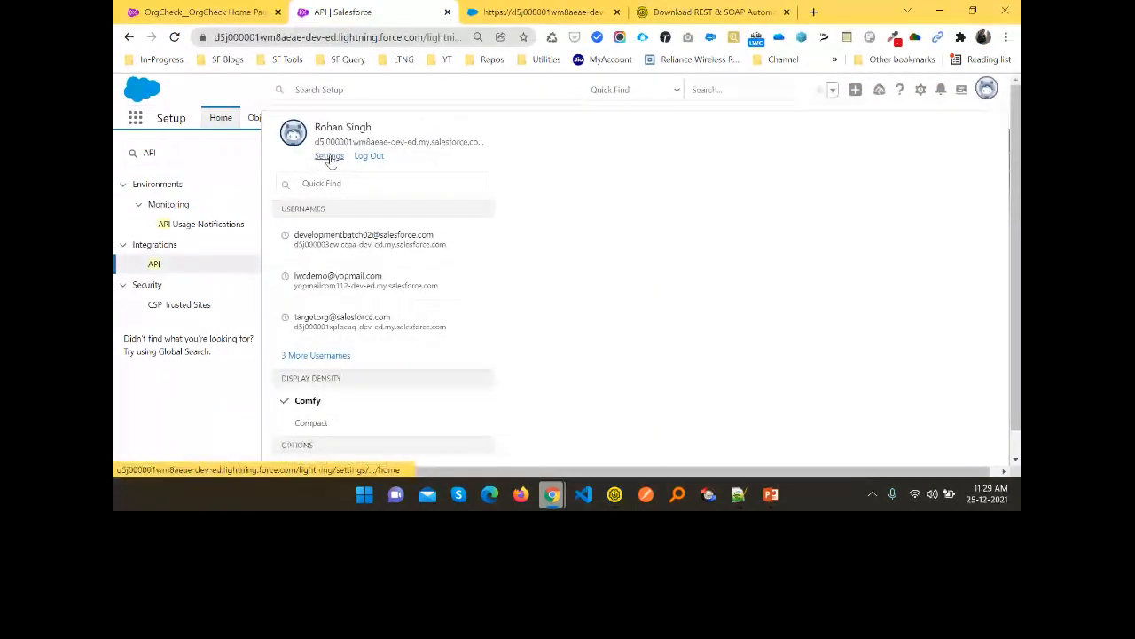
pyautogui.click(329, 157)
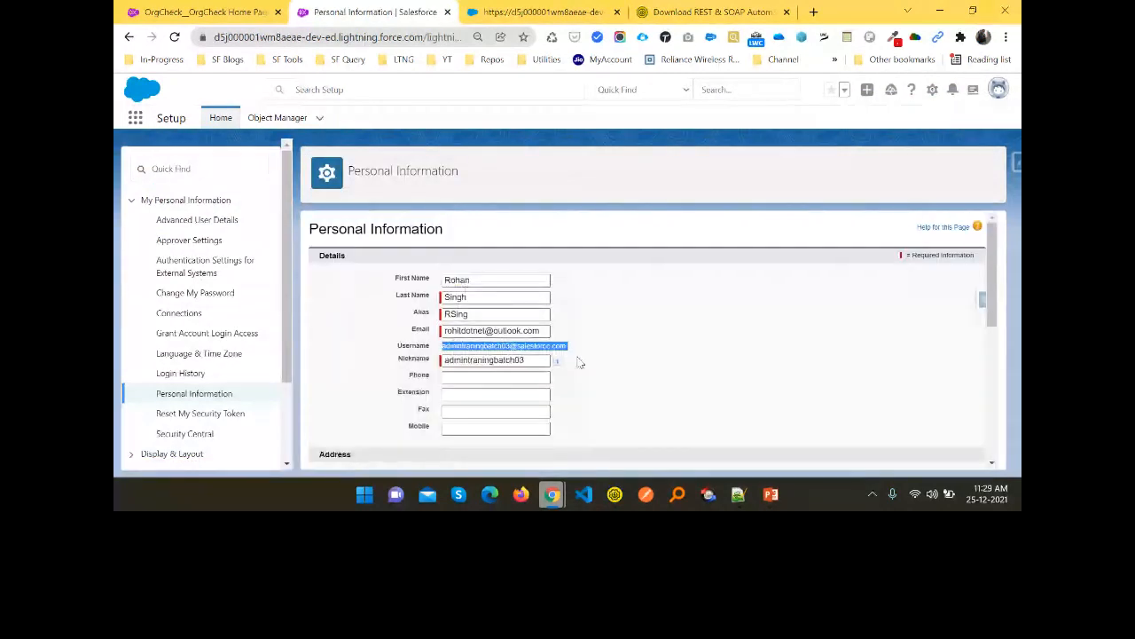
# Paste the account username and type the account password into the login request's elements
pyautogui.hotkey('alt', 'Tab')
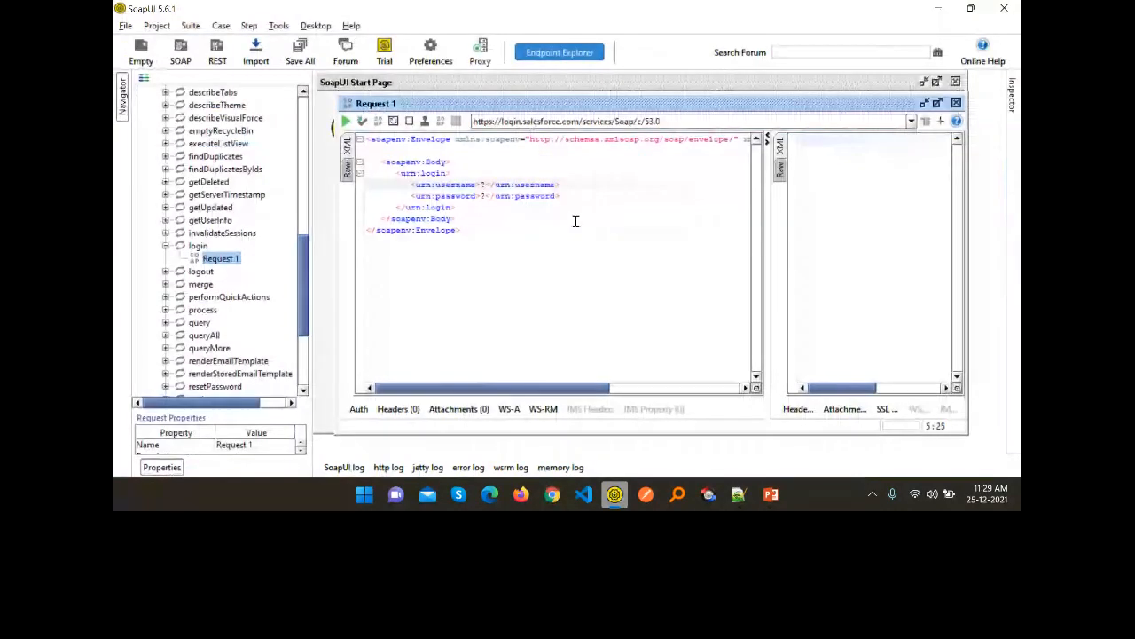
pyautogui.hotkey('ctrl', 'v')
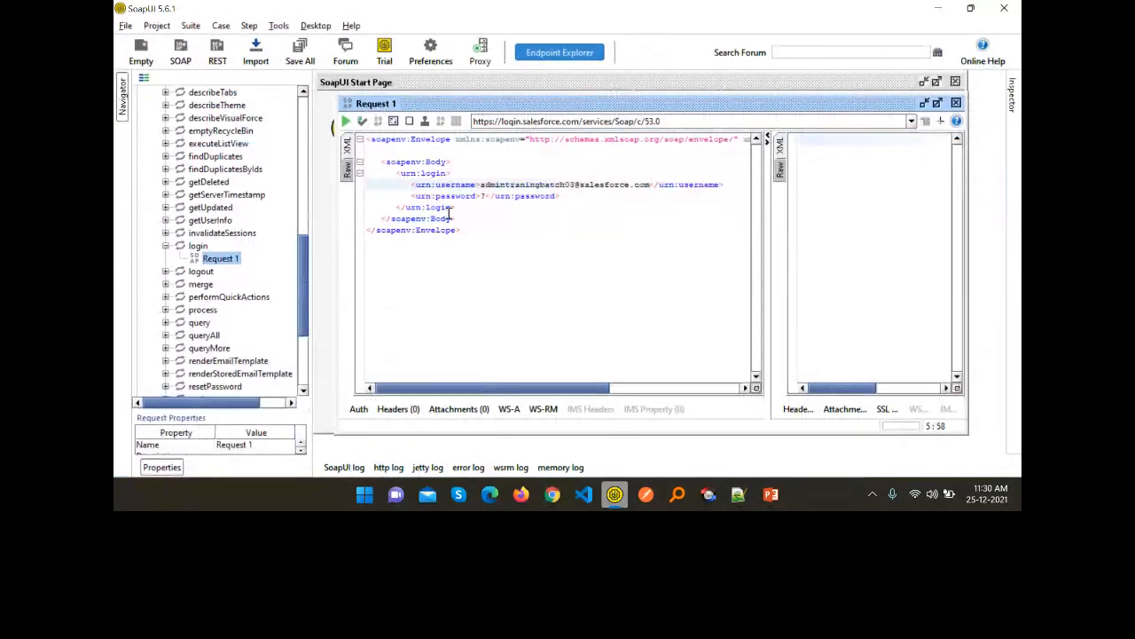
pyautogui.doubleClick(483, 195)
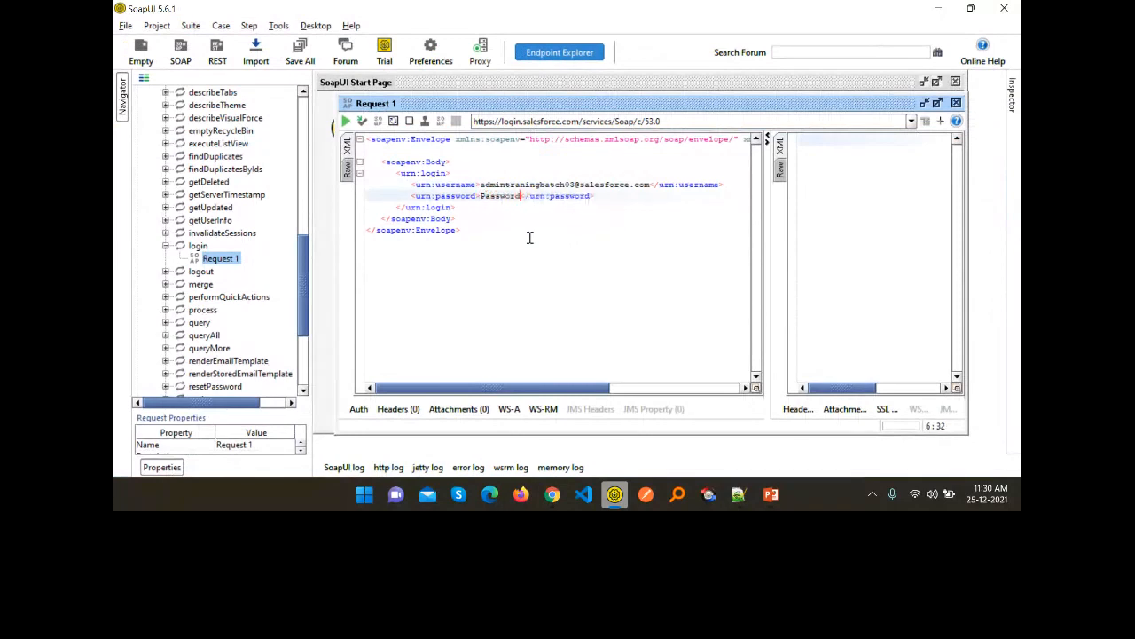
pyautogui.hotkey('alt', 'Tab')
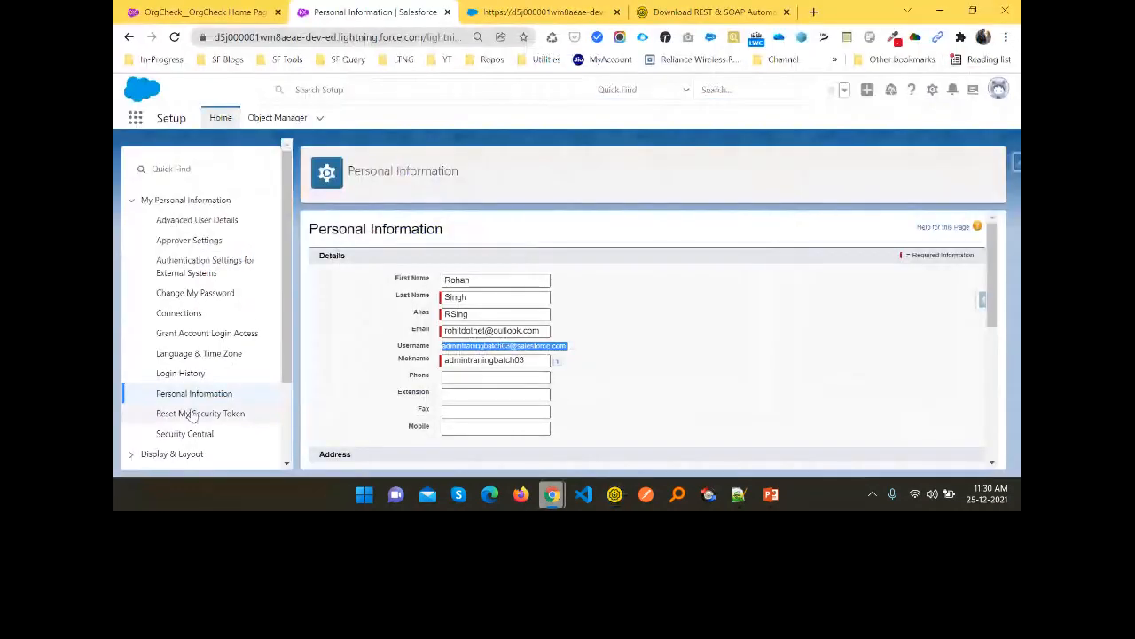
# Reset the security token on the Reset My Security Token page so a new one is emailed
pyautogui.scroll(-1, 190, 417)
pyautogui.click(195, 344)
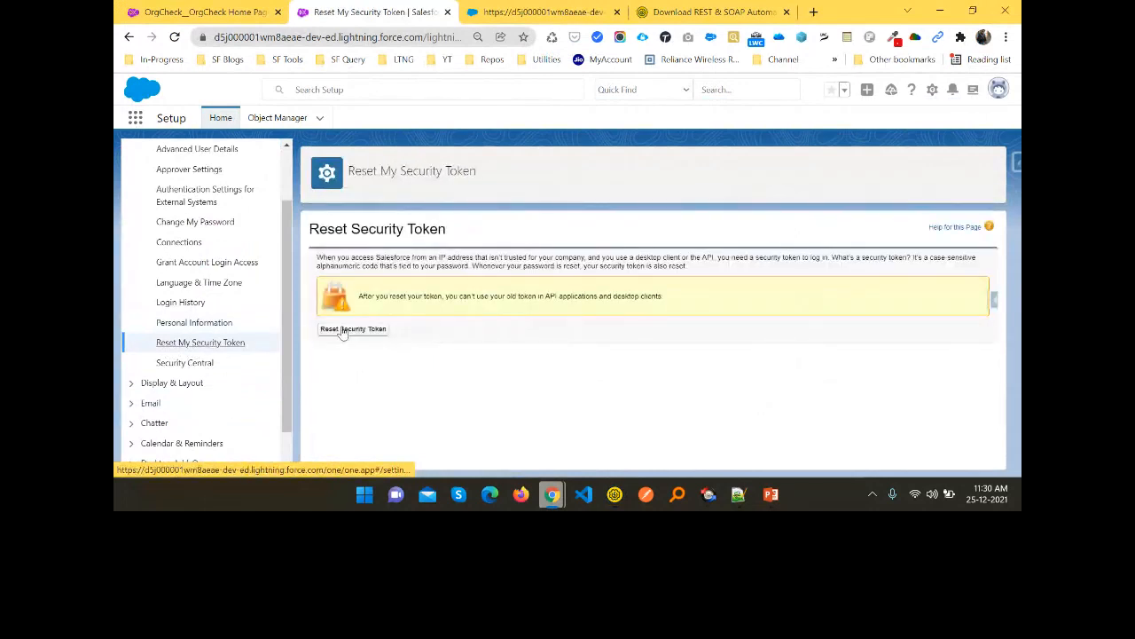
pyautogui.click(342, 329)
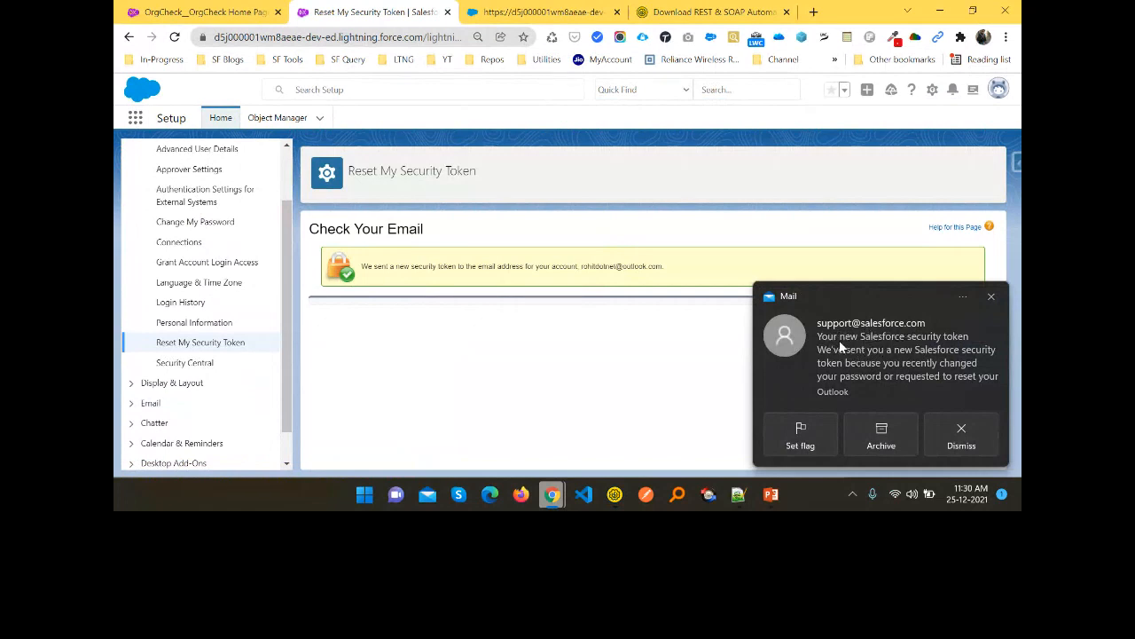
# Open the new Salesforce security token email and copy the token value
pyautogui.click(885, 355)
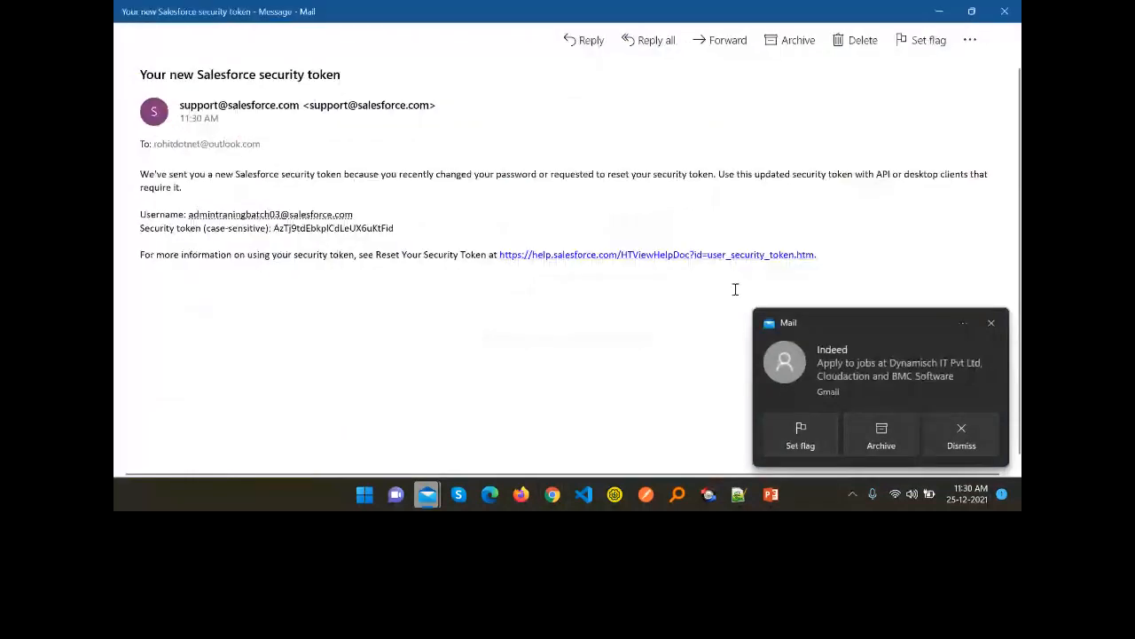
pyautogui.click(952, 419)
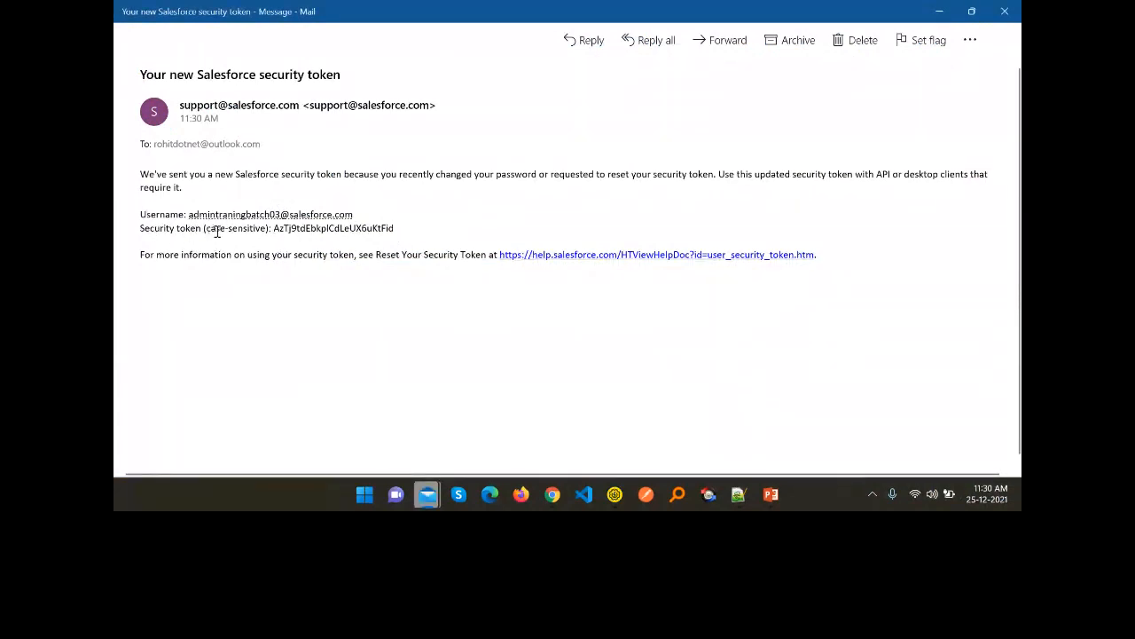
pyautogui.moveTo(274, 228); pyautogui.dragTo(398, 230)
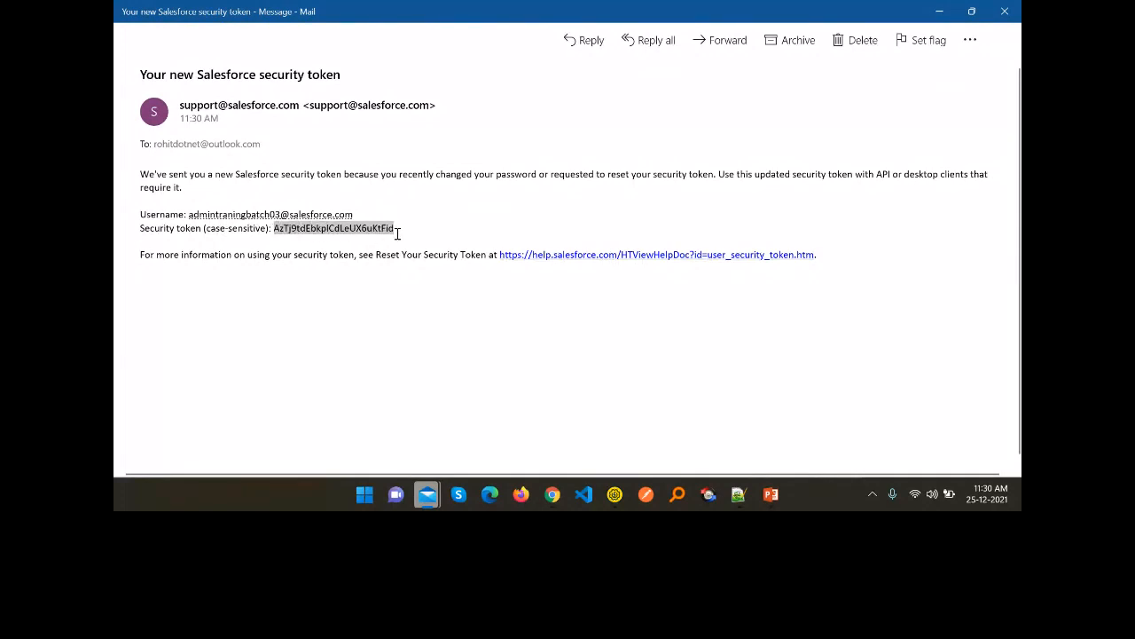
pyautogui.hotkey('alt', 'Tab')
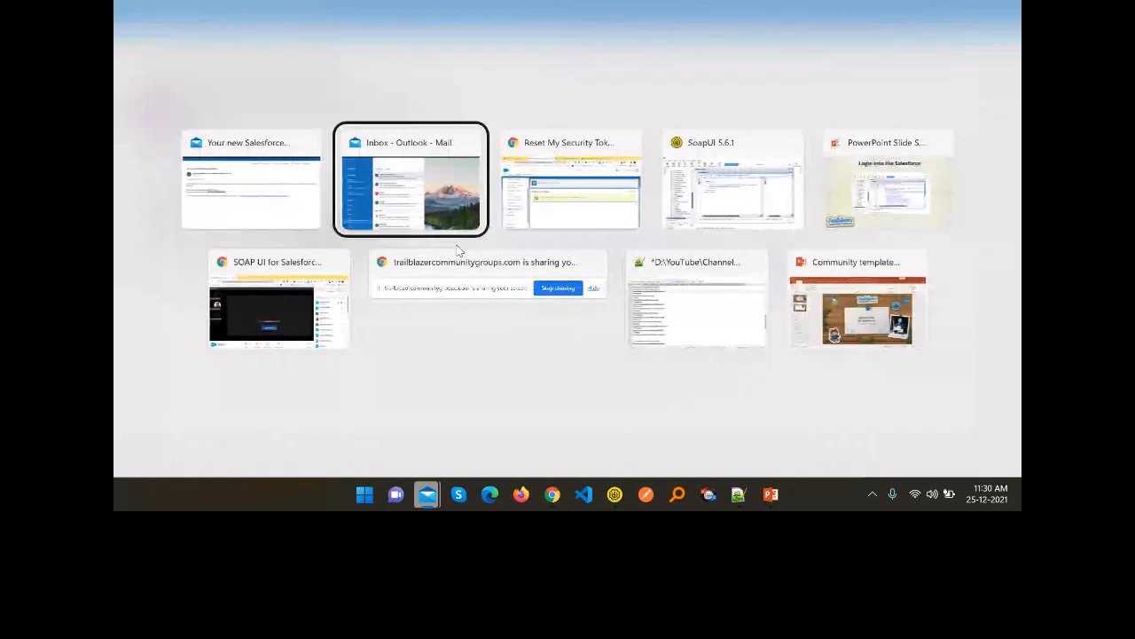
# Append the security token to the password and submit the login request
pyautogui.hotkey('alt', 'Tab')
pyautogui.hotkey('alt', 'Tab')
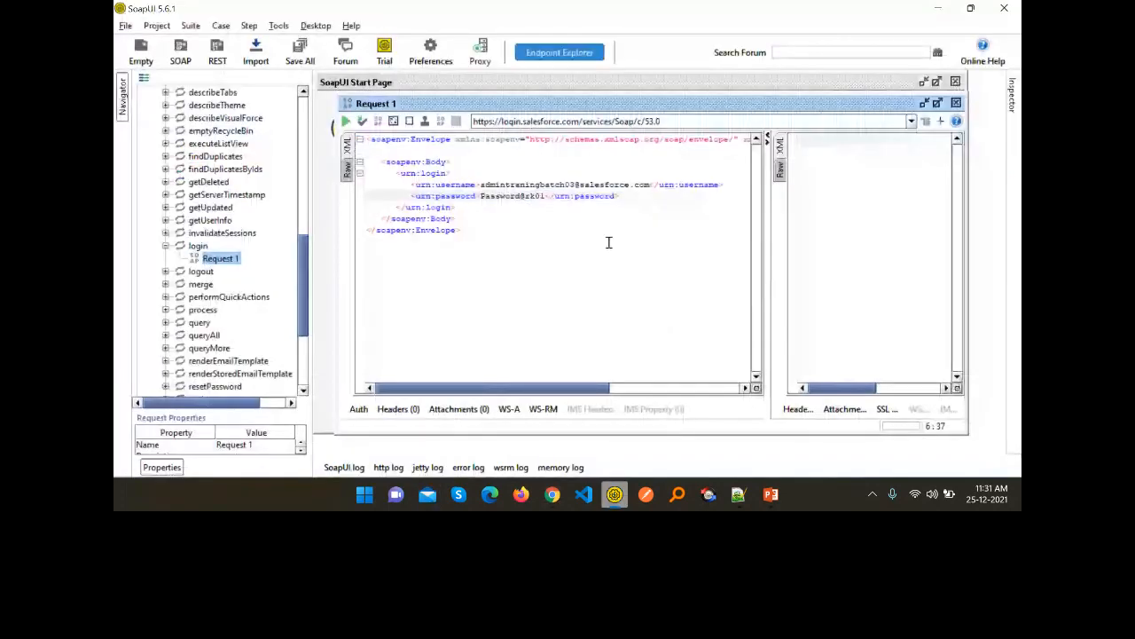
pyautogui.hotkey('ctrl', 'v')
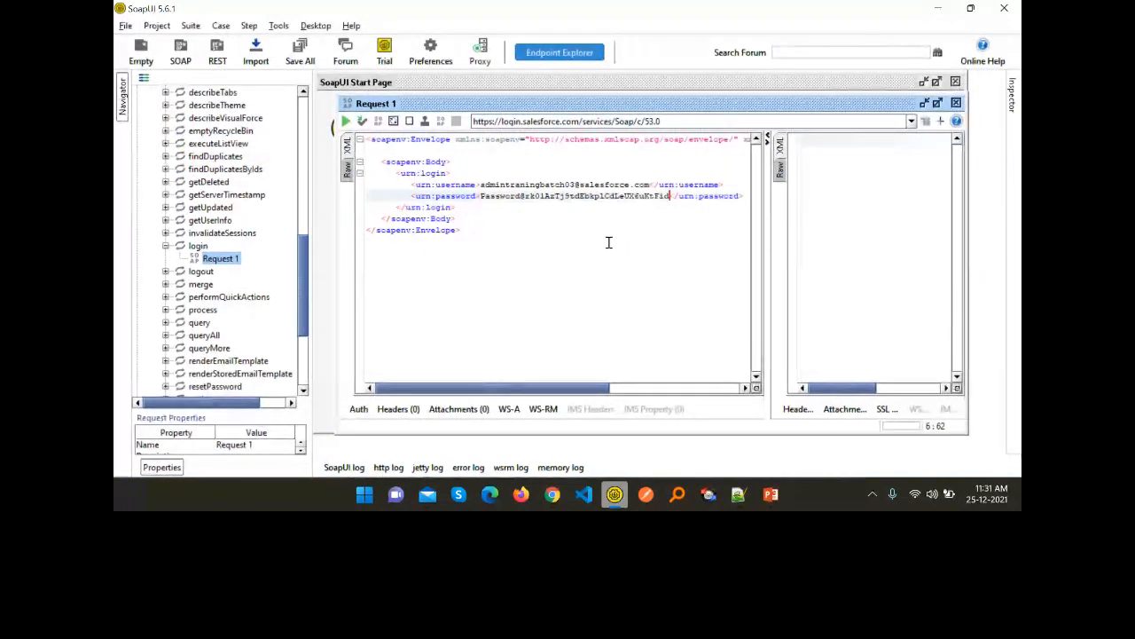
pyautogui.click(346, 121)
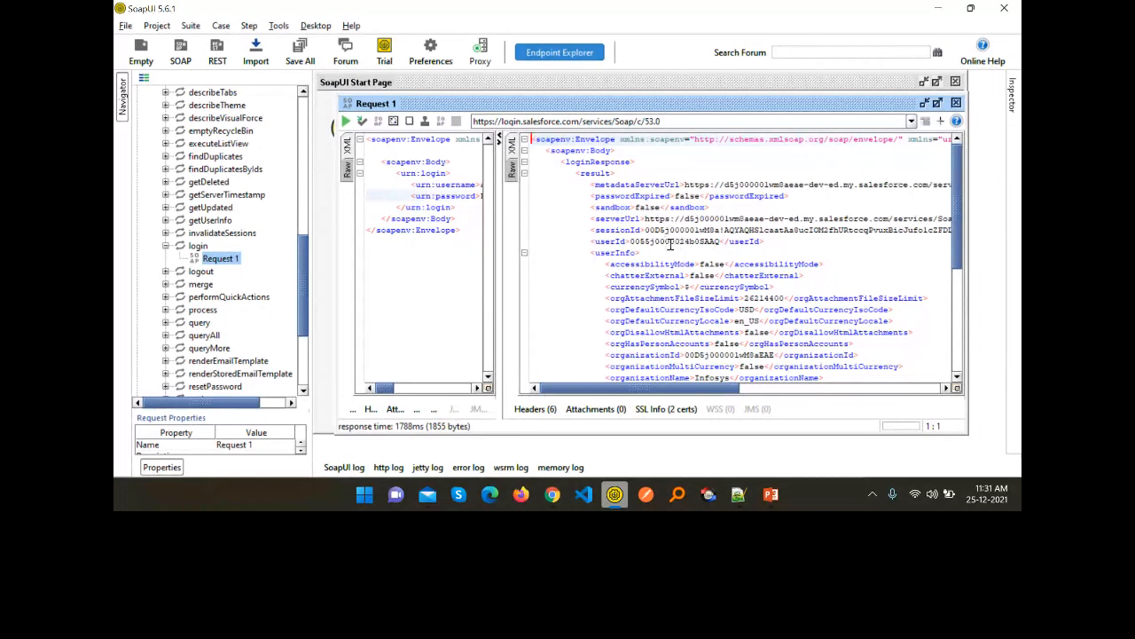
# Select the serverUrl value in the loginResponse
pyautogui.scroll(-1, 670, 246)
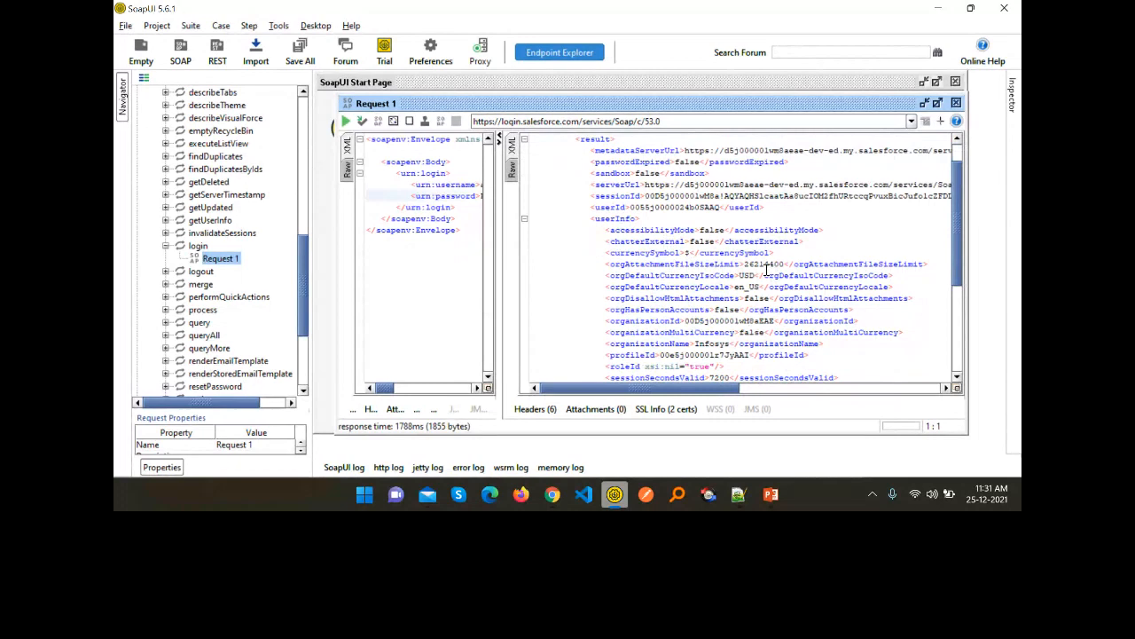
pyautogui.scroll(-3, 766, 271)
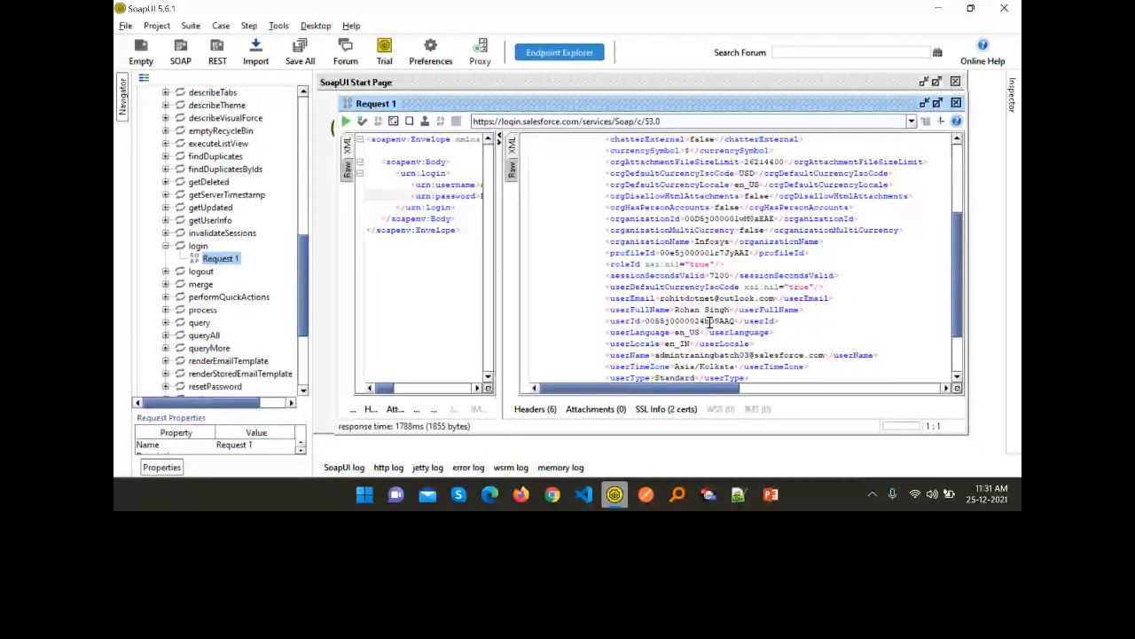
pyautogui.scroll(-1, 709, 322)
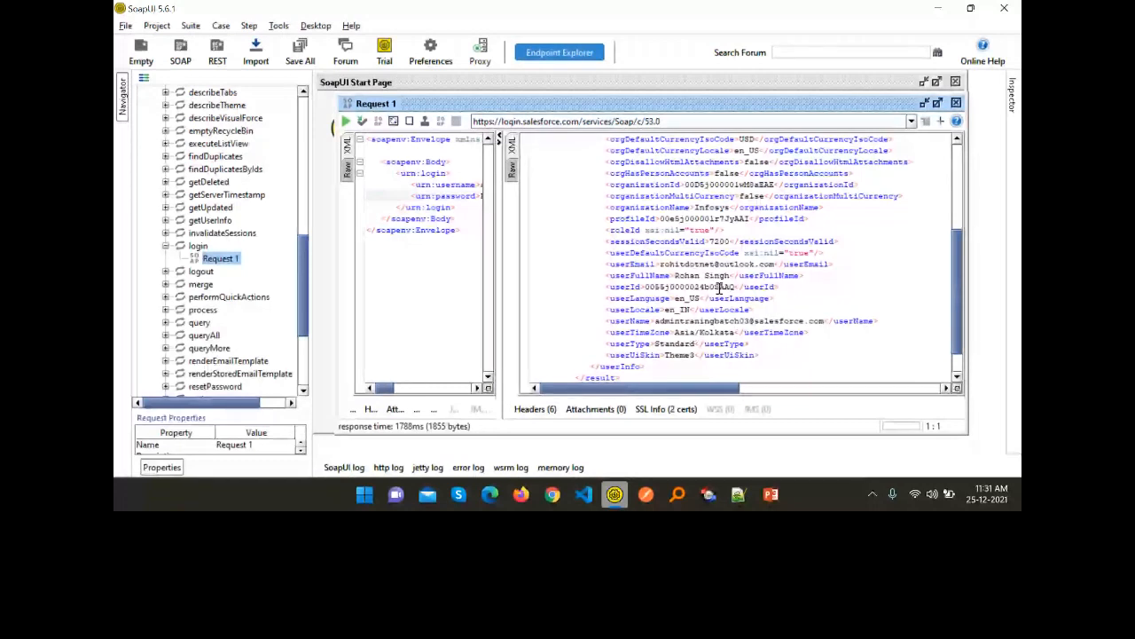
pyautogui.scroll(5, 721, 288)
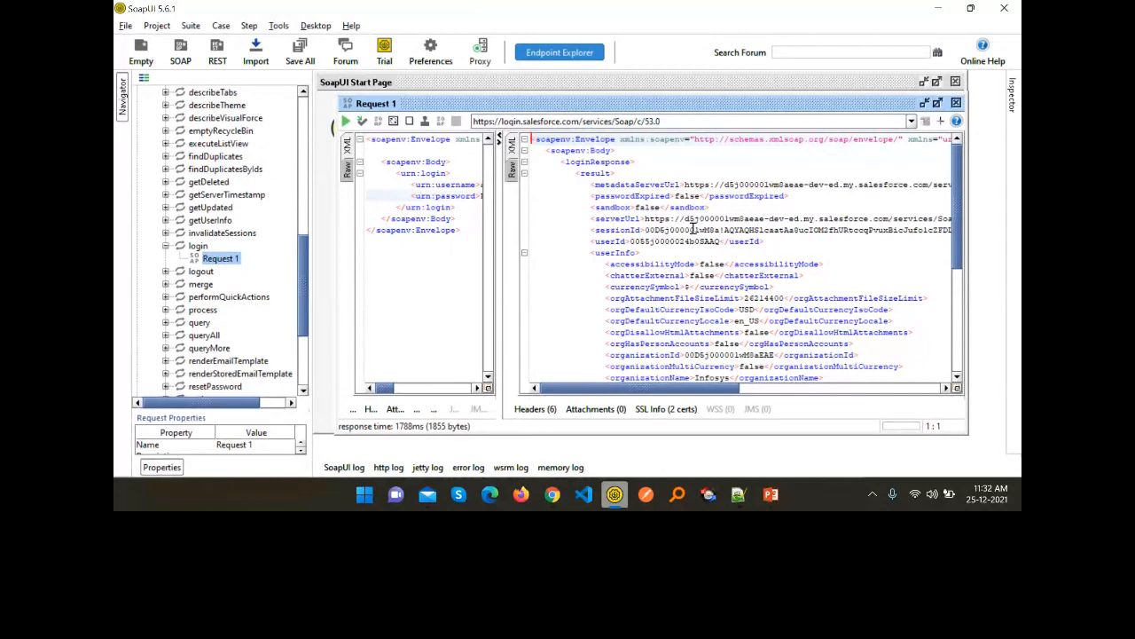
pyautogui.hscroll(2, 702, 390)
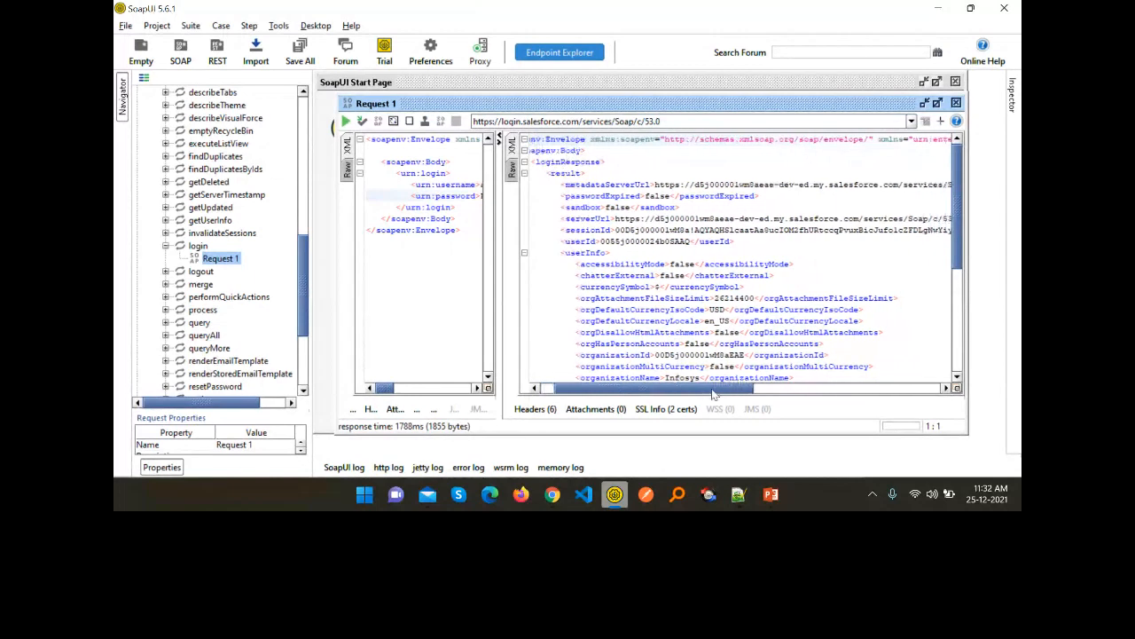
pyautogui.moveTo(611, 218); pyautogui.dragTo(741, 218)
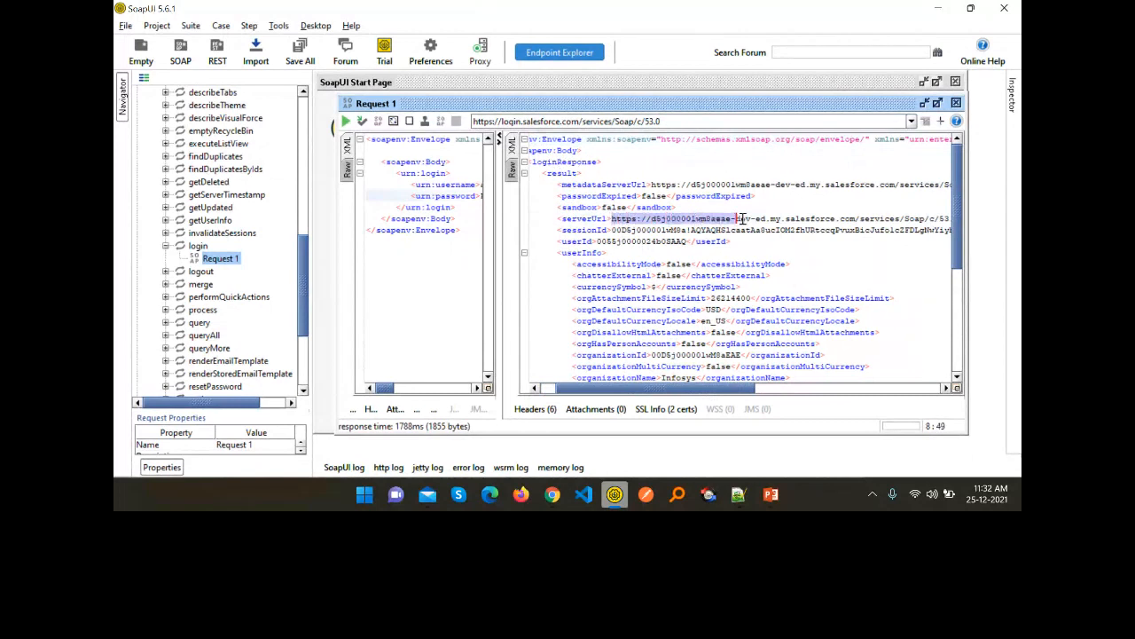
pyautogui.moveTo(741, 218); pyautogui.dragTo(947, 219)
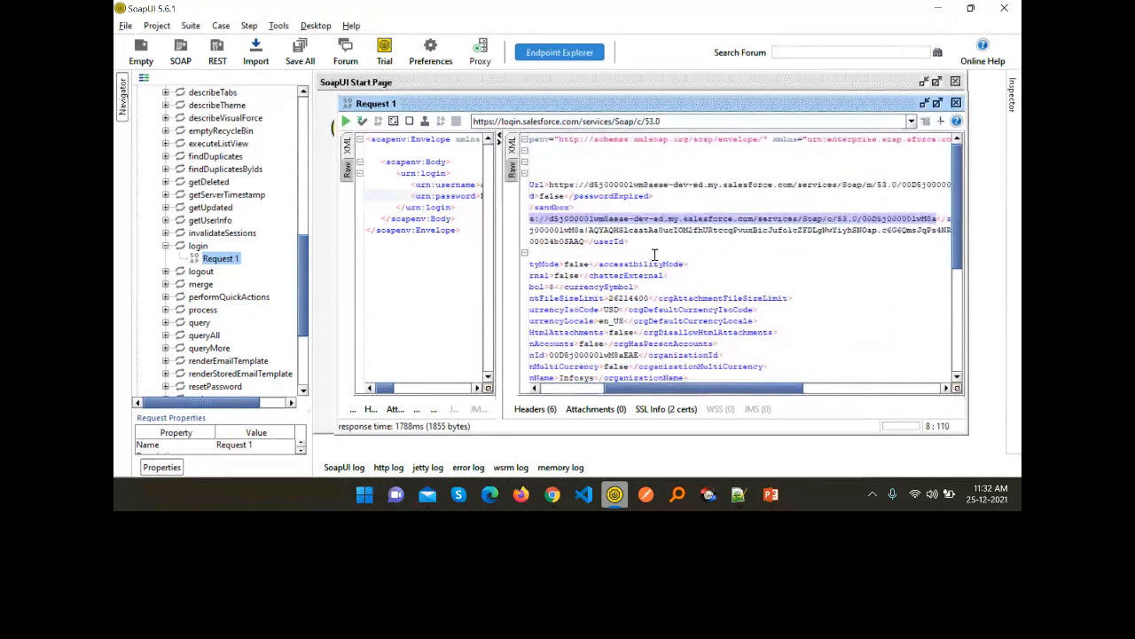
# Launch Notepad from Windows search and maximize its window
pyautogui.press('super+s')
pyautogui.write('note')
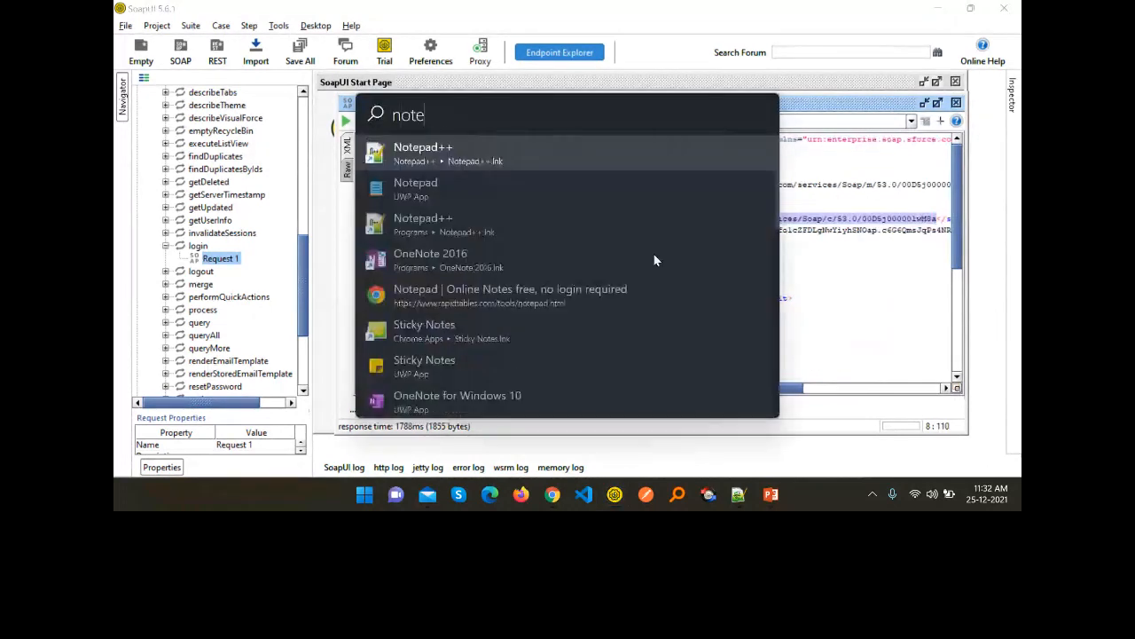
pyautogui.press('Down')
pyautogui.press('Return')
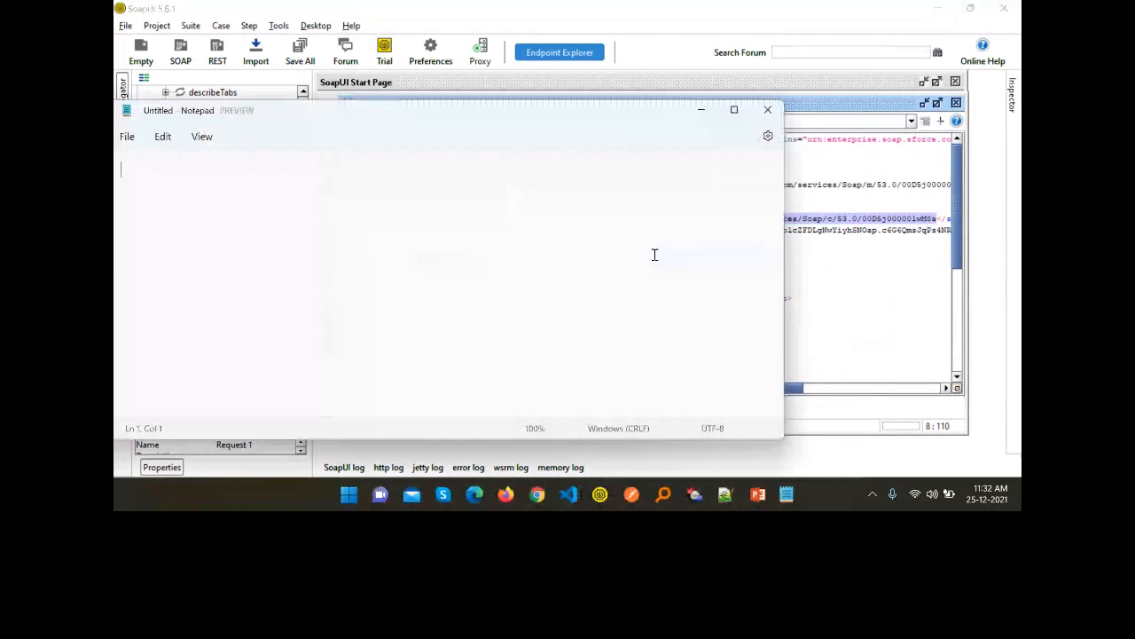
pyautogui.press('super+Up')
# Write a 'Server URL' label with the copied server address beneath it, then a 'Session Id' label
pyautogui.write('Se')
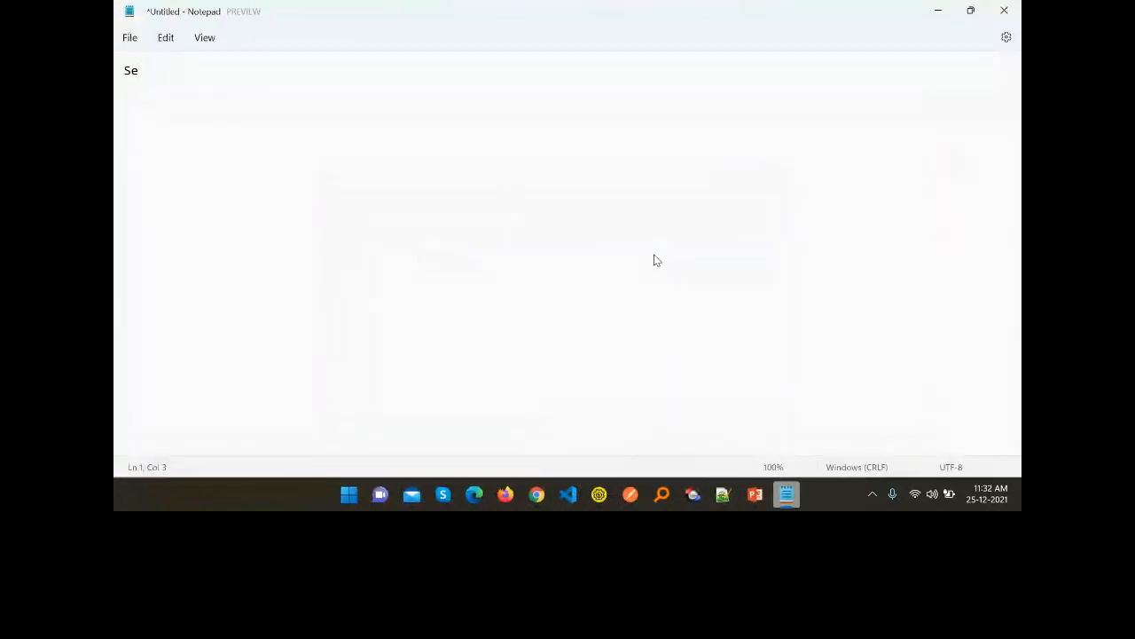
pyautogui.write('rver URL')
pyautogui.press('Return')
pyautogui.write('https://d5j000001wm8aeae-dev-ed.my.salesforce.com/services/Soap/c/53.0/00D5j000001wM8a')
pyautogui.press('Return')
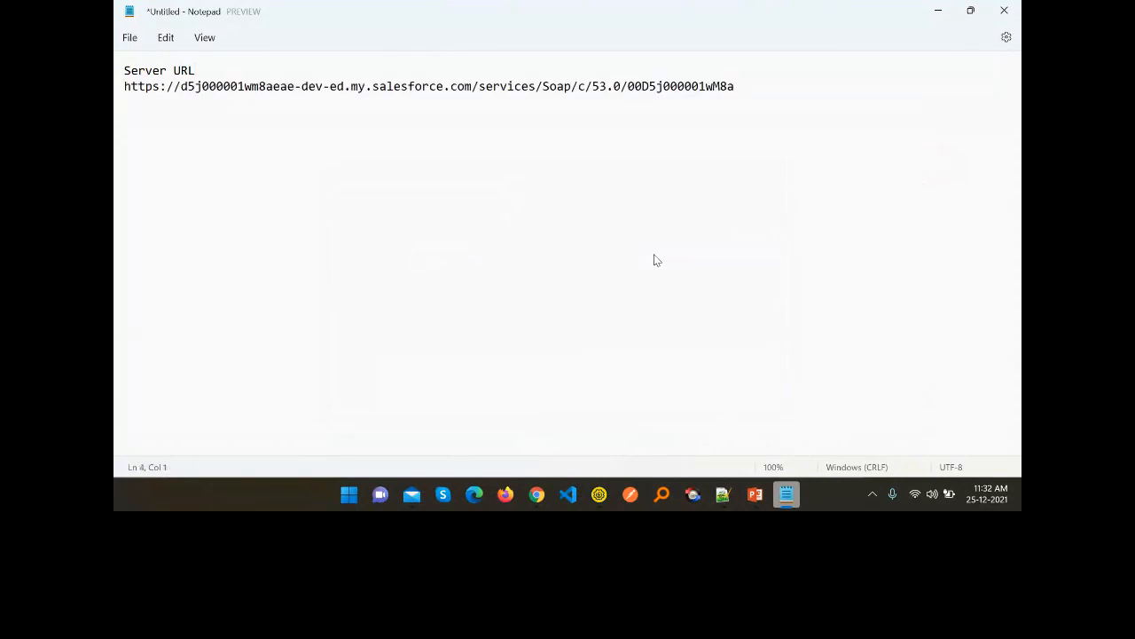
pyautogui.write('Session Id')
pyautogui.press('Return')
# Copy the sessionId value from SoapUI's login response into the note under 'Session Id'
pyautogui.hotkey('alt', 'Tab')
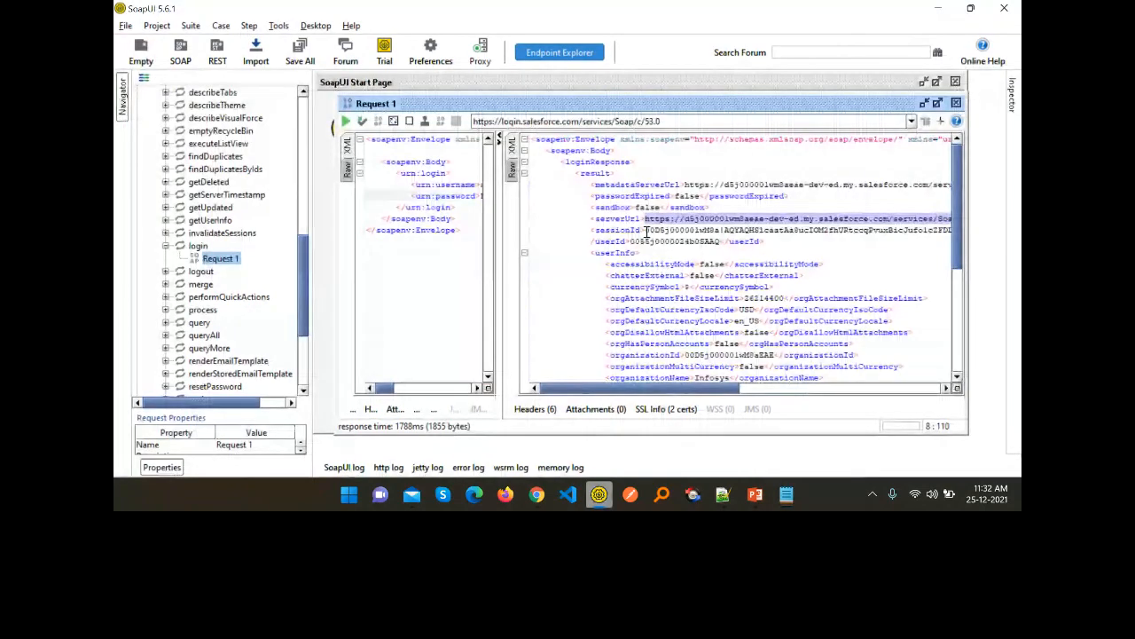
pyautogui.moveTo(646, 230); pyautogui.dragTo(891, 231)
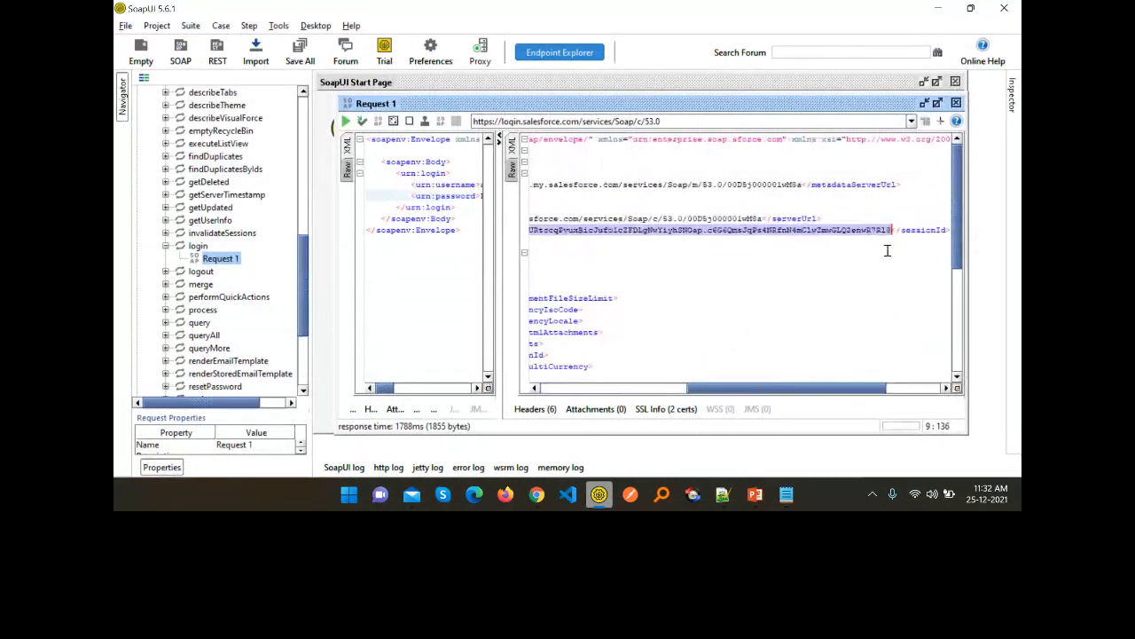
pyautogui.hotkey('ctrl', 'c')
pyautogui.hotkey('alt', 'Tab')
pyautogui.hotkey('ctrl', 'v')
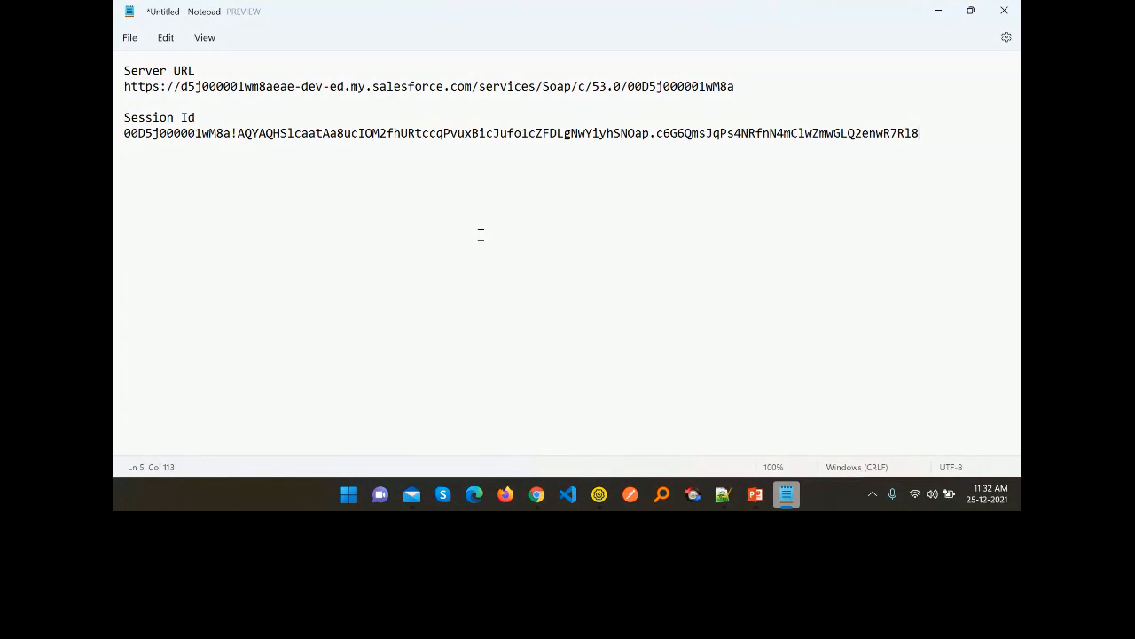
pyautogui.hotkey('alt', 'Tab')
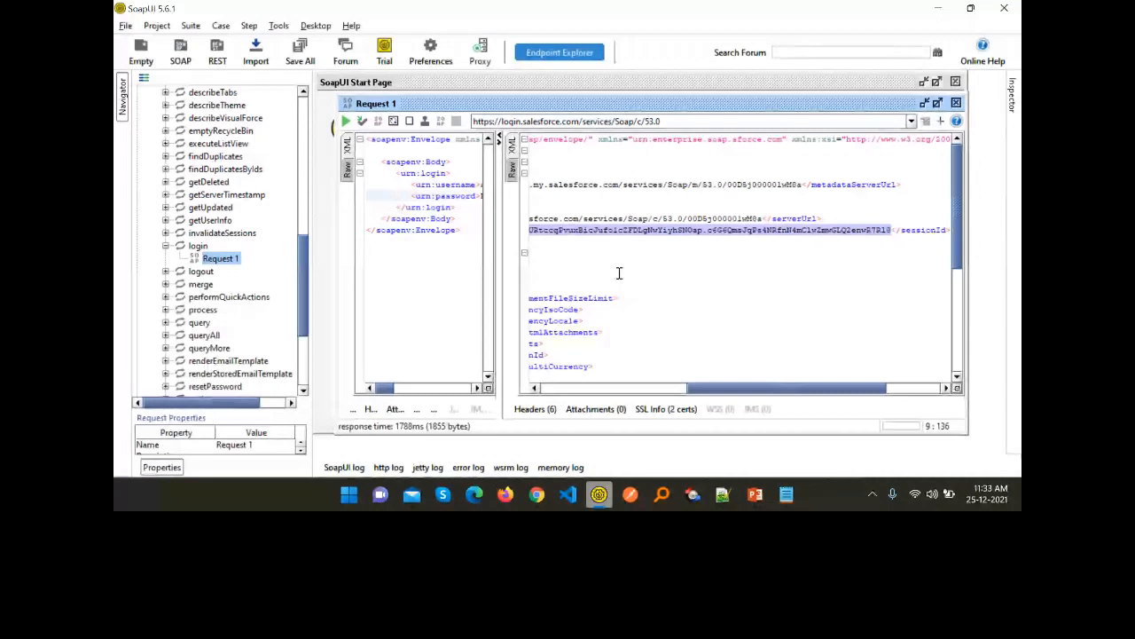
# Open Request 1 under the create operation in the SoapUI navigator
pyautogui.moveTo(302, 241); pyautogui.dragTo(319, 127)
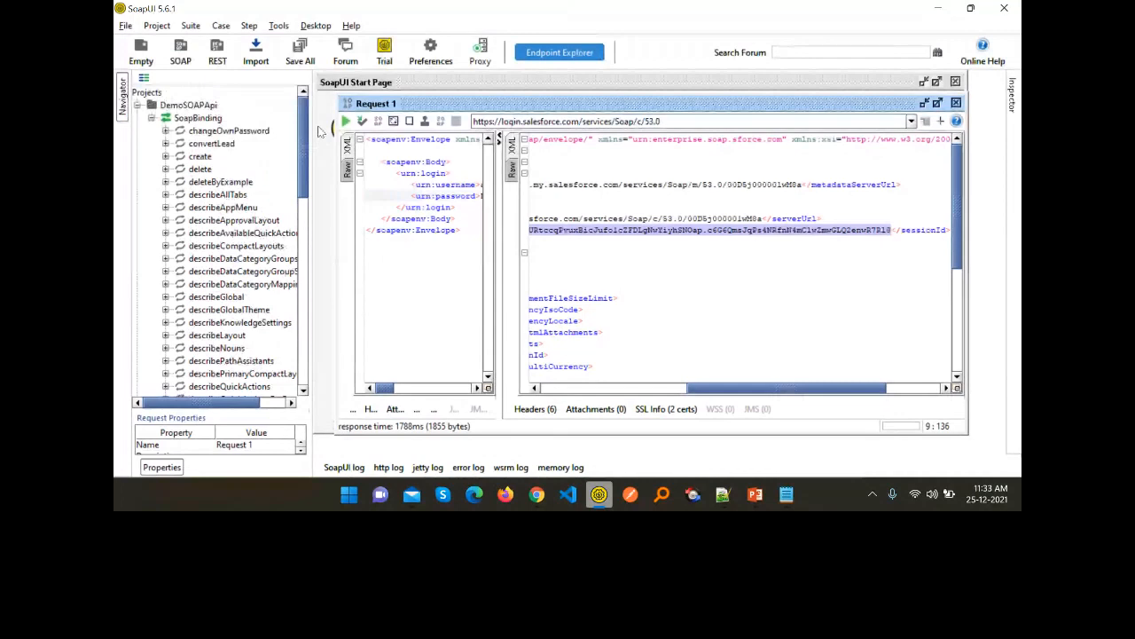
pyautogui.doubleClick(201, 156)
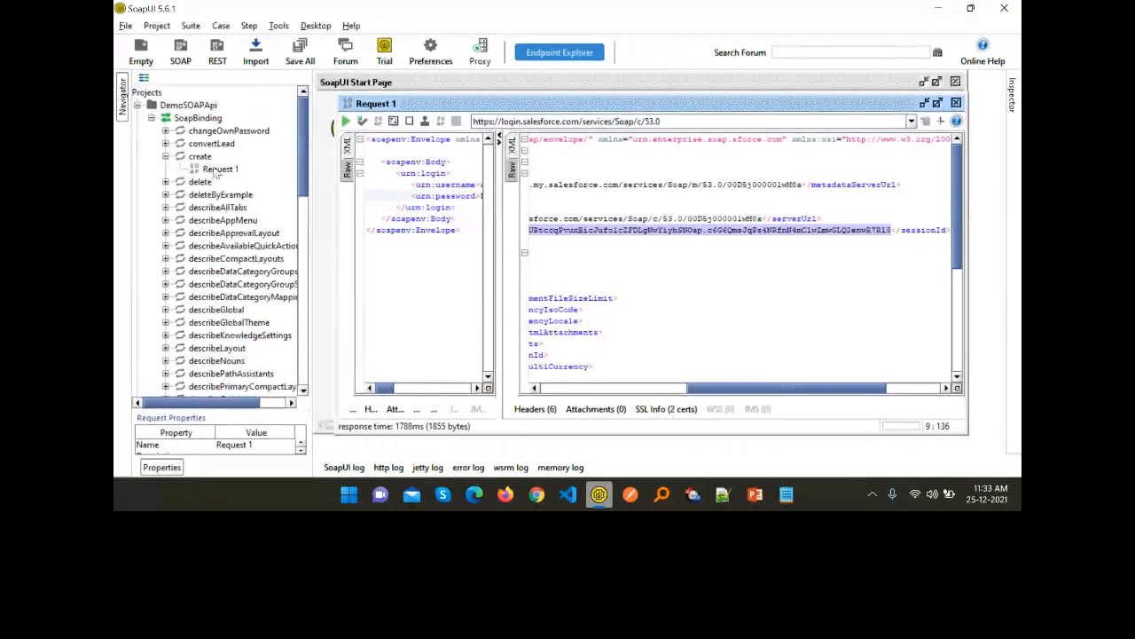
pyautogui.doubleClick(217, 169)
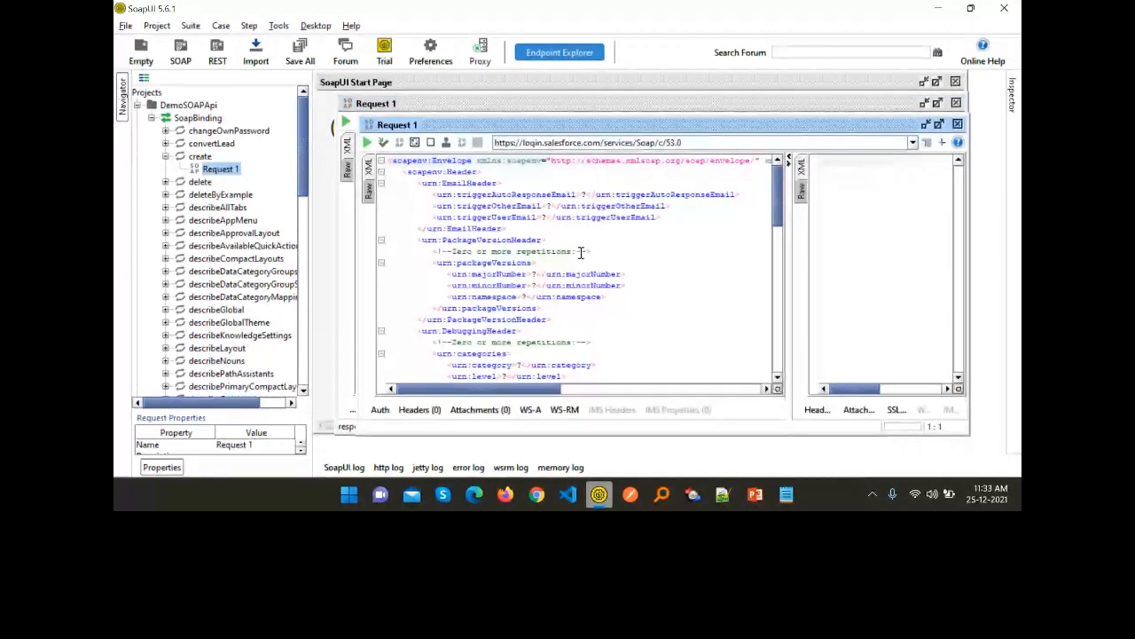
# Clear Request 1's old login endpoint and take the saved server URL from the note for it
pyautogui.moveTo(683, 143); pyautogui.dragTo(493, 146)
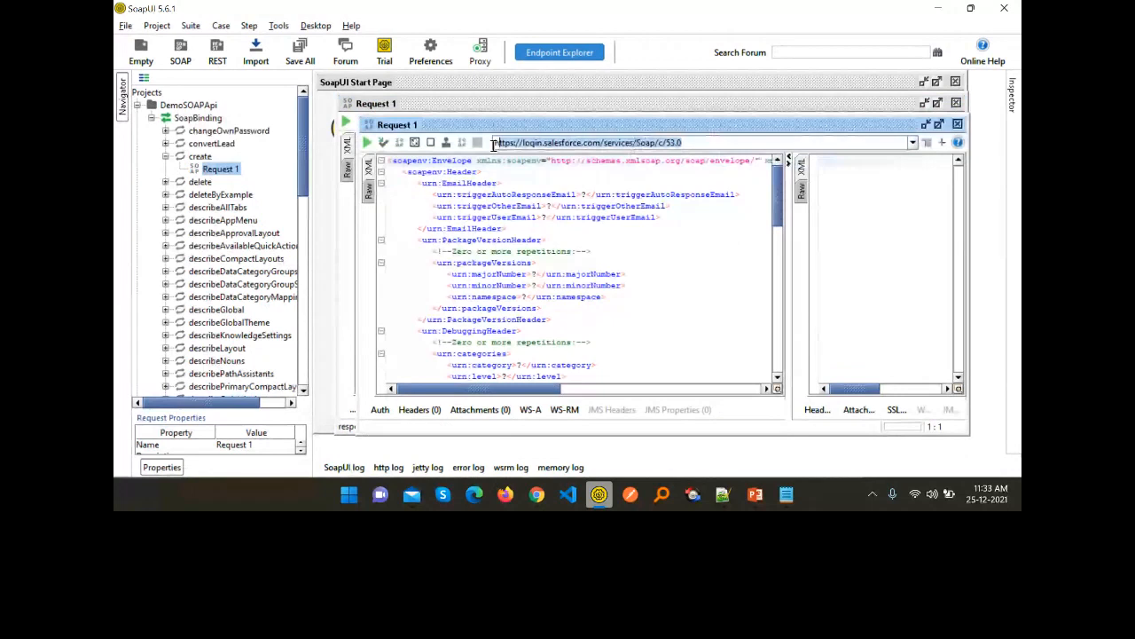
pyautogui.press('BackSpace')
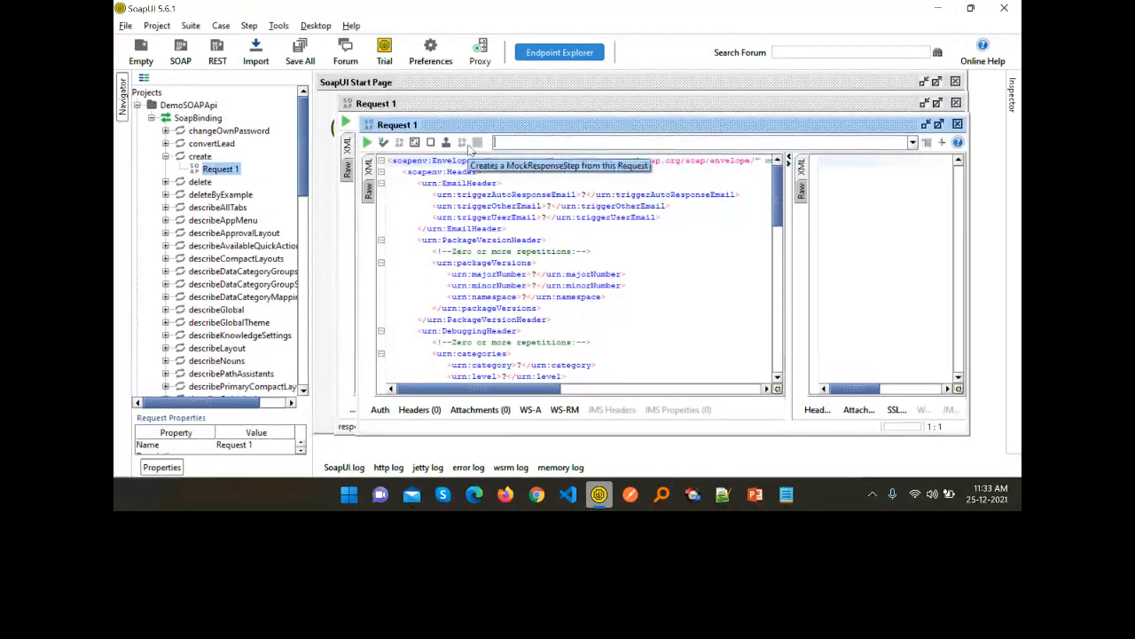
pyautogui.hotkey('alt', 'Tab')
pyautogui.moveTo(735, 86); pyautogui.dragTo(122, 89)
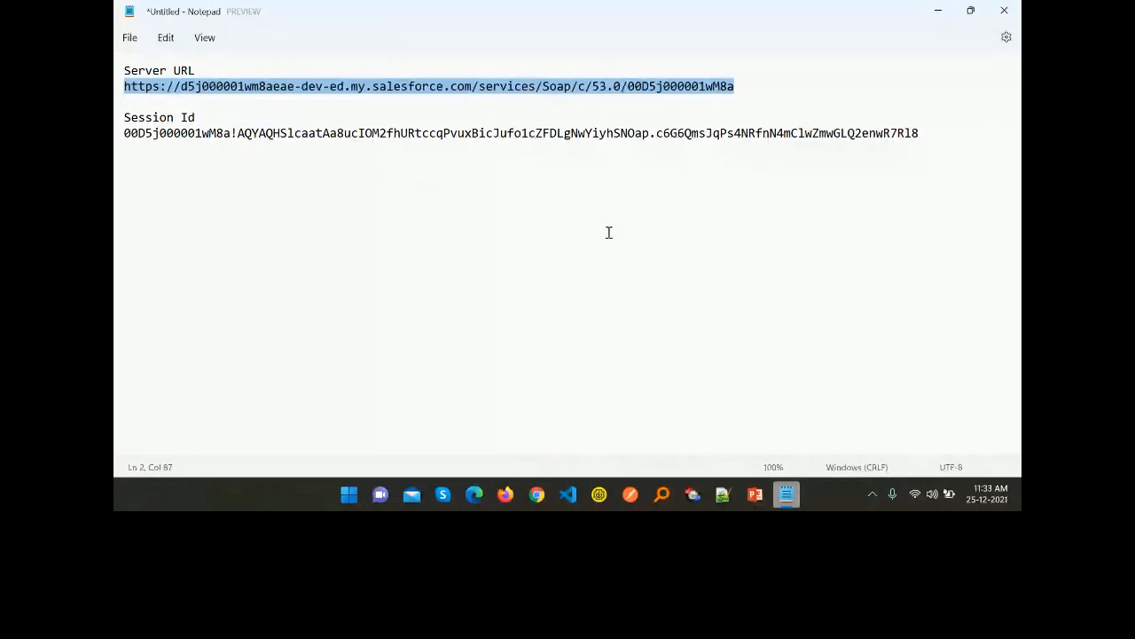
pyautogui.hotkey('alt', 'Tab')
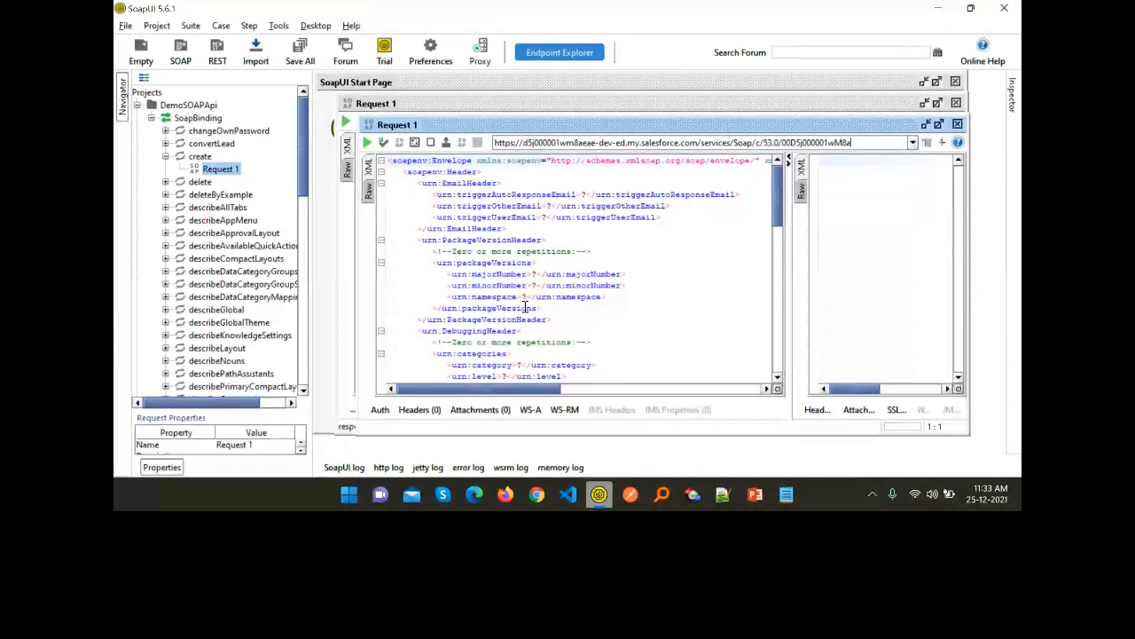
# Delete the header elements from EmailHeader through AssignmentRuleHeader, leaving only SessionHeader
pyautogui.click(418, 183)
pyautogui.moveTo(418, 184); pyautogui.dragTo(572, 394)
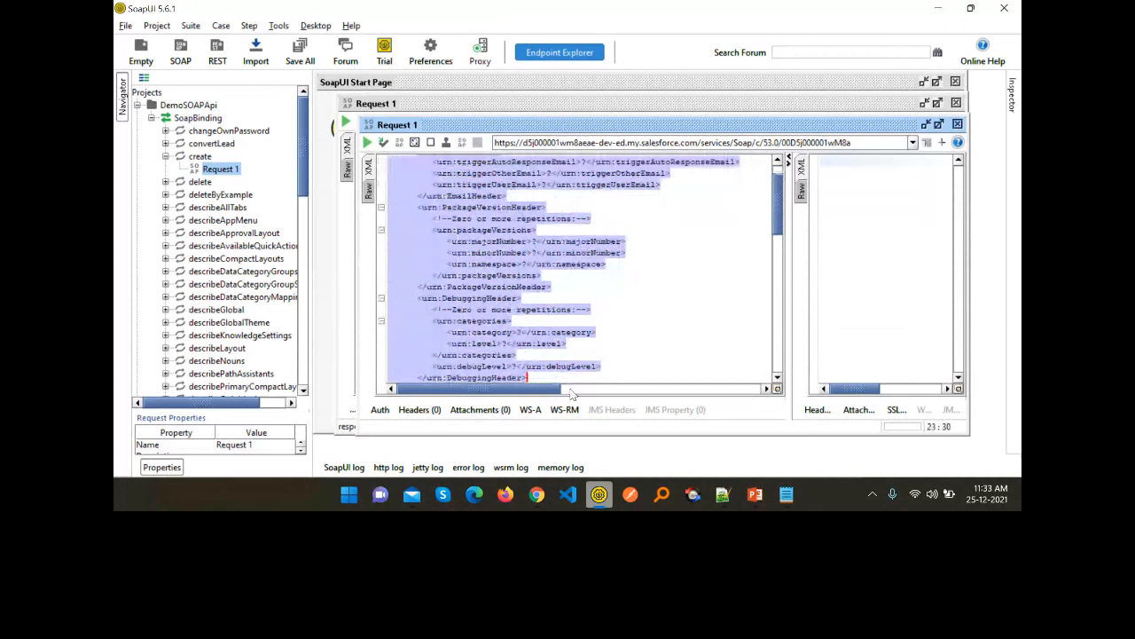
pyautogui.moveTo(572, 394); pyautogui.dragTo(580, 286)
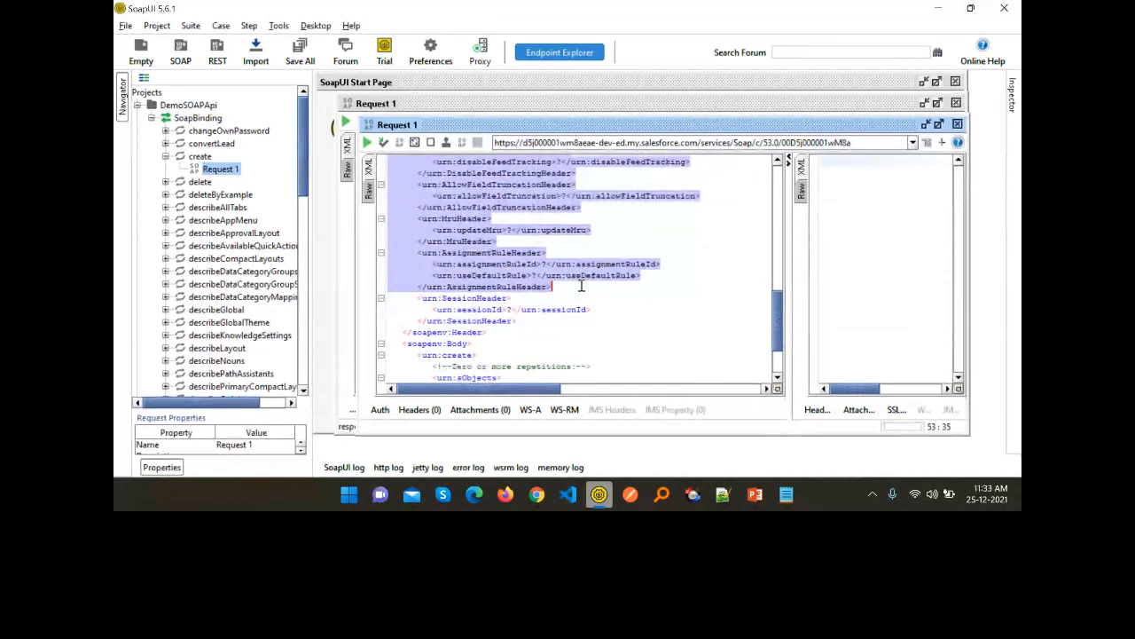
pyautogui.press('Delete')
pyautogui.press('BackSpace')
pyautogui.press('BackSpace')
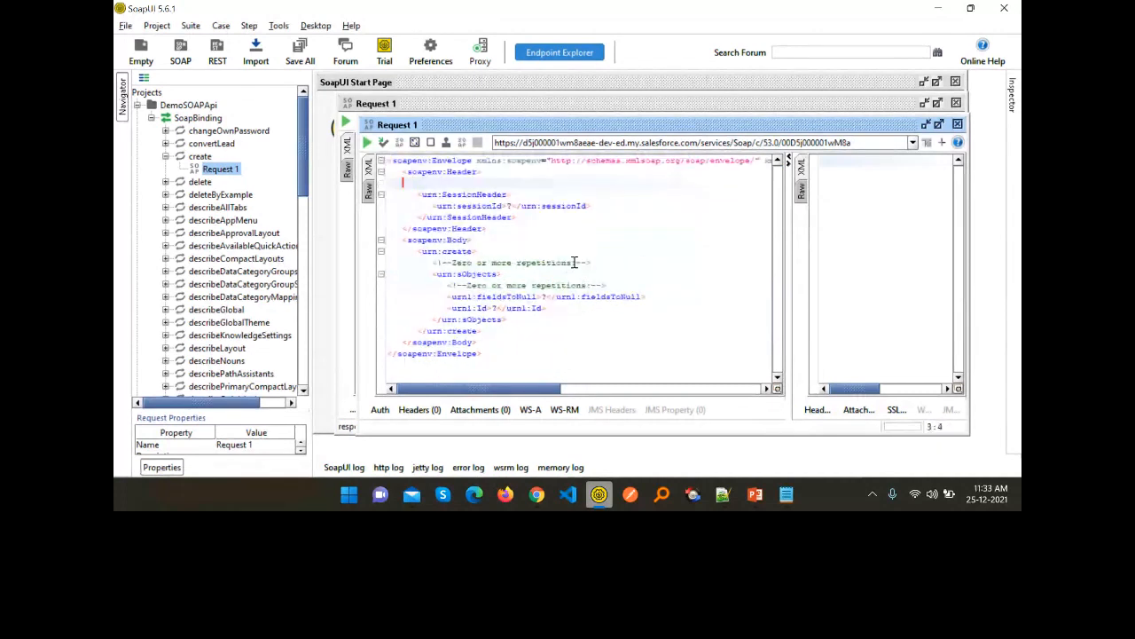
pyautogui.click(568, 229)
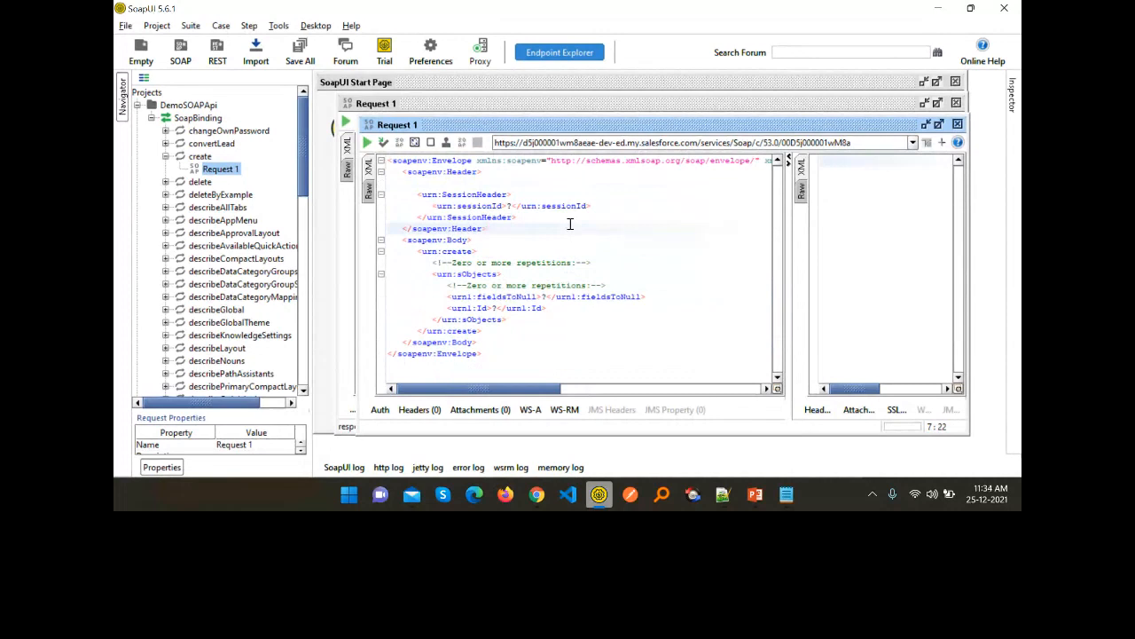
# Replace the sessionId '?' placeholder with the session Id saved in the Notepad note
pyautogui.click(513, 206)
pyautogui.press('BackSpace')
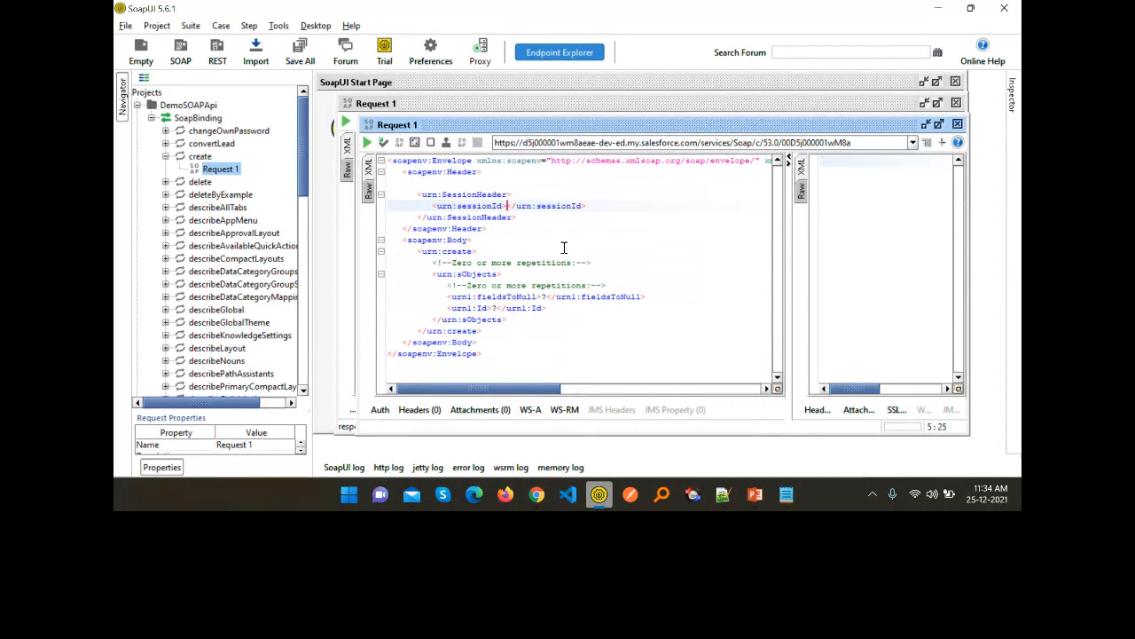
pyautogui.hotkey('alt', 'Tab')
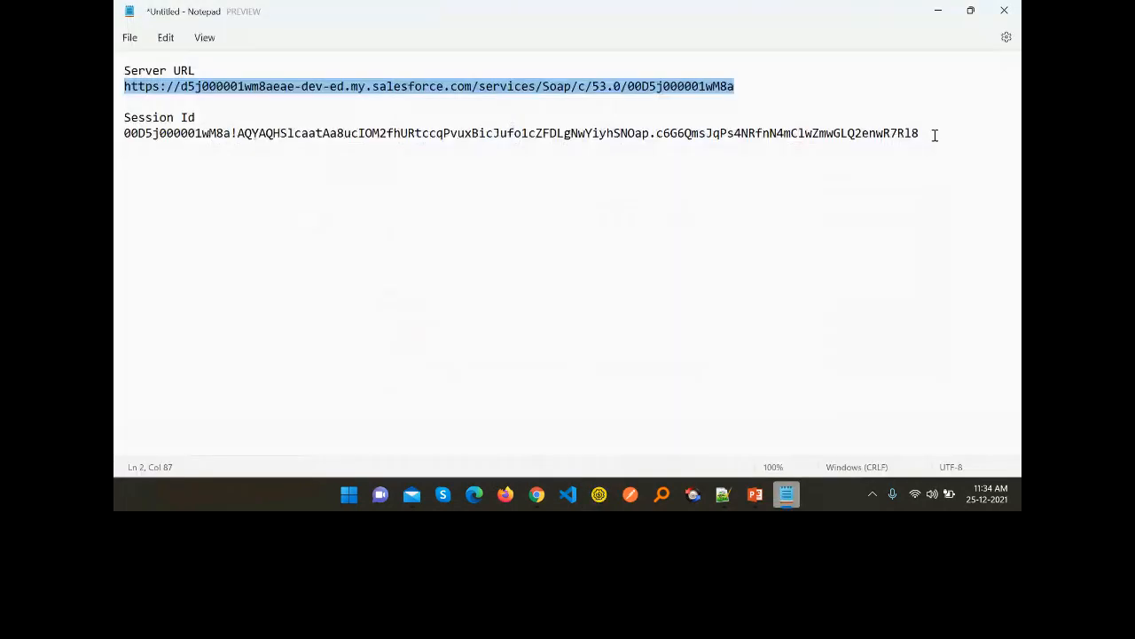
pyautogui.tripleClick(935, 135)
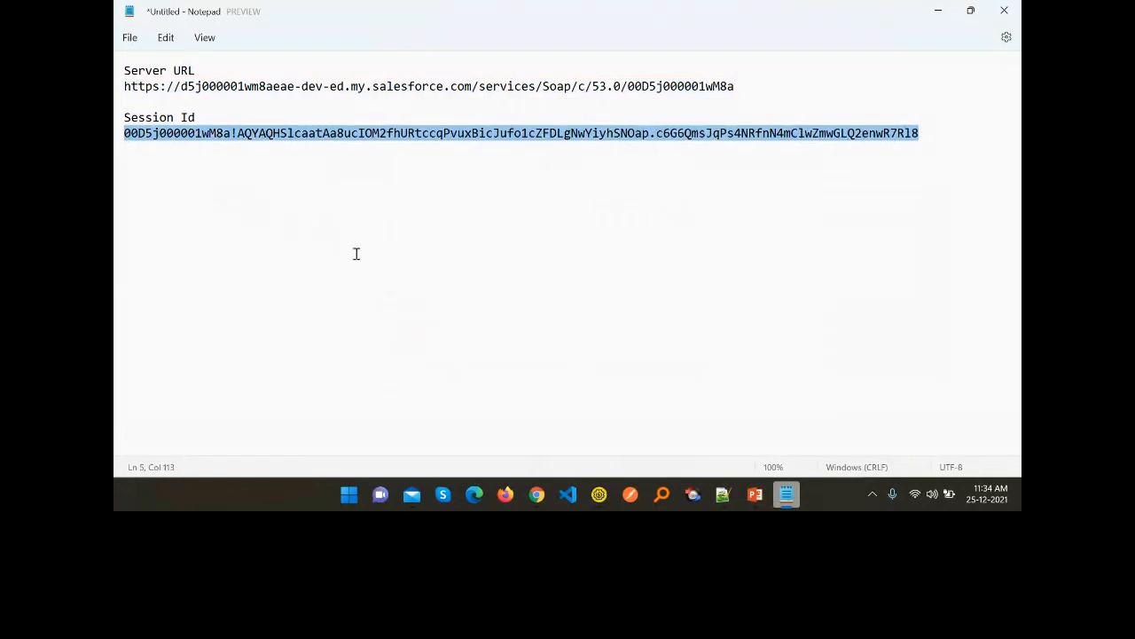
pyautogui.hotkey('alt', 'Tab')
pyautogui.hotkey('ctrl', 'v')
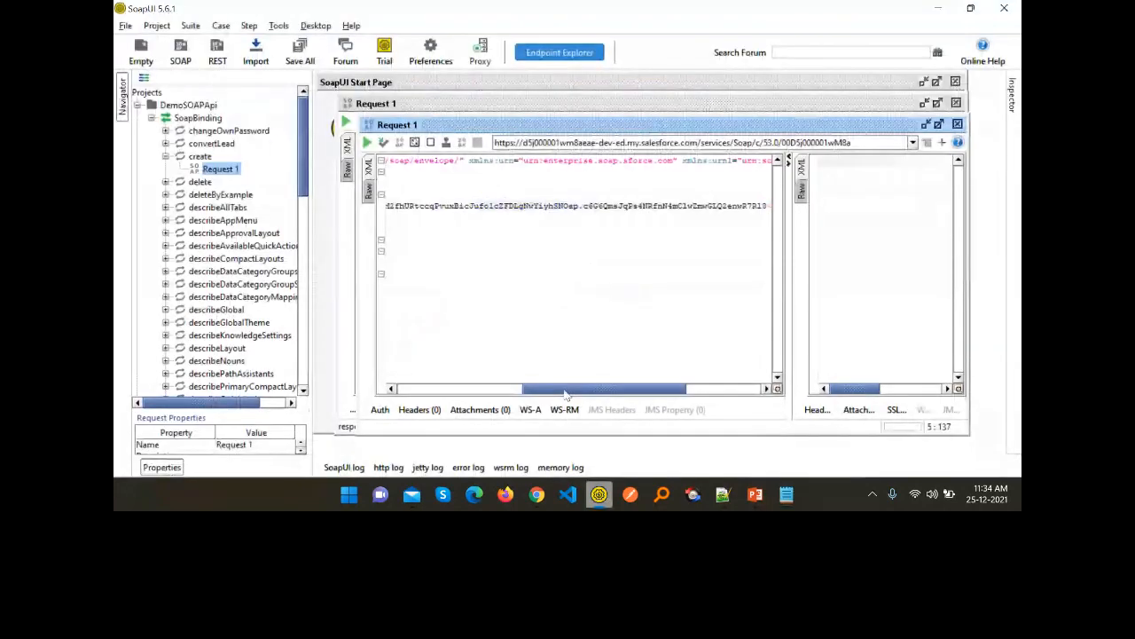
pyautogui.moveTo(564, 388); pyautogui.dragTo(438, 388)
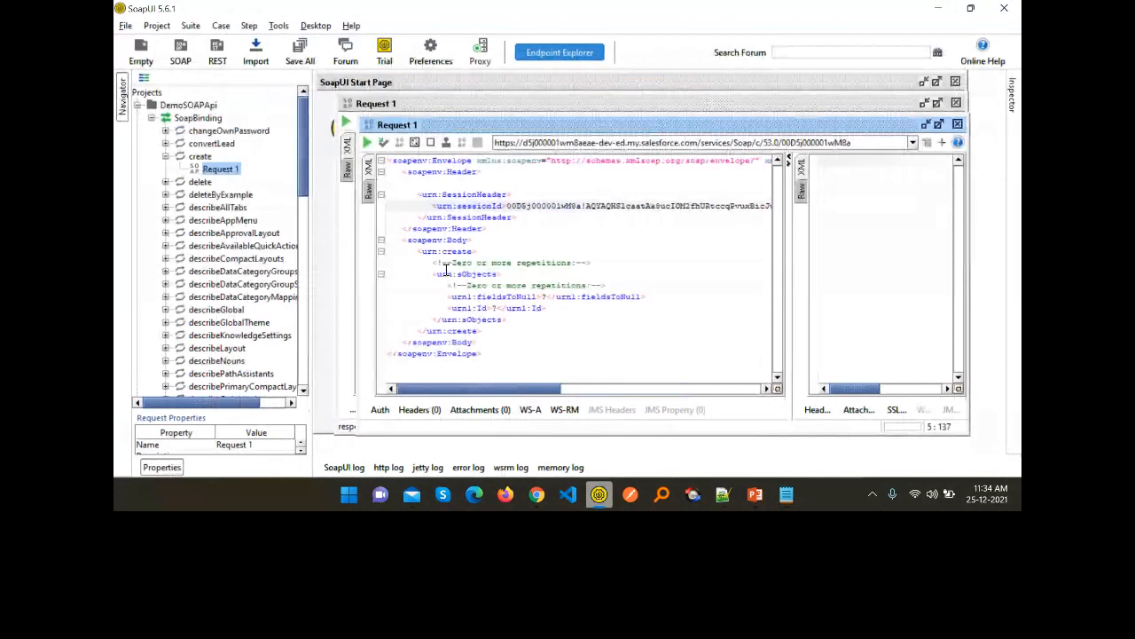
pyautogui.hotkey('alt', 'Tab')
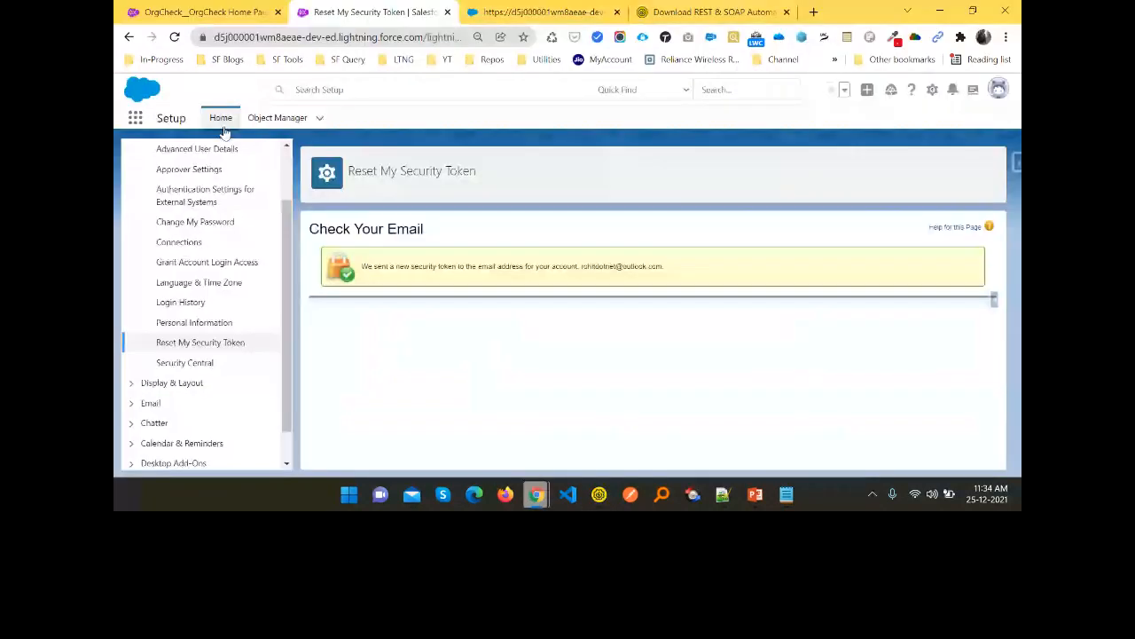
# Leave Setup for the Salesforce Accounts page, dismissing the New Account dialog
pyautogui.click(169, 167)
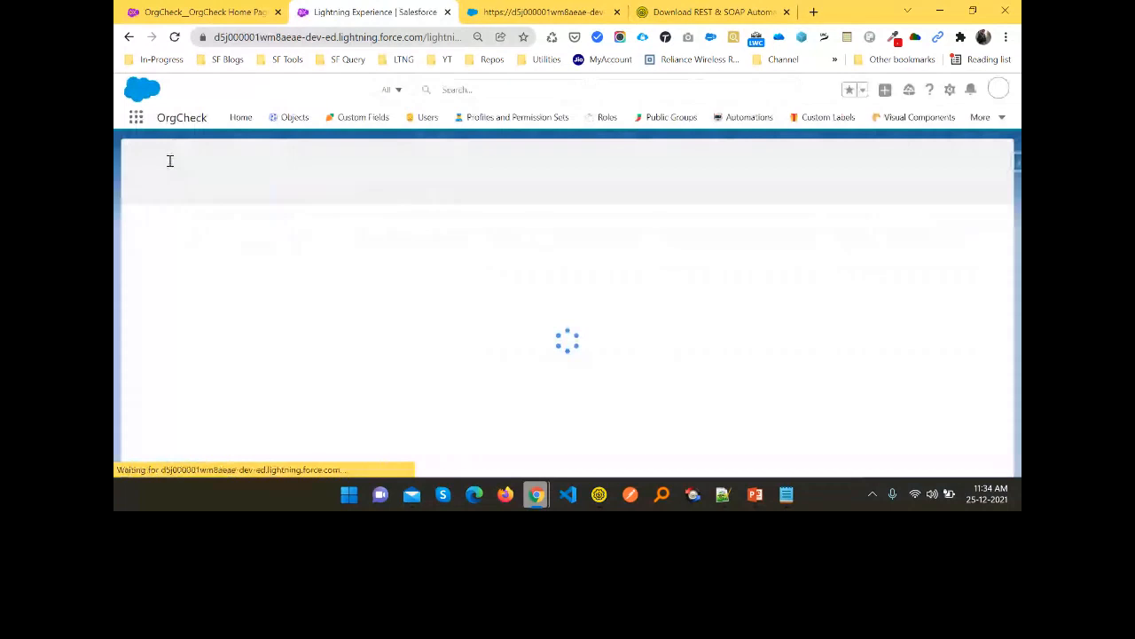
pyautogui.click(940, 163)
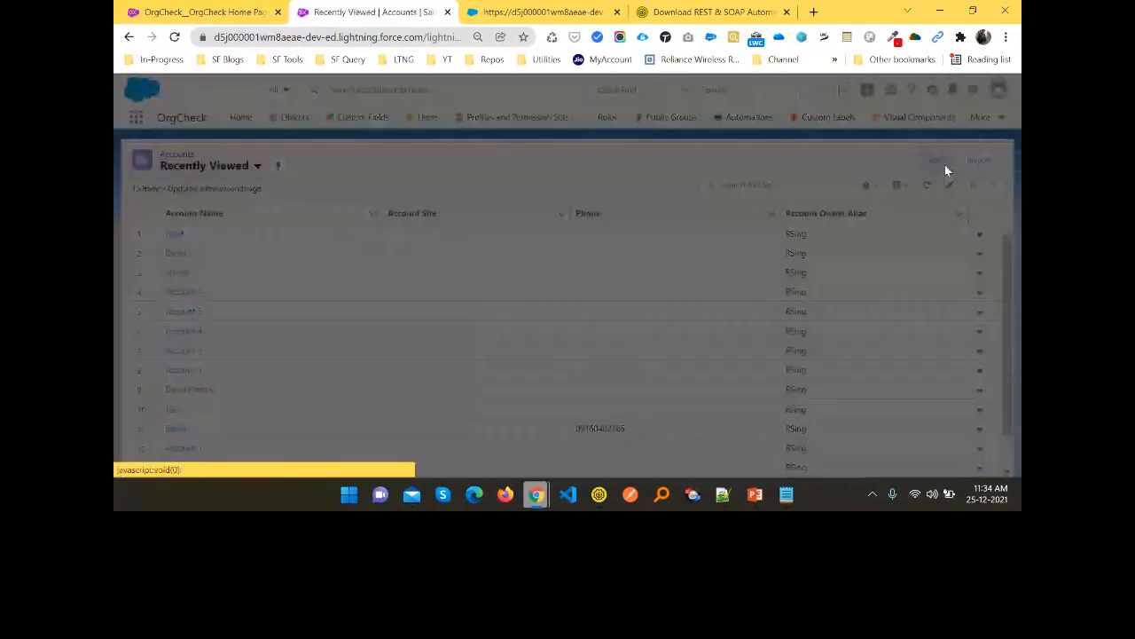
pyautogui.click(831, 177)
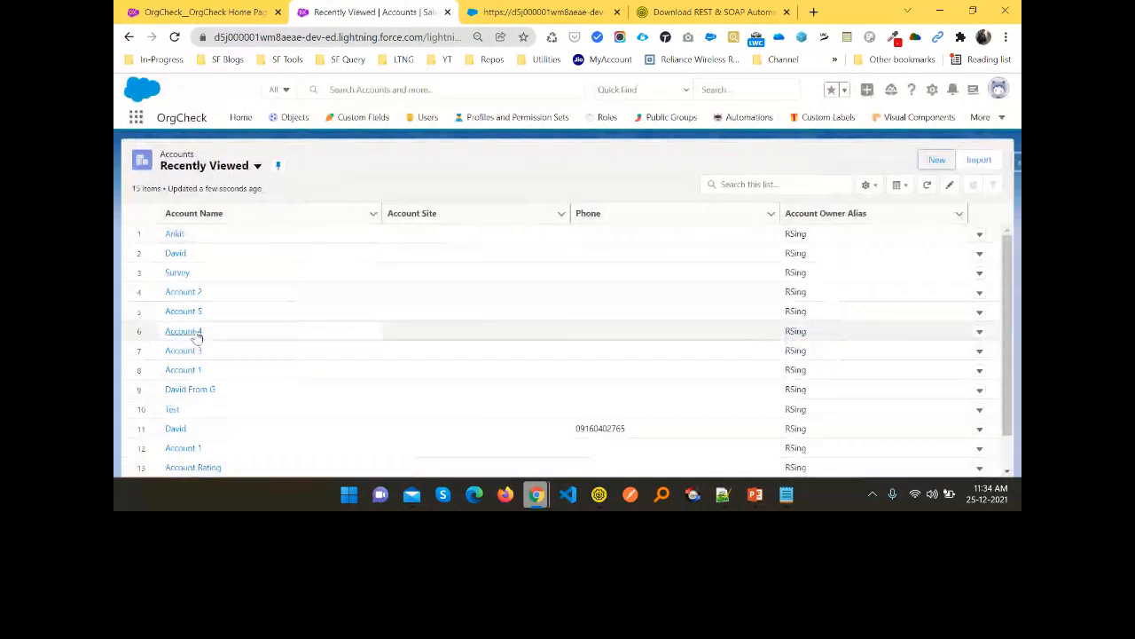
pyautogui.scroll(-2, 182, 266)
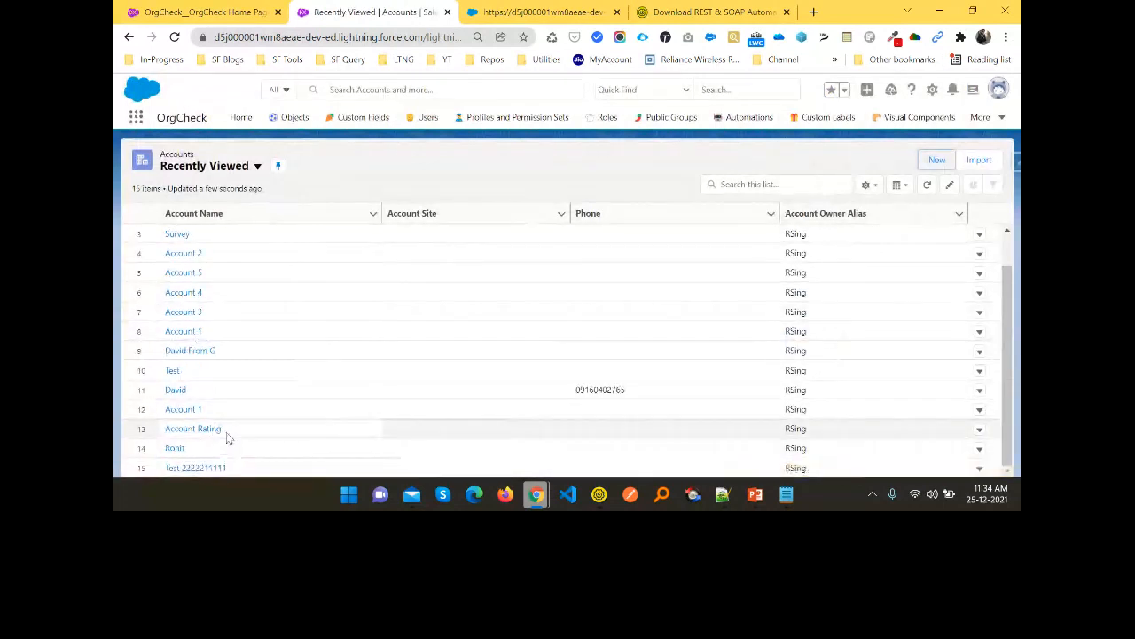
pyautogui.scroll(1, 233, 424)
pyautogui.scroll(-1, 219, 323)
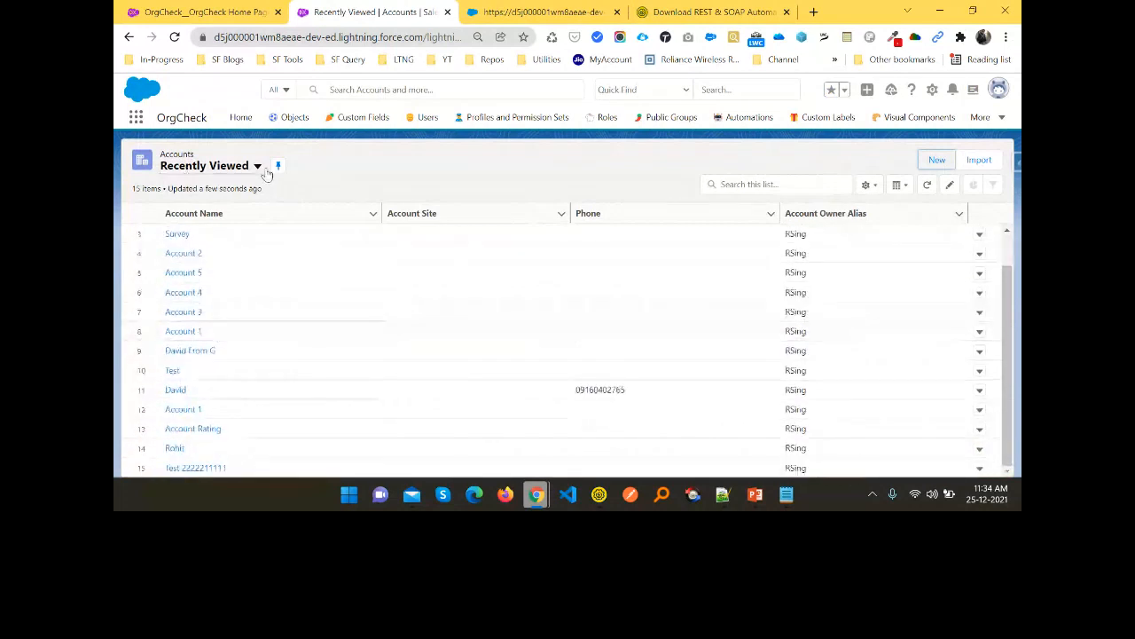
# Switch the accounts list to the All Accounts view and scroll through the org's accounts
pyautogui.click(257, 166)
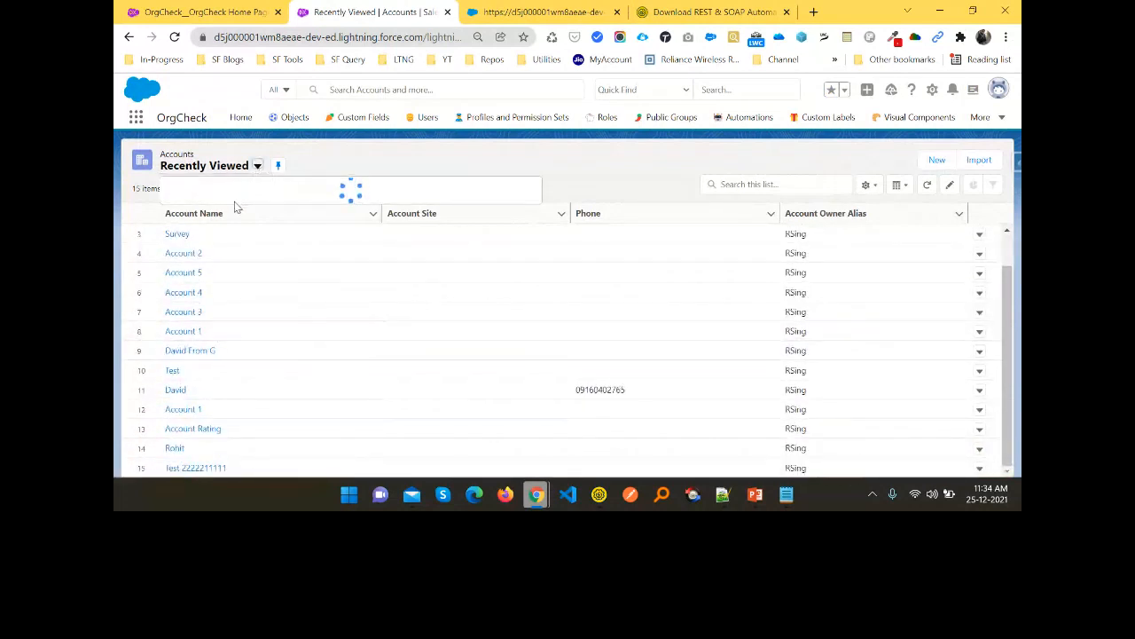
pyautogui.click(206, 213)
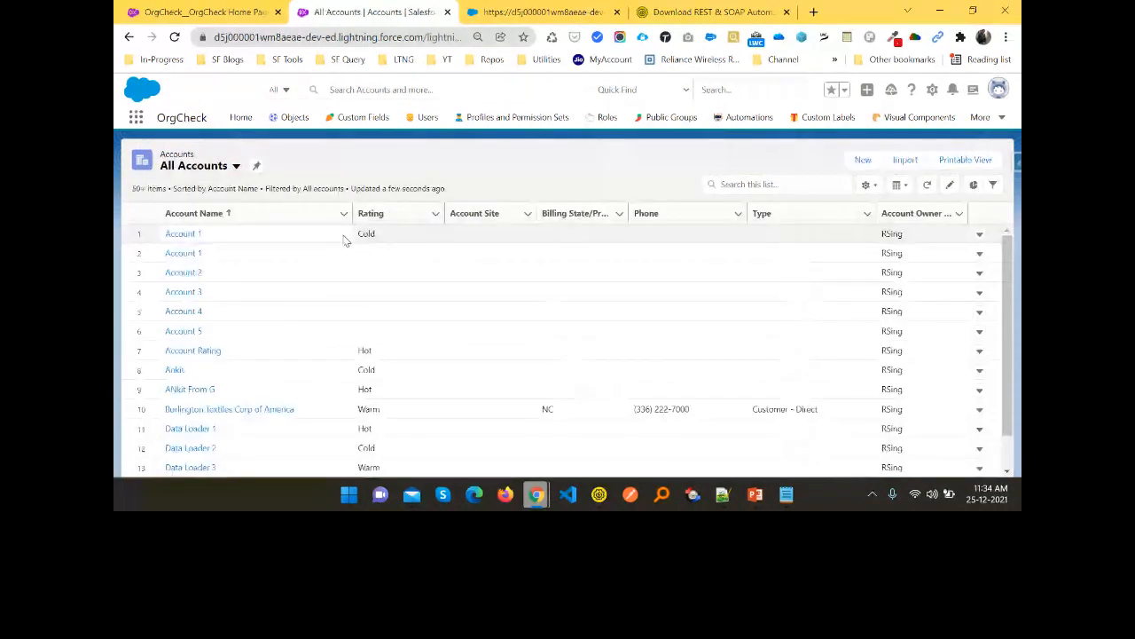
pyautogui.scroll(-10, 213, 382)
pyautogui.scroll(2, 217, 360)
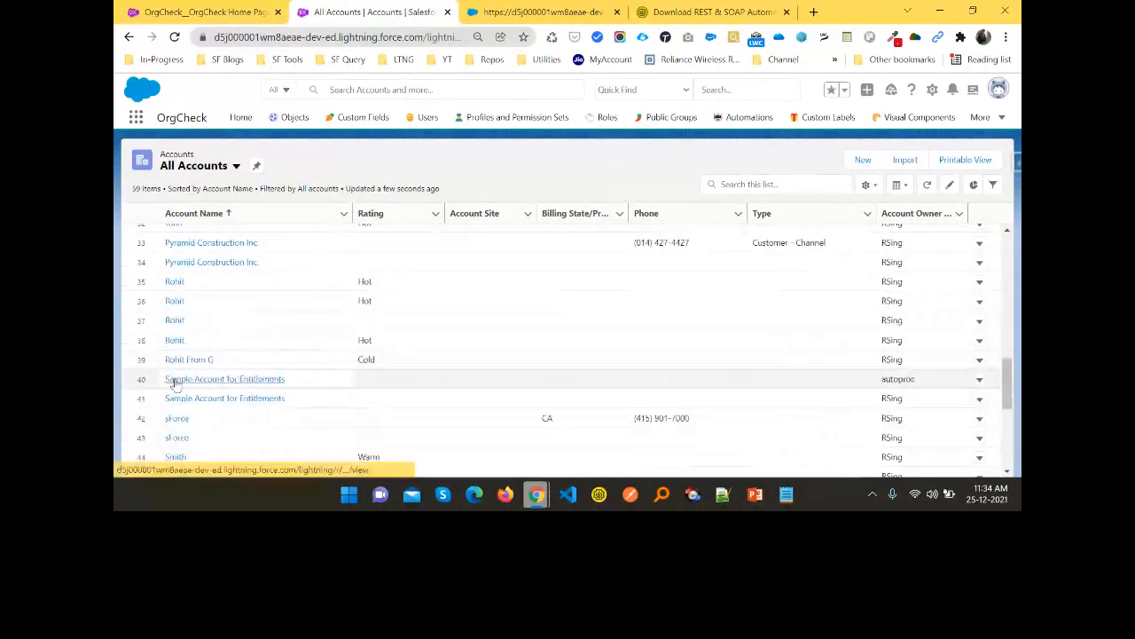
pyautogui.scroll(-1, 183, 405)
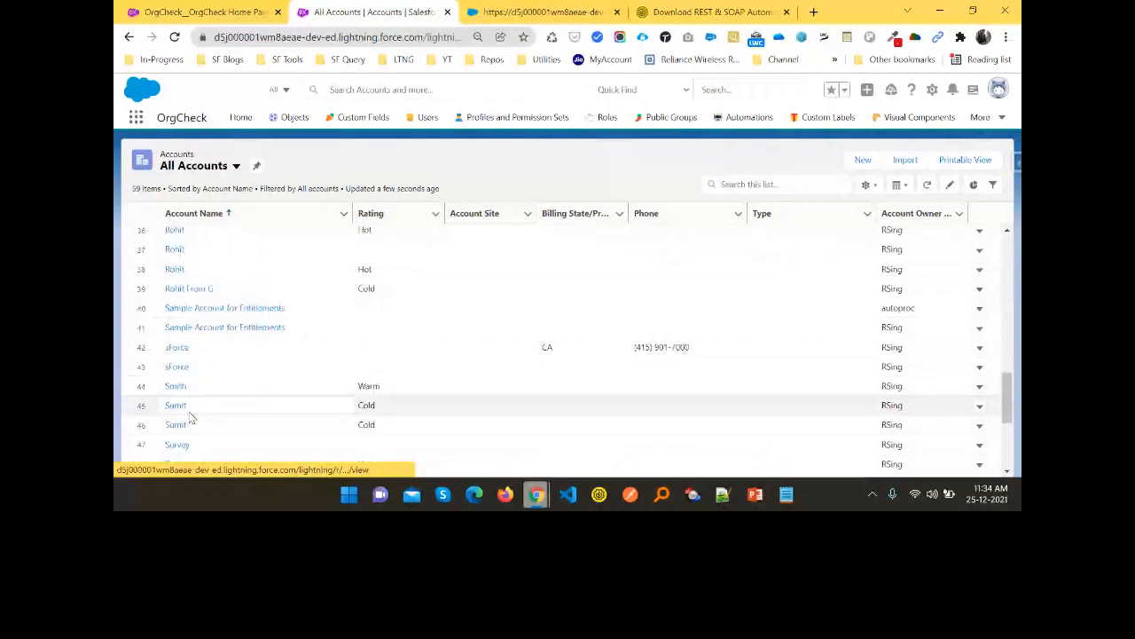
pyautogui.scroll(-1, 243, 355)
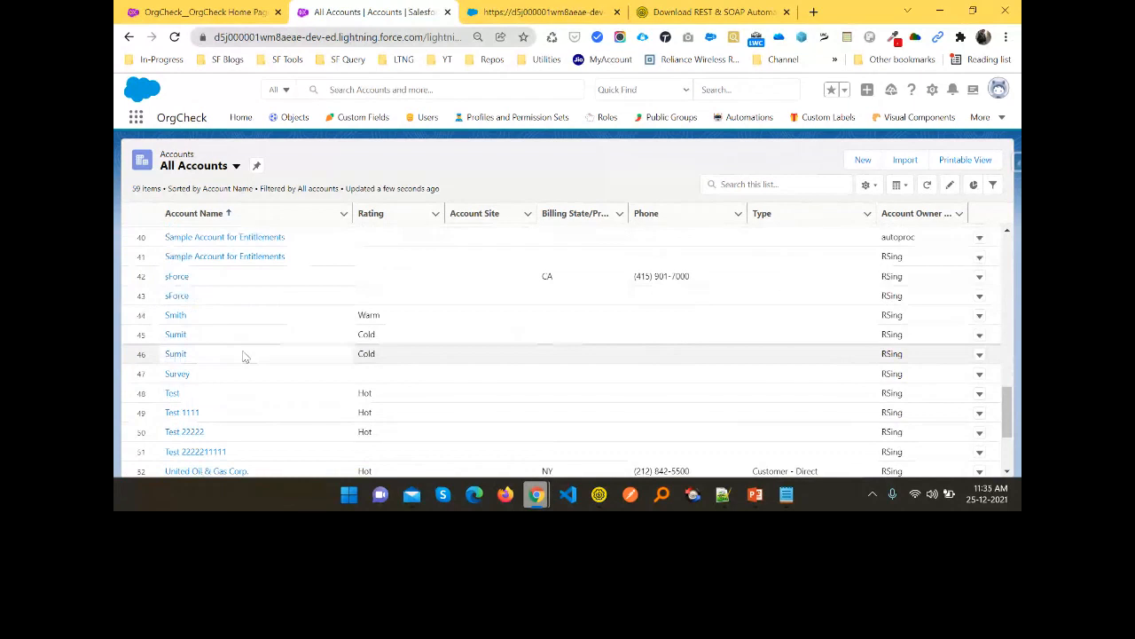
pyautogui.hotkey('alt', 'Tab')
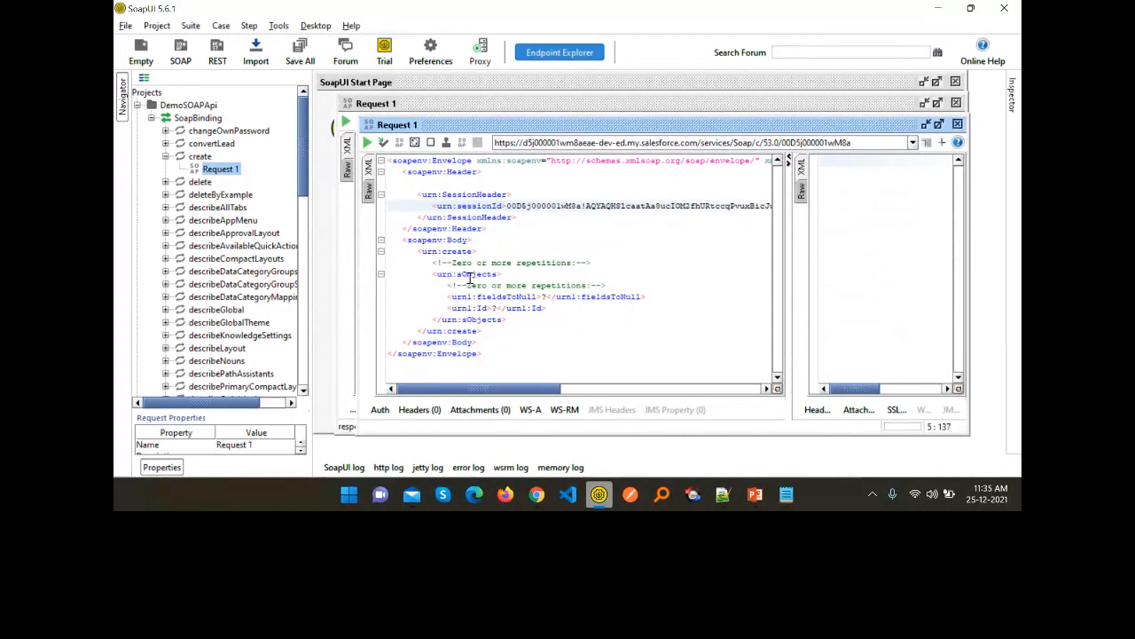
# Delete the comment, fieldsToNull and Id lines so the urn:sObjects element is empty
pyautogui.moveTo(446, 284); pyautogui.dragTo(547, 307)
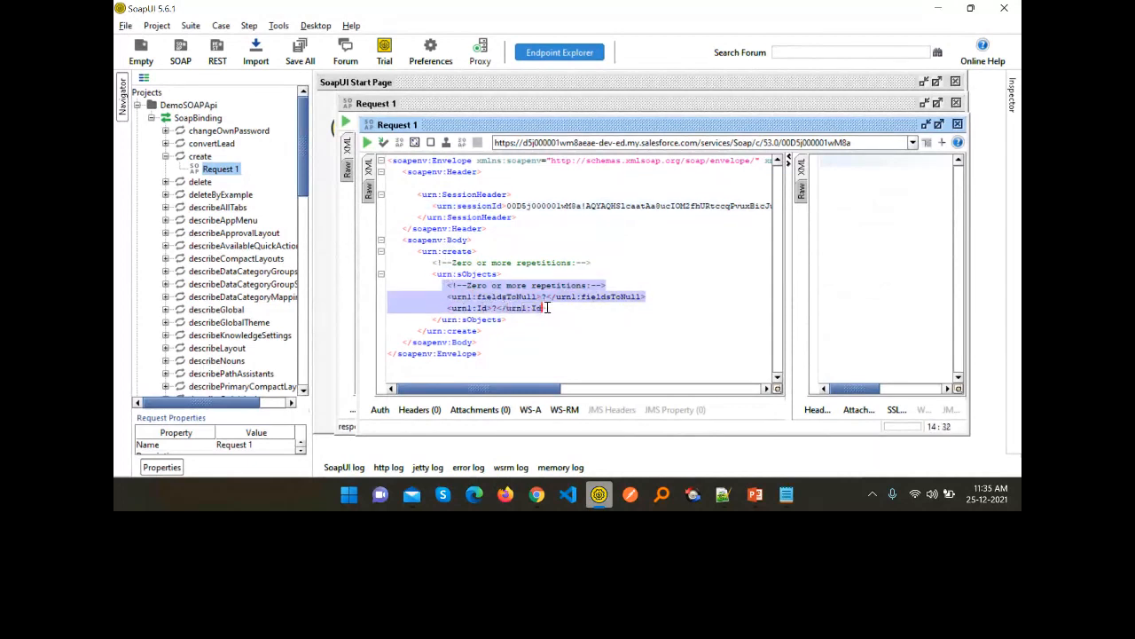
pyautogui.press('Delete')
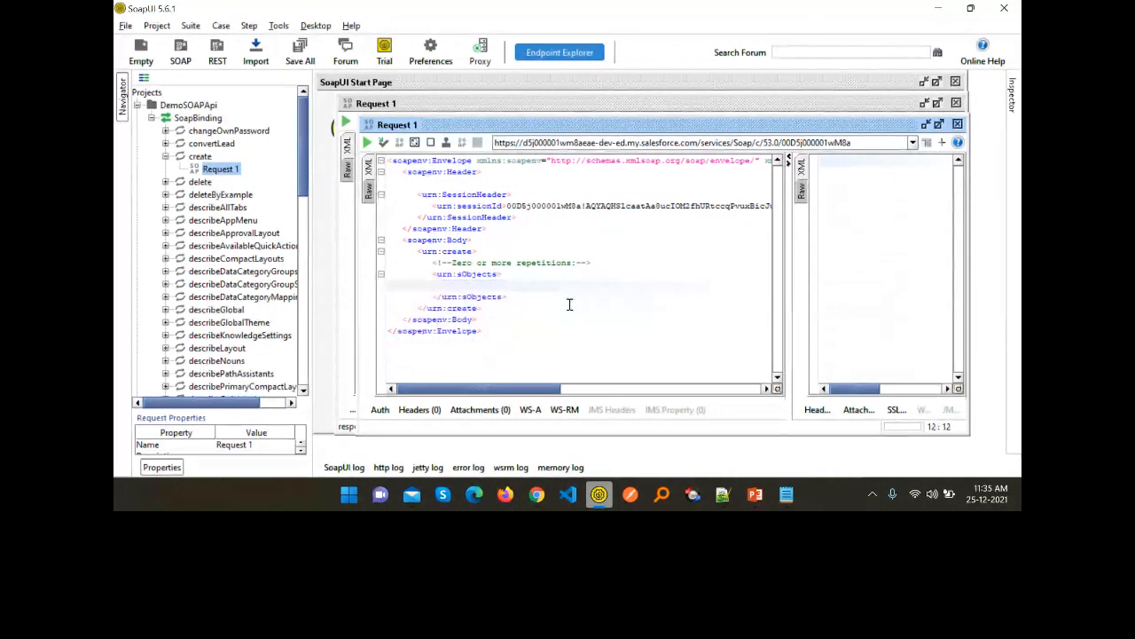
pyautogui.press('Up')
pyautogui.press('Right')
pyautogui.press('Right')
pyautogui.press('Right')
pyautogui.press('Right')
pyautogui.press('Right')
pyautogui.press('Right')
pyautogui.press('Right')
pyautogui.press('Right')
pyautogui.press('Right')
pyautogui.press('Right')
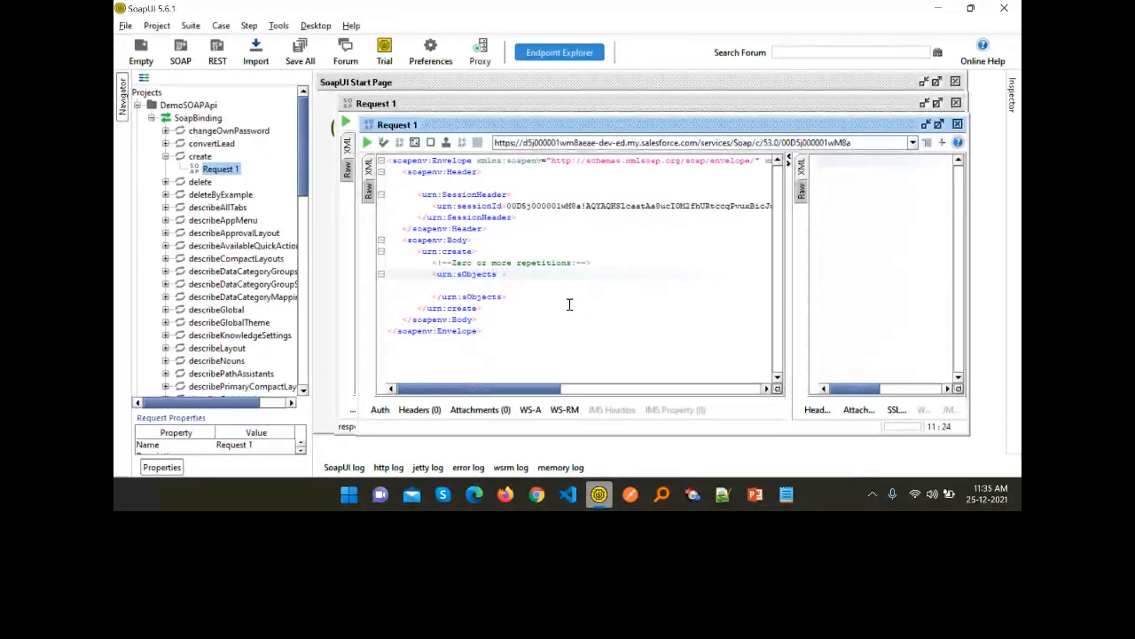
pyautogui.hotkey('alt', 'Tab')
pyautogui.hotkey('alt', 'Tab')
pyautogui.hotkey('alt', 'Tab')
pyautogui.hotkey('alt', 'Tab')
pyautogui.hotkey('alt', 'Tab')
pyautogui.hotkey('alt', 'Tab')
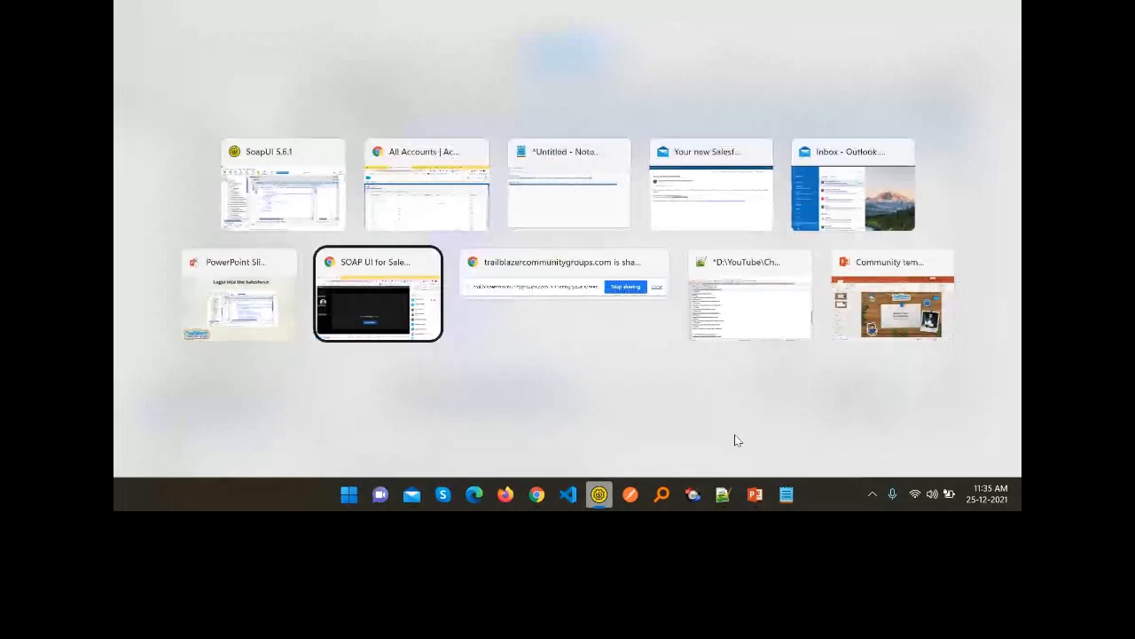
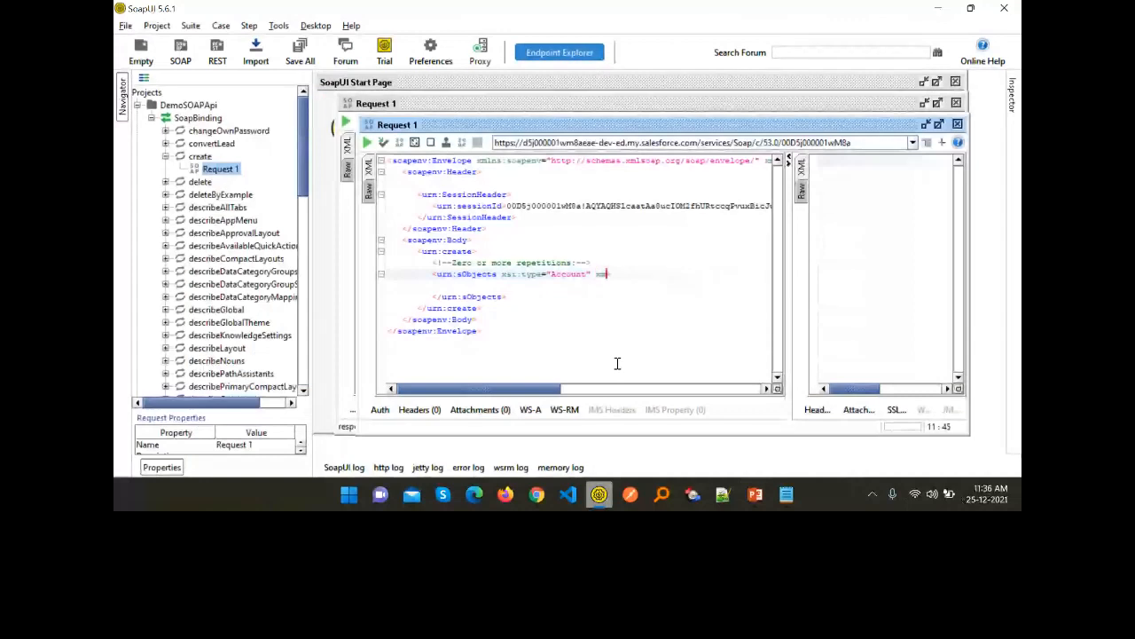
pyautogui.write('lns:se')
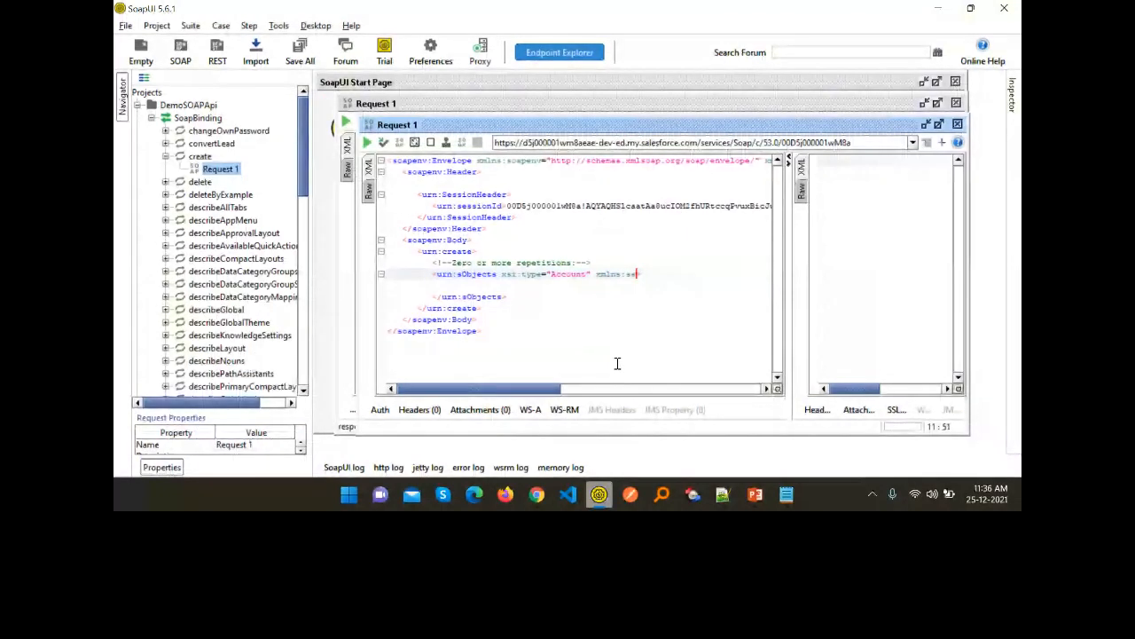
pyautogui.write('i')
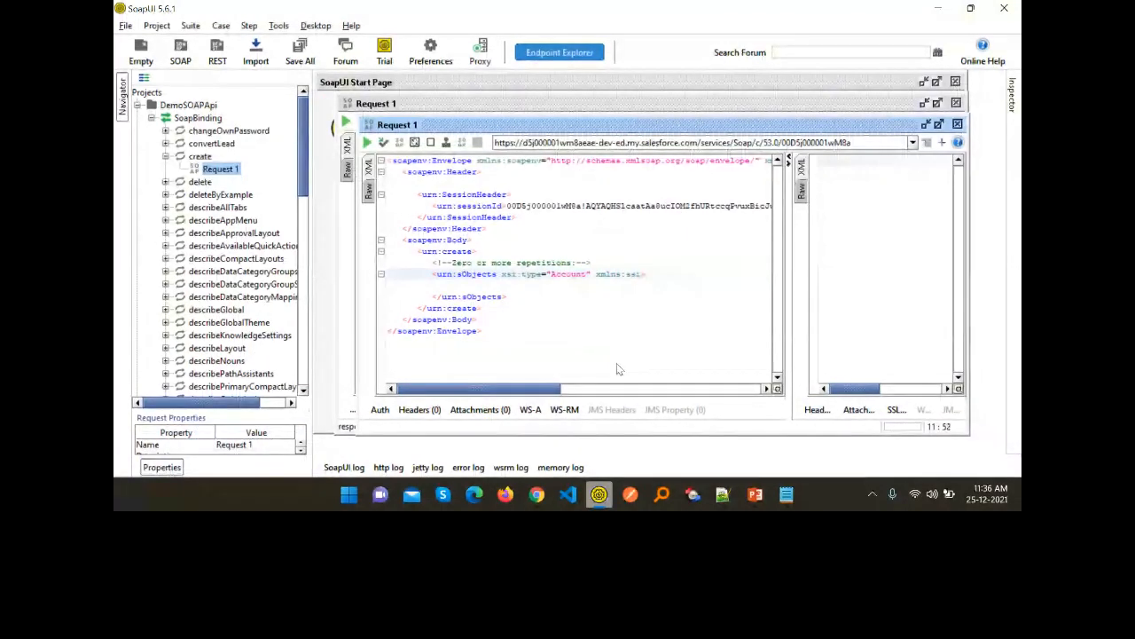
pyautogui.press('BackSpace')
pyautogui.press('BackSpace')
pyautogui.press('BackSpace')
pyautogui.write('xsi="')
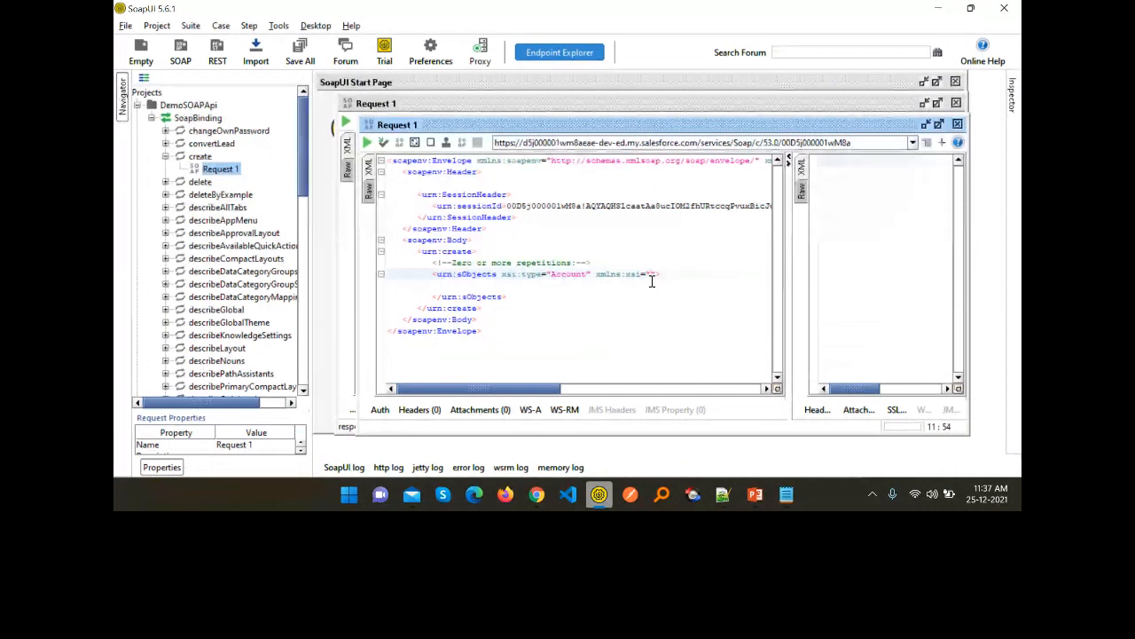
pyautogui.write('htt')
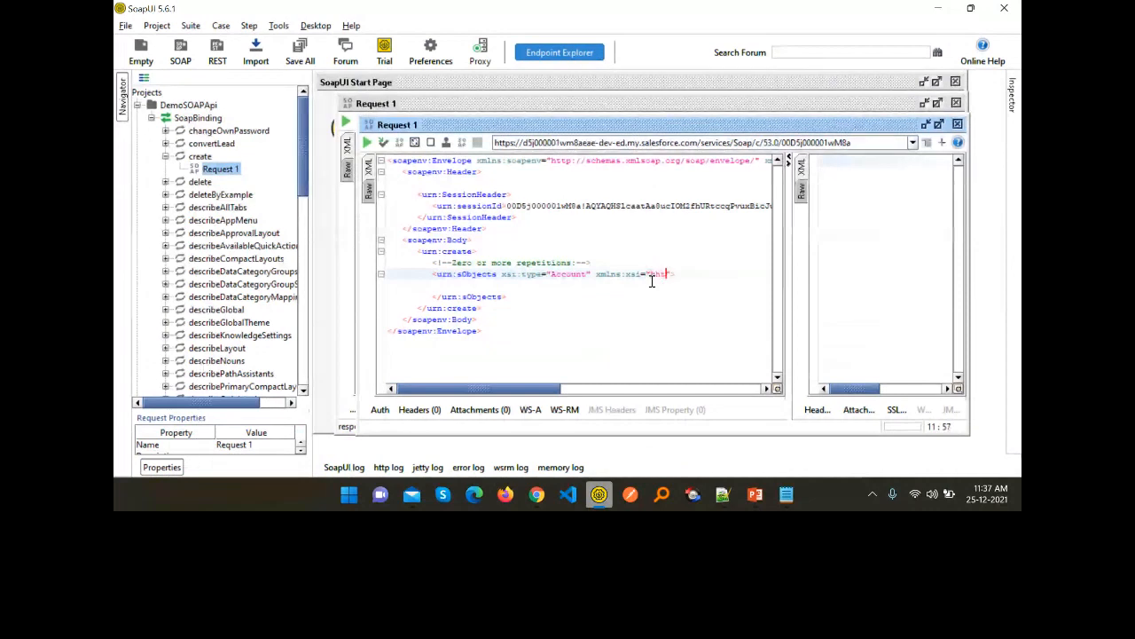
pyautogui.write('p://www.')
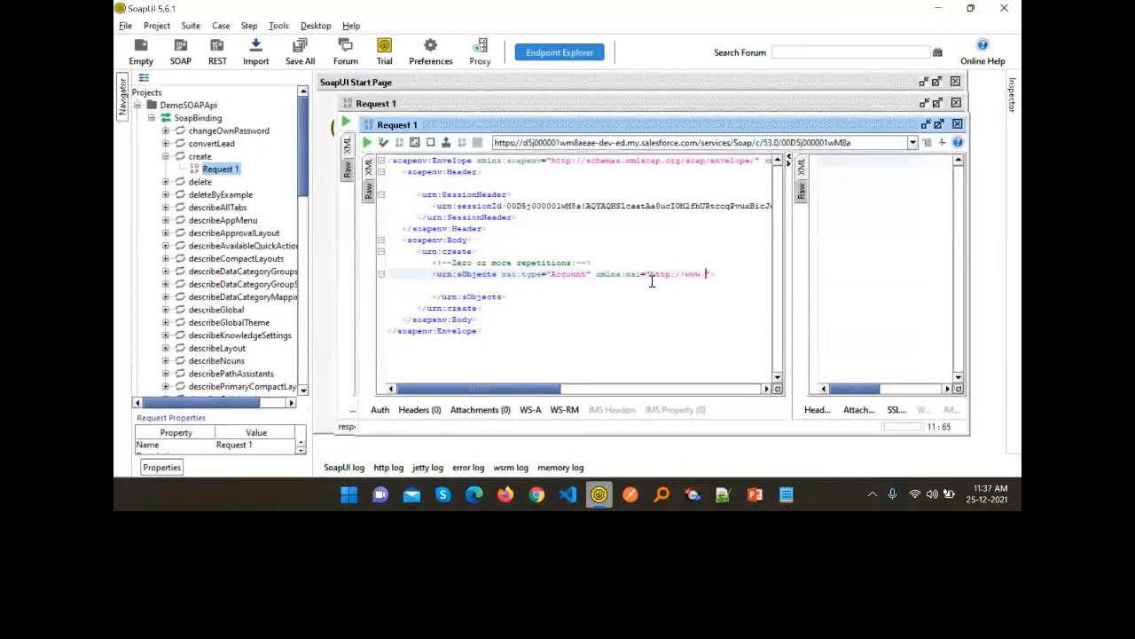
pyautogui.write('w3.org/')
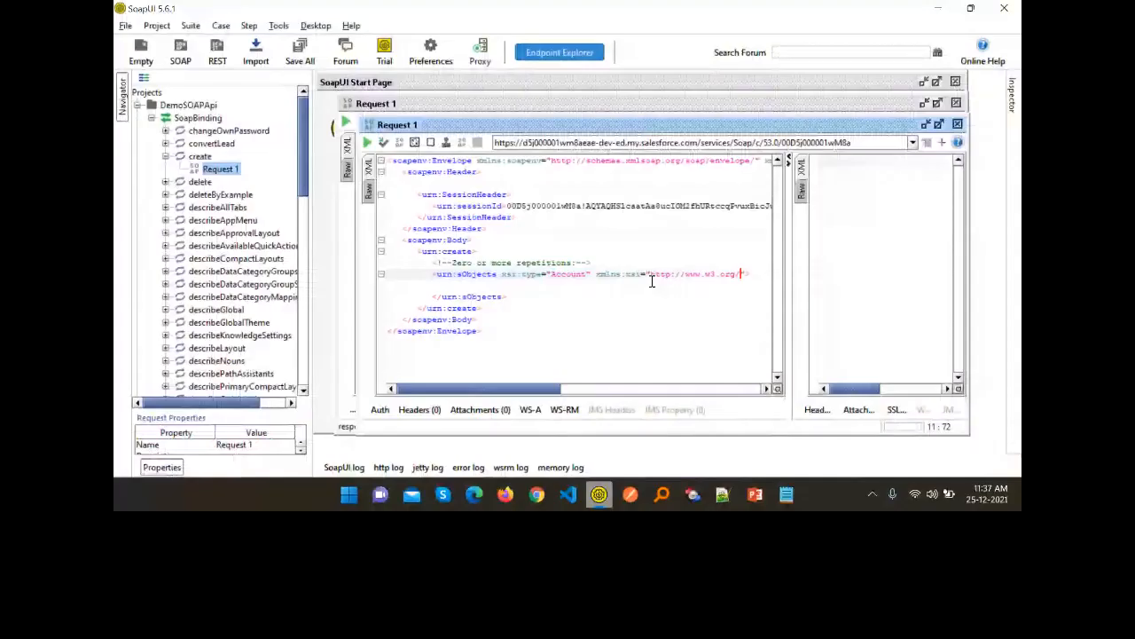
pyautogui.write('2001/XMLSc')
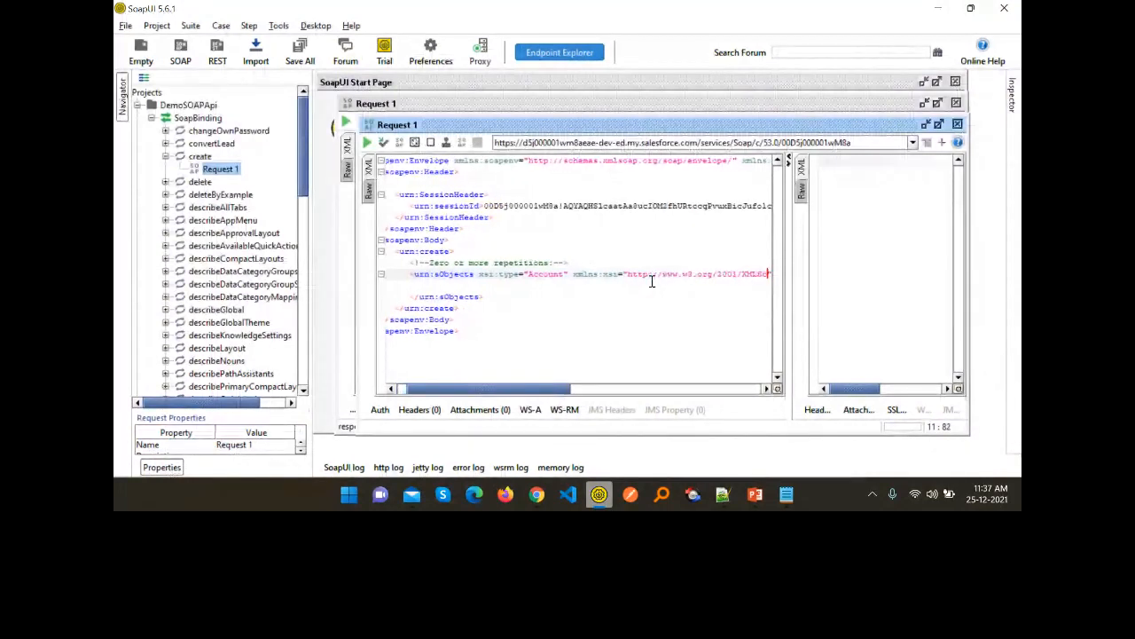
pyautogui.write('hema-instance')
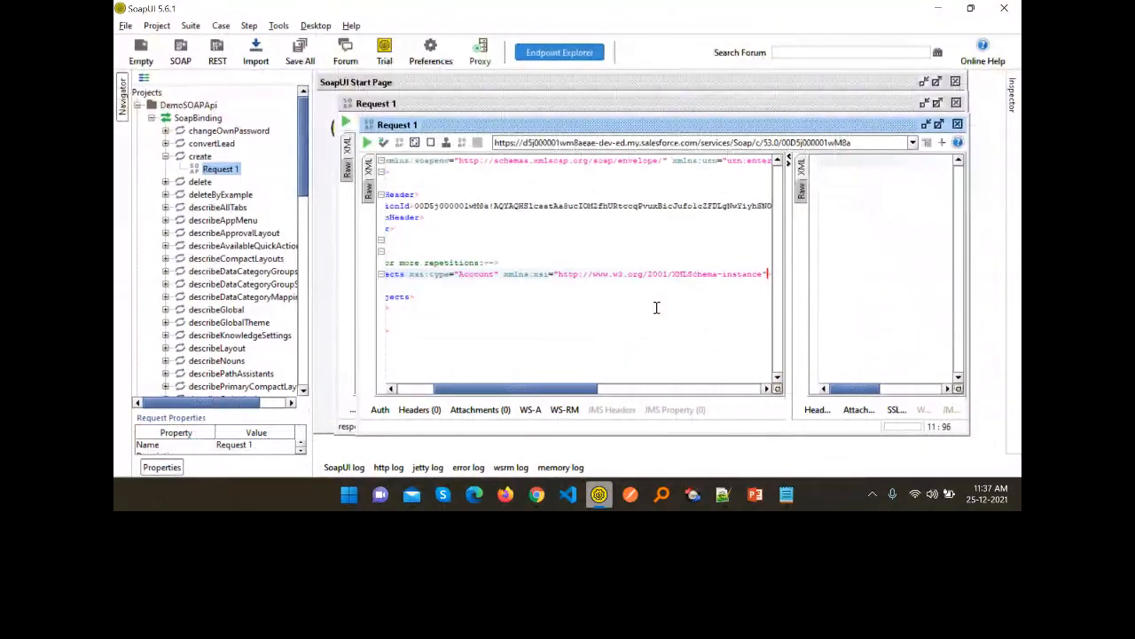
# Add a Name field with the value 'SOAP UI Demo' on a new line inside the Account sObjects element
pyautogui.press('Return')
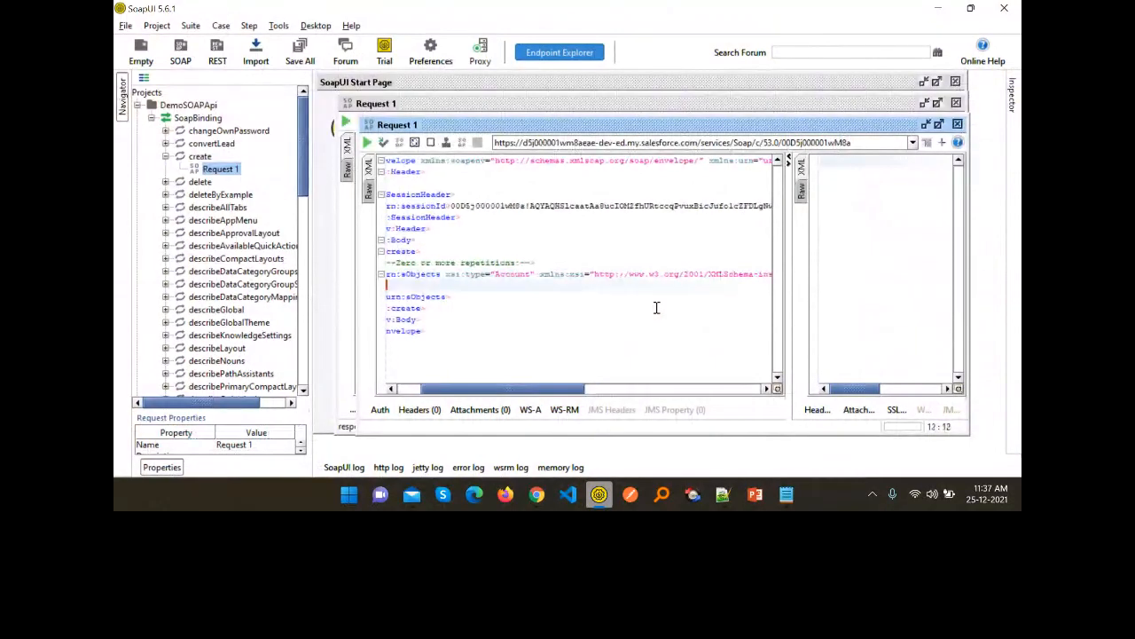
pyautogui.press('BackSpace')
pyautogui.press('BackSpace')
pyautogui.press('BackSpace')
pyautogui.press('BackSpace')
pyautogui.press('BackSpace')
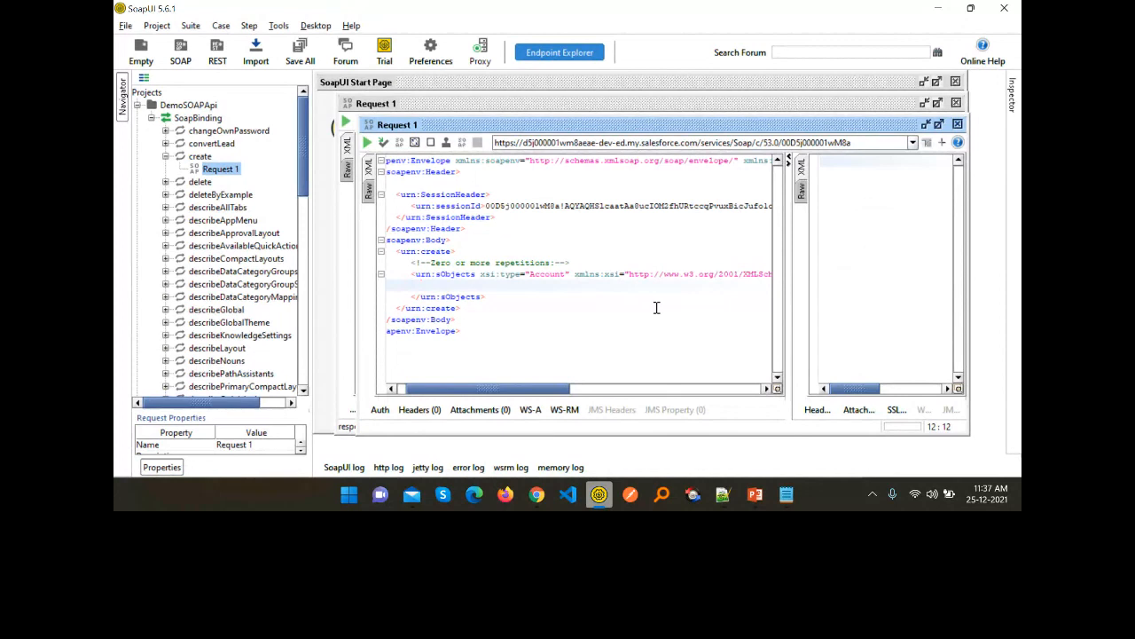
pyautogui.write('<Name>SOAP UI Dem')
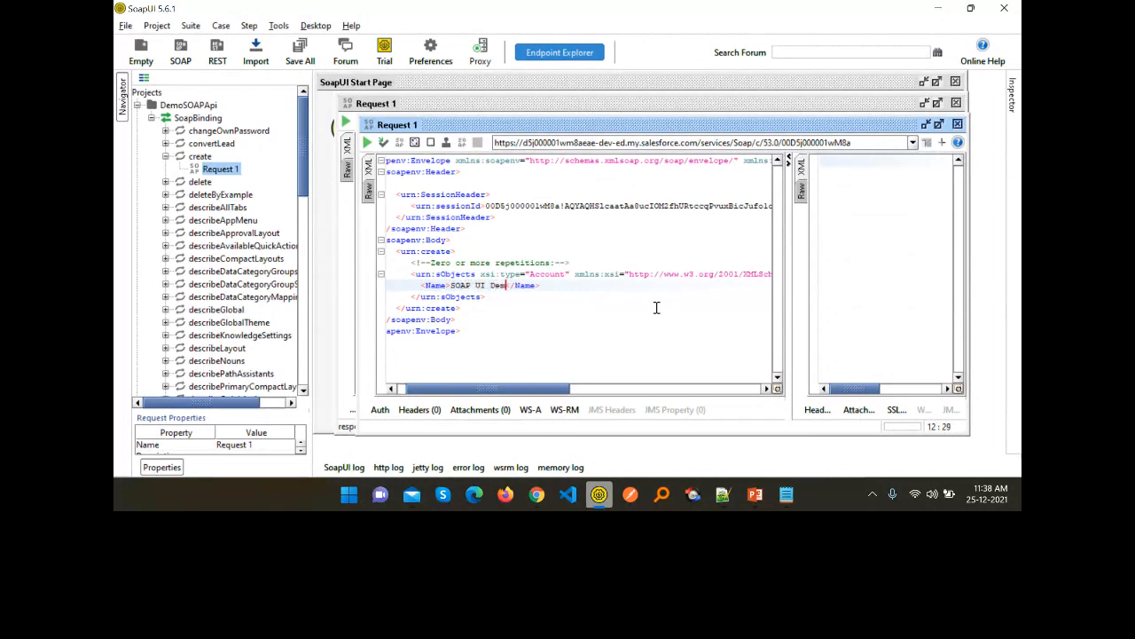
pyautogui.write('o')
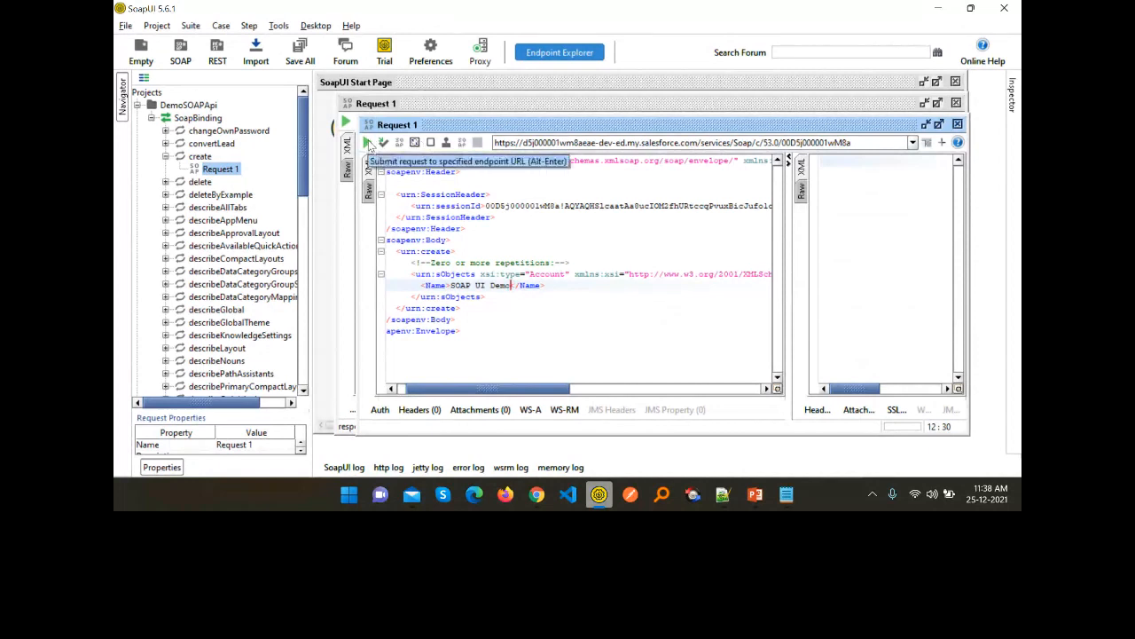
# Send the create request and note the API request limit of 15000 with 171 used
pyautogui.click(368, 143)
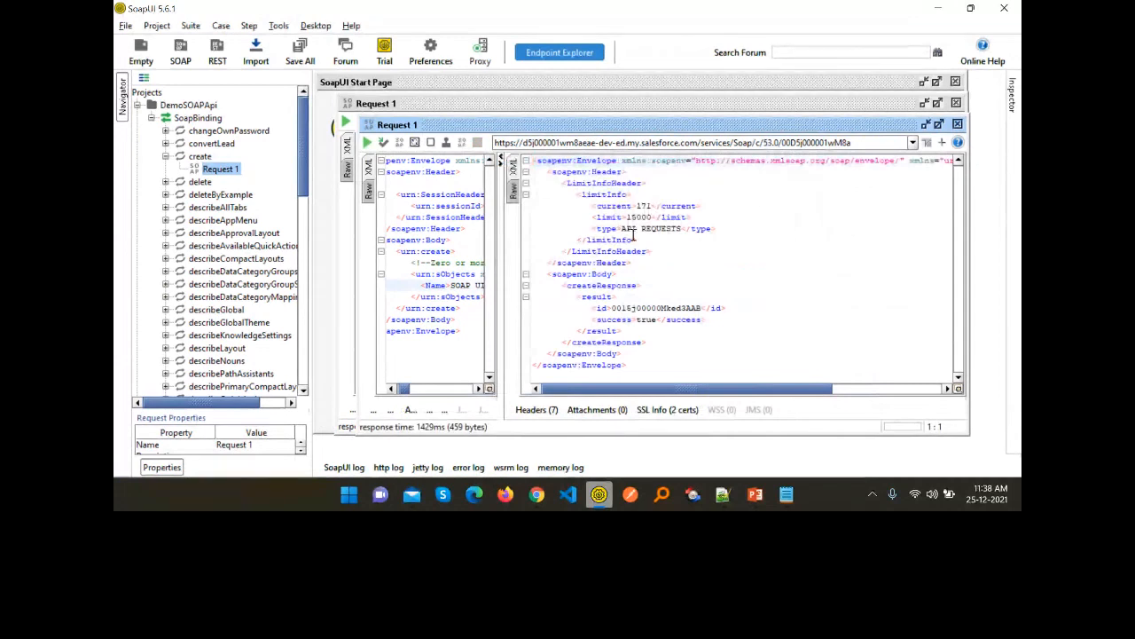
pyautogui.moveTo(628, 217); pyautogui.dragTo(653, 206)
pyautogui.click(638, 206)
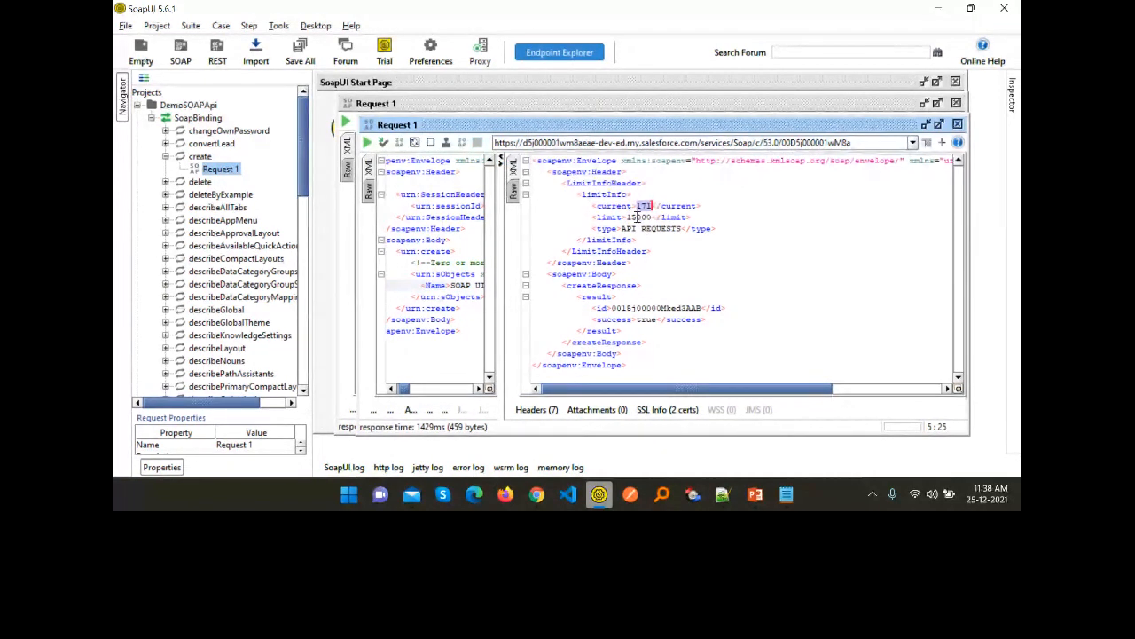
# Review the createResponse result showing success true, and copy the new record's id
pyautogui.click(667, 262)
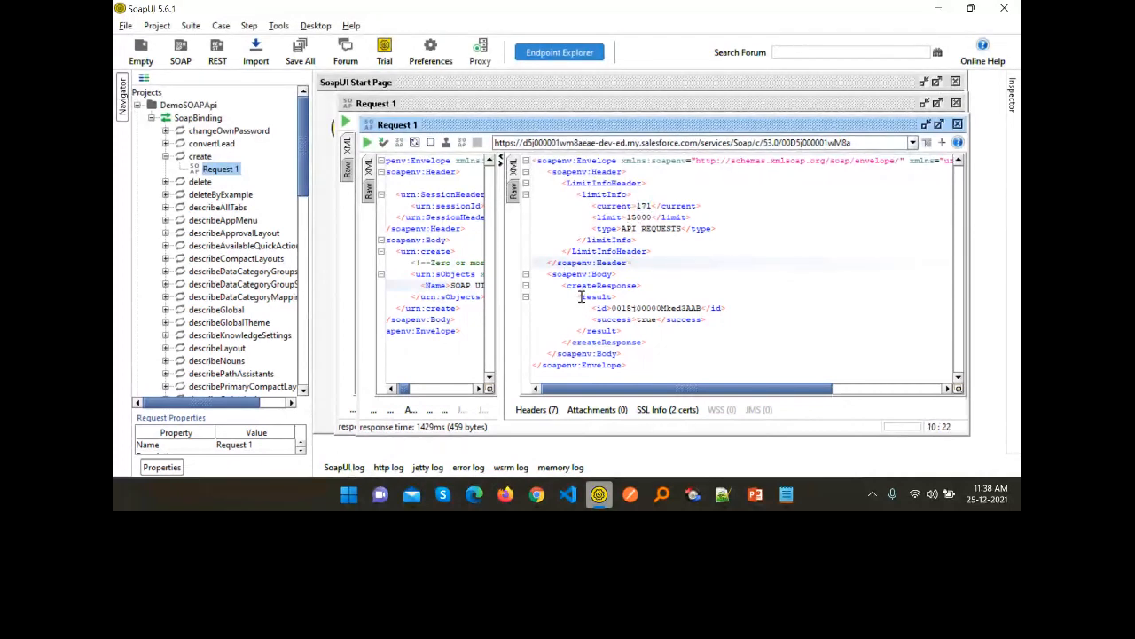
pyautogui.moveTo(563, 285); pyautogui.dragTo(650, 284)
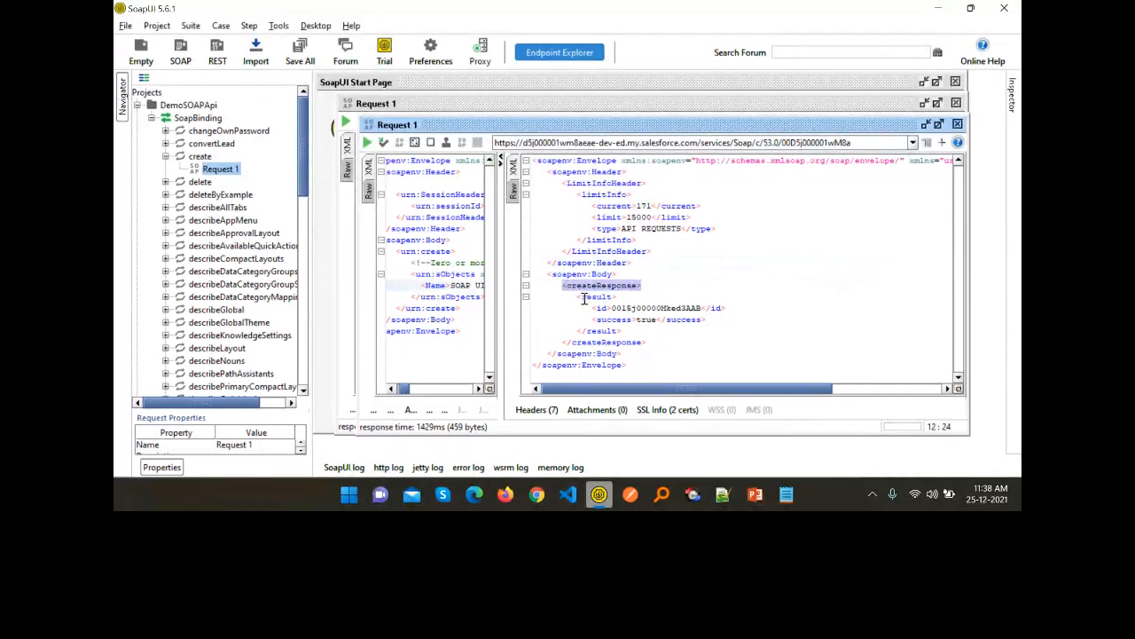
pyautogui.moveTo(577, 296); pyautogui.dragTo(679, 310)
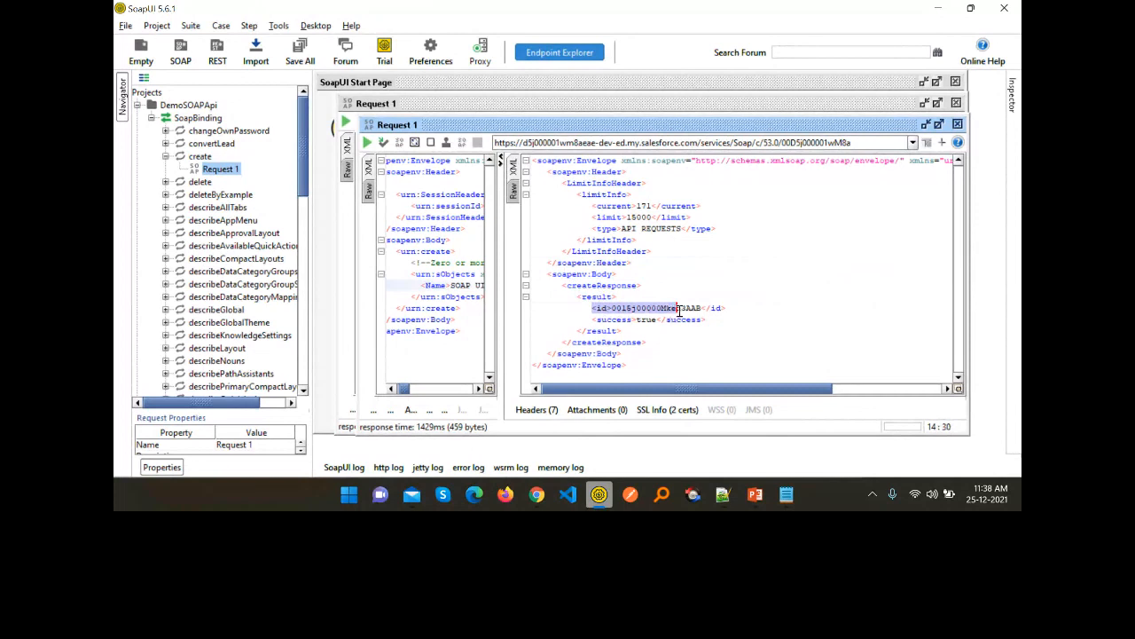
pyautogui.doubleClick(670, 307)
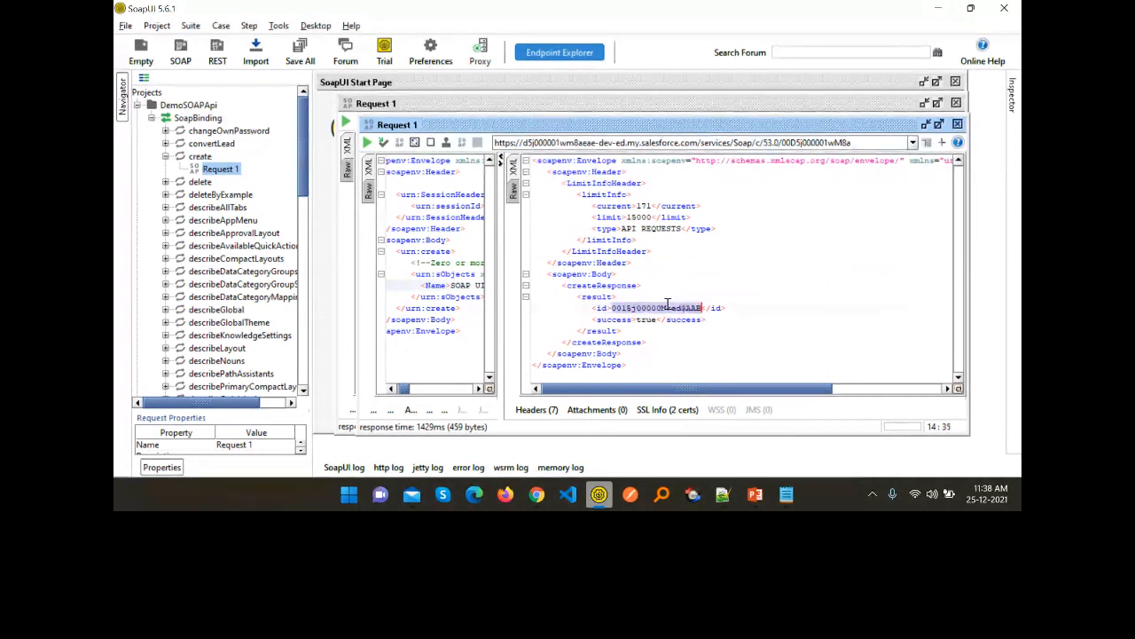
pyautogui.moveTo(593, 319); pyautogui.dragTo(704, 320)
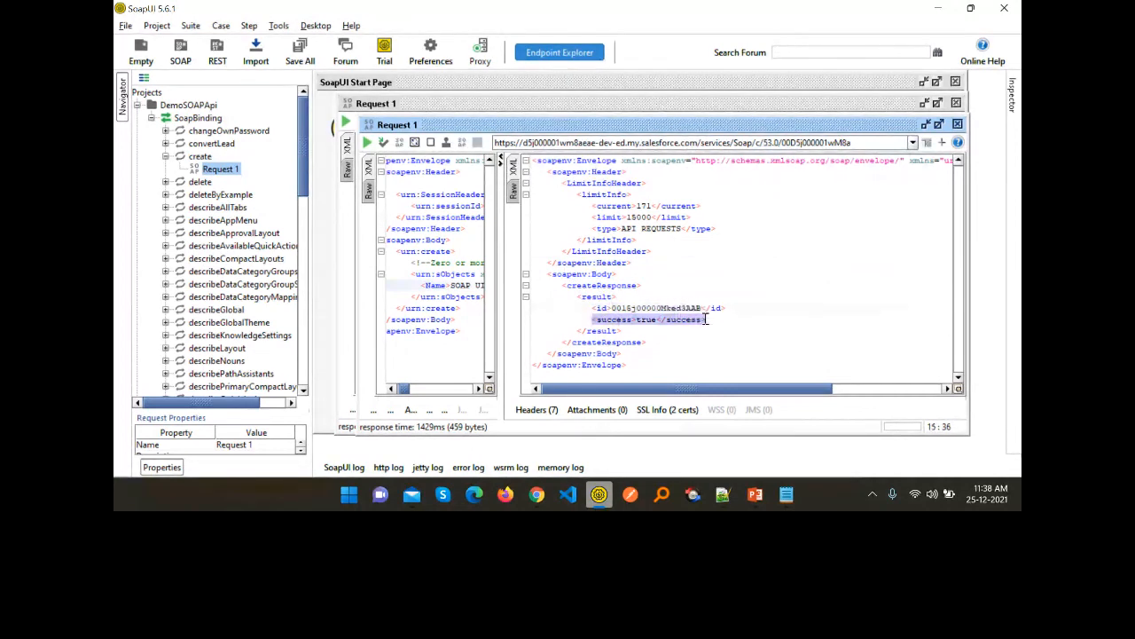
pyautogui.doubleClick(648, 319)
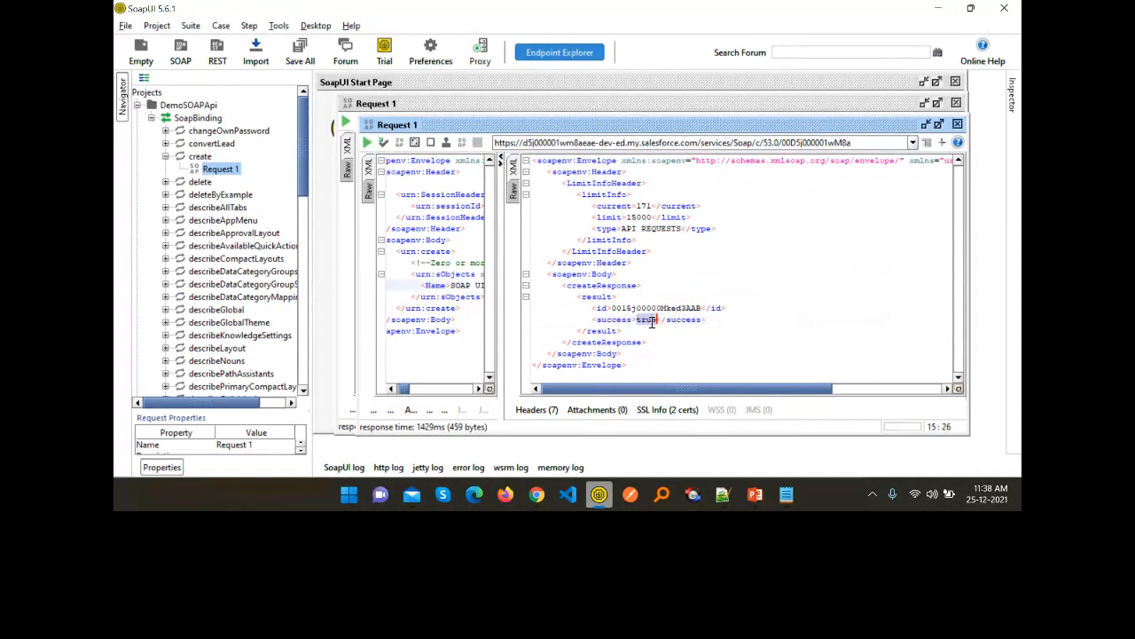
pyautogui.doubleClick(648, 308)
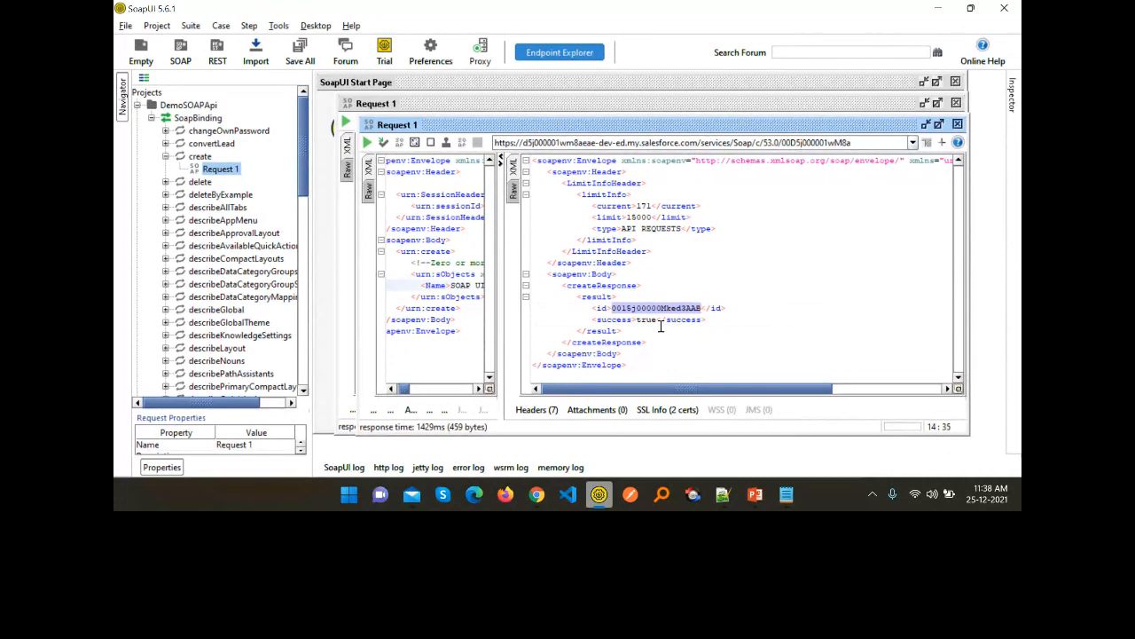
pyautogui.hotkey('alt', 'Tab')
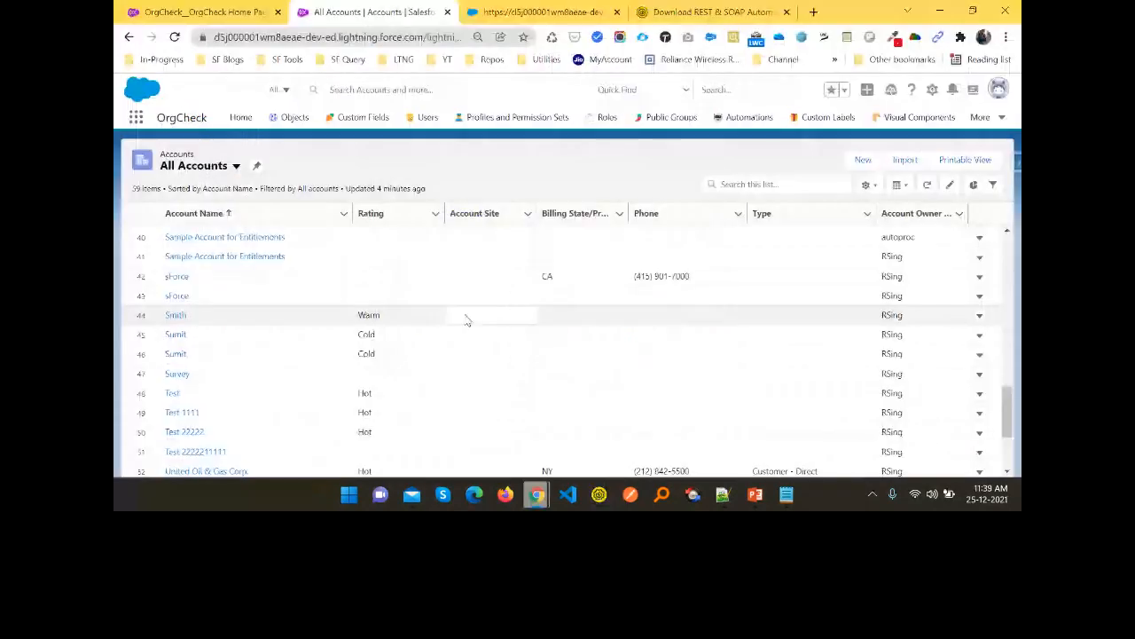
# Refresh All Accounts, open the new SOAP UI Demo record, and select its id in the address bar
pyautogui.press('F5')
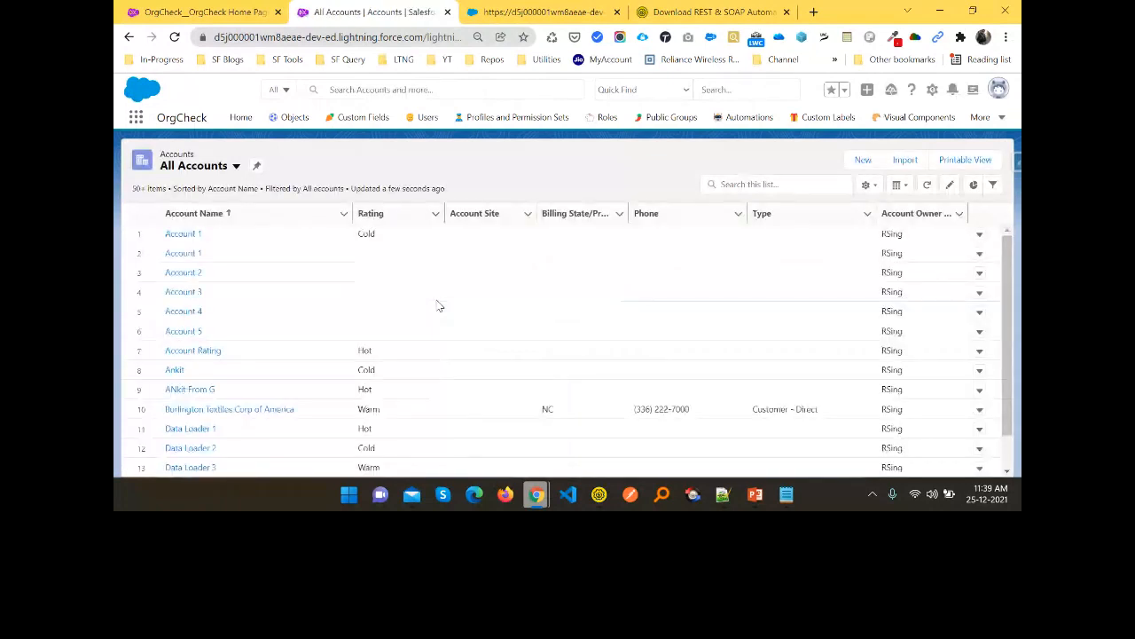
pyautogui.scroll(-8, 436, 306)
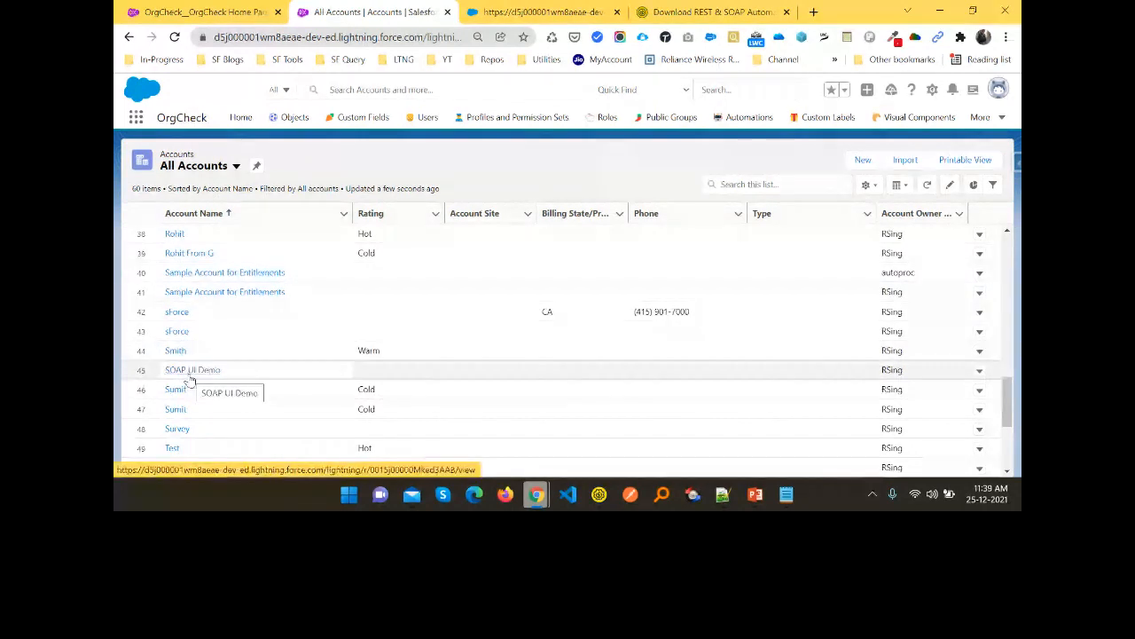
pyautogui.click(188, 378)
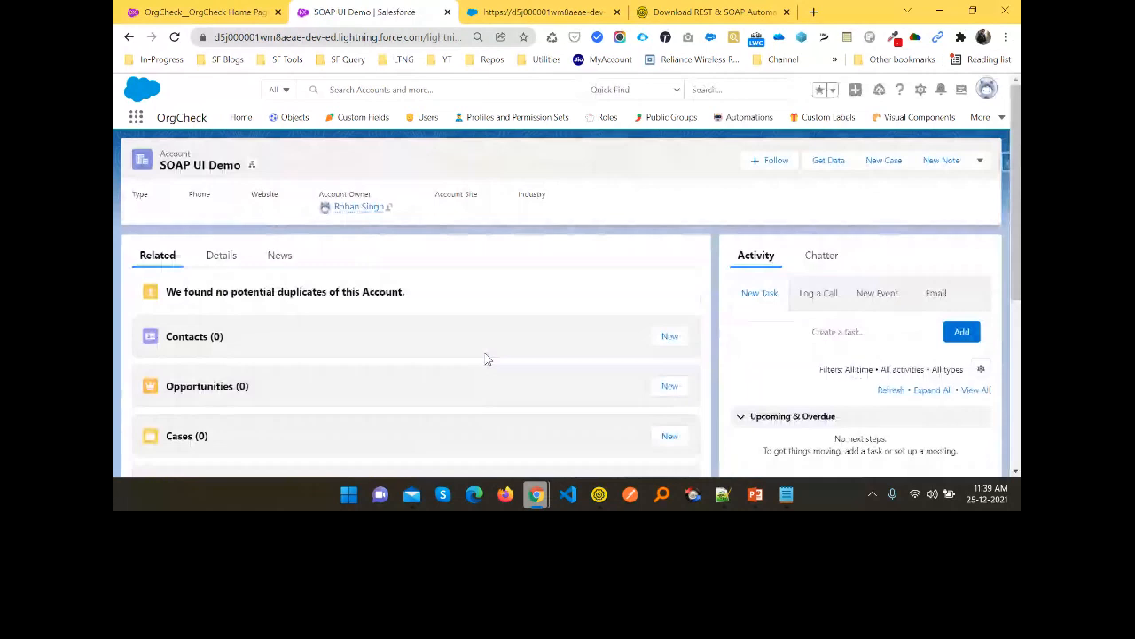
pyautogui.doubleClick(430, 39)
pyautogui.hotkey('ctrl', 'c')
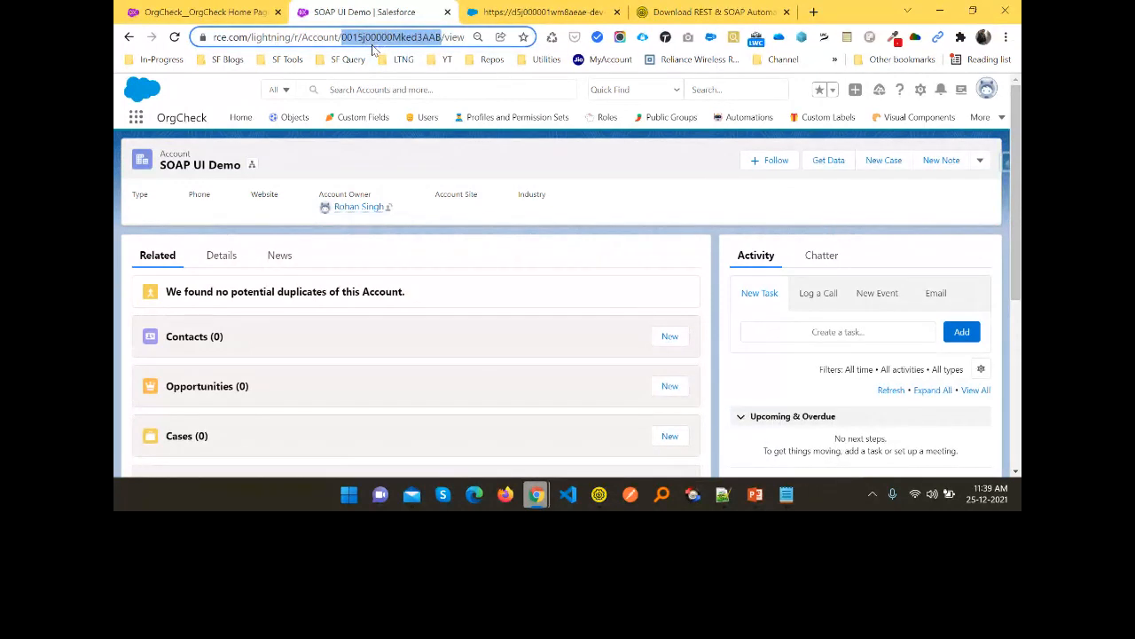
# Paste the Salesforce record id and the SoapUI response id into the Notepad notes
pyautogui.click(785, 494)
pyautogui.press('Down')
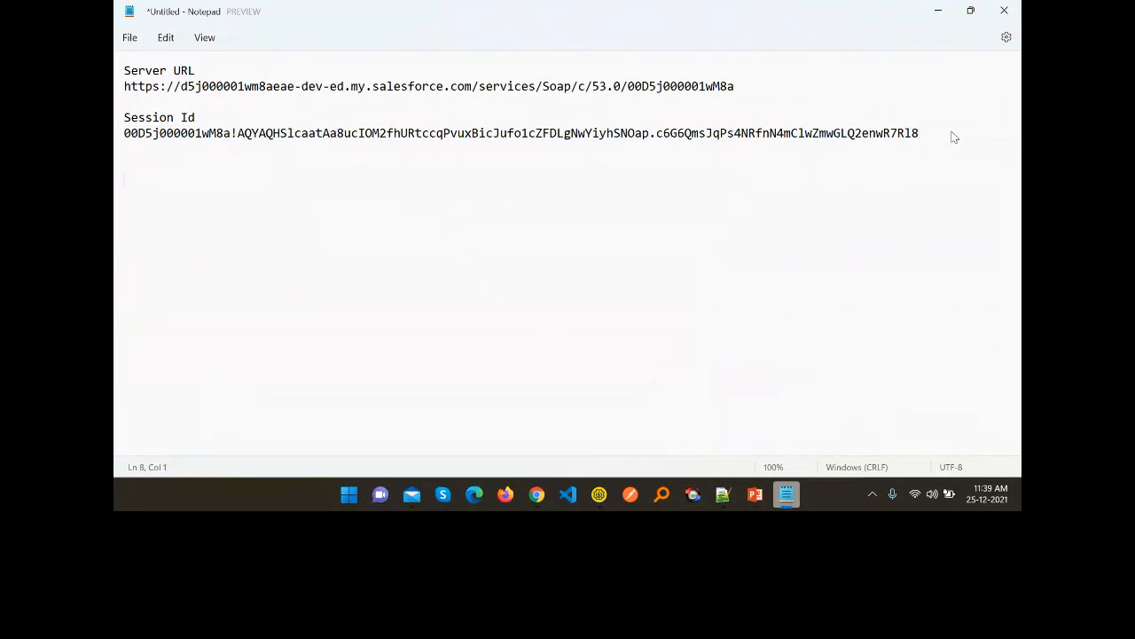
pyautogui.hotkey('ctrl', 'v')
pyautogui.press('Return')
pyautogui.press('Return')
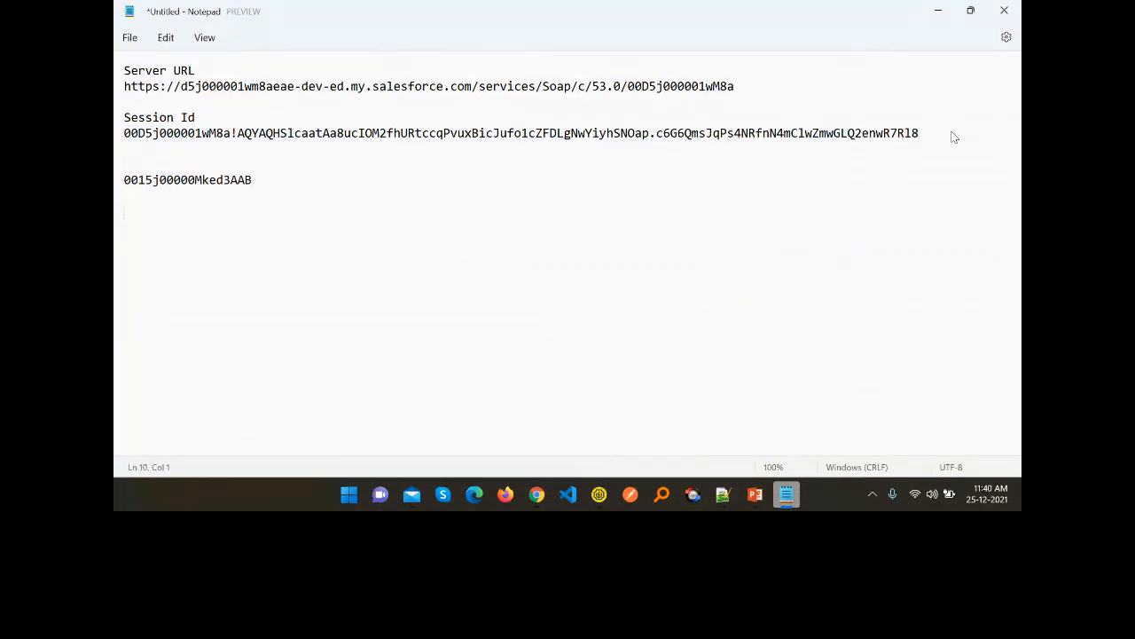
pyautogui.hotkey('alt', 'Tab')
pyautogui.moveTo(704, 309); pyautogui.dragTo(610, 308)
pyautogui.hotkey('ctrl', 'c')
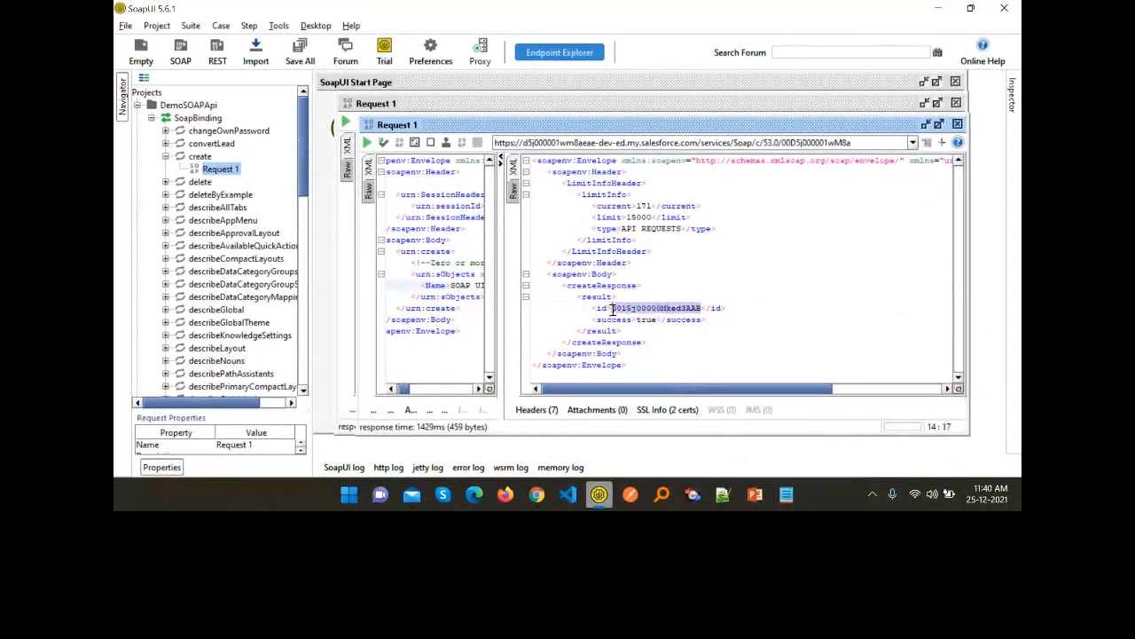
pyautogui.click(796, 494)
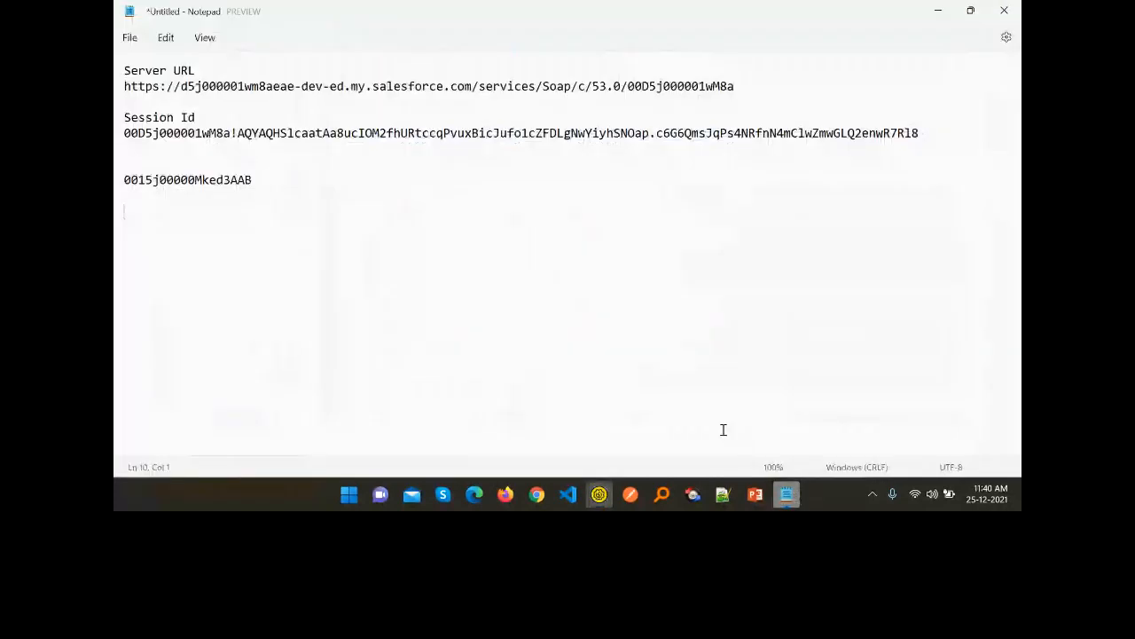
pyautogui.hotkey('ctrl', 'v')
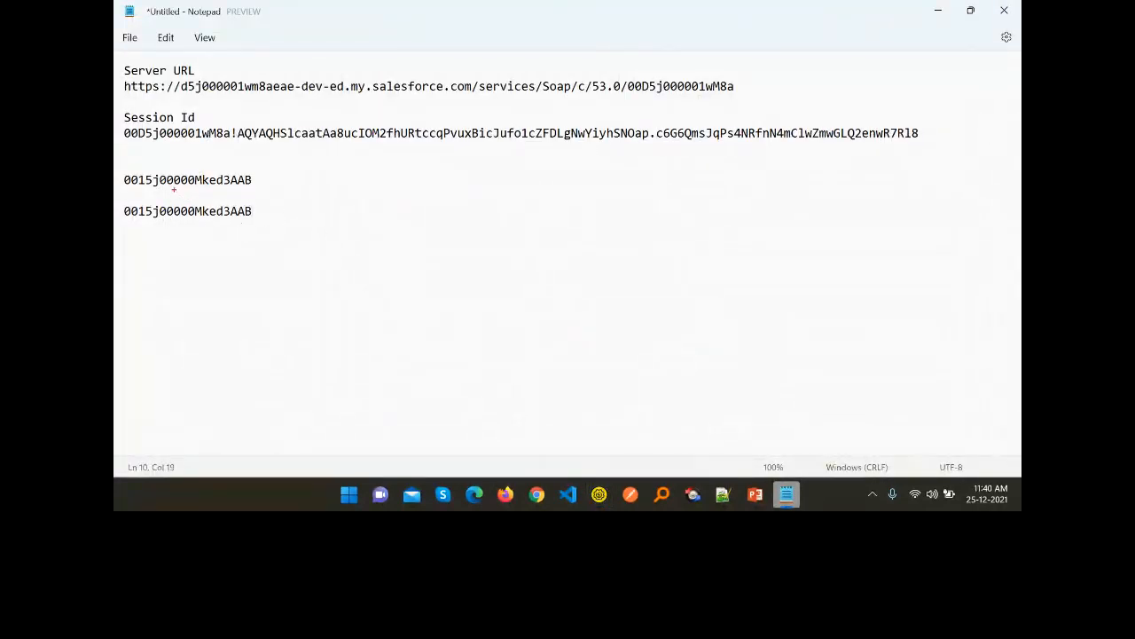
# Mark the two matching account IDs in Notepad with pen annotations, then clear them
pyautogui.moveTo(241, 168)
pyautogui.mouseDown()
pyautogui.moveTo(252, 176)
pyautogui.moveTo(273, 162)
pyautogui.mouseUp()
pyautogui.moveTo(257, 204); pyautogui.dragTo(329, 200)
pyautogui.moveTo(197, 221)
pyautogui.mouseDown()
pyautogui.moveTo(259, 218)
pyautogui.moveTo(268, 170)
pyautogui.moveTo(124, 174)
pyautogui.moveTo(115, 217)
pyautogui.moveTo(192, 225)
pyautogui.mouseUp()
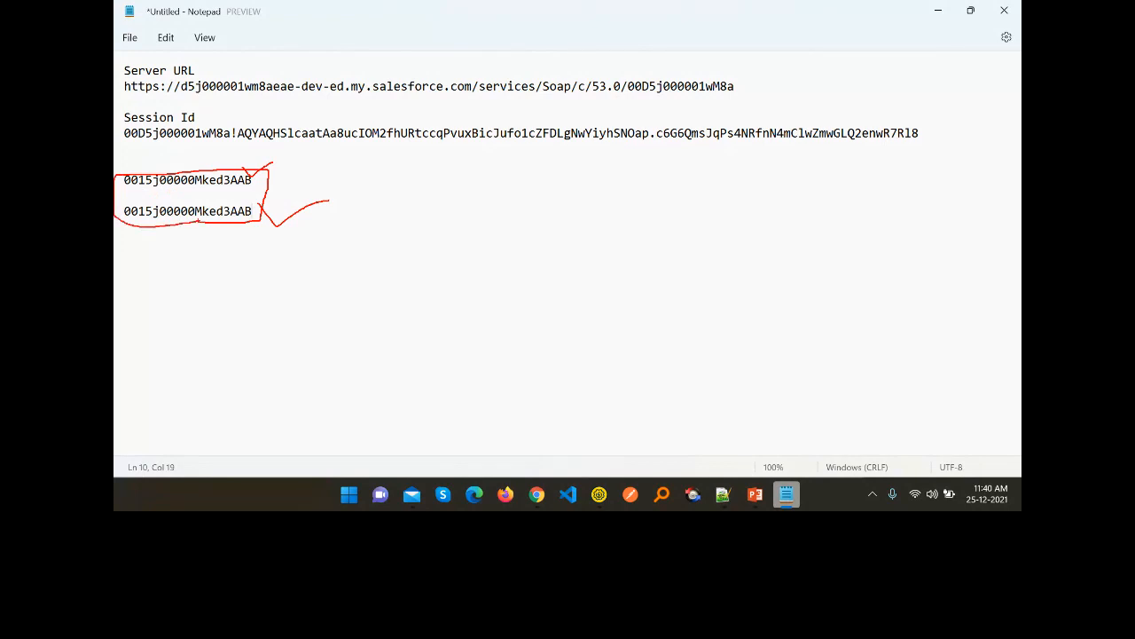
pyautogui.press('Escape')
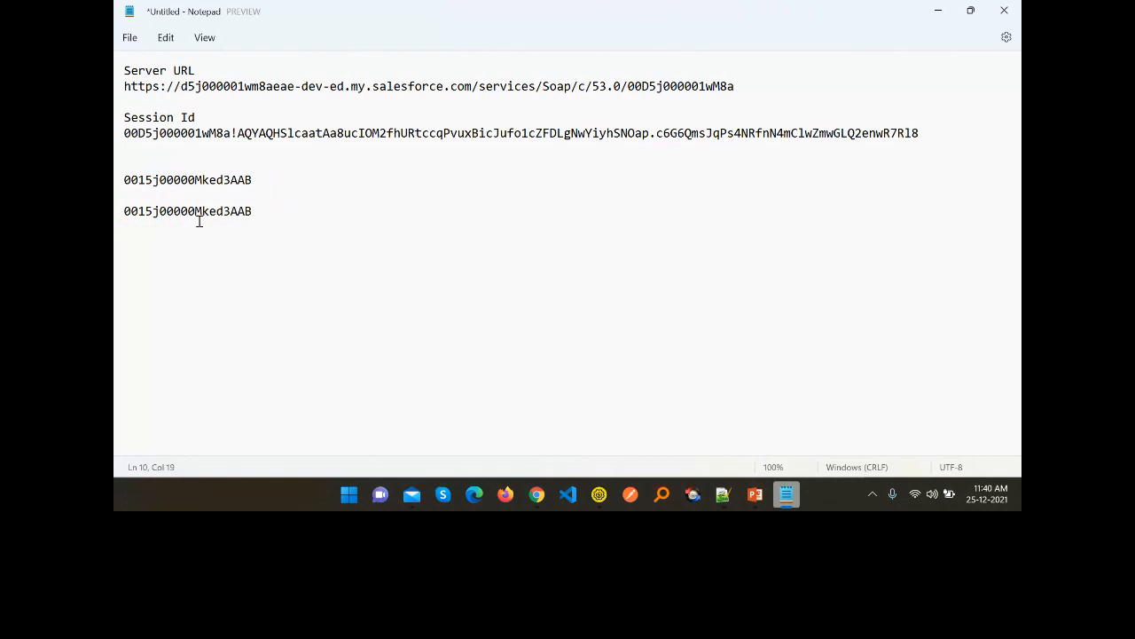
pyautogui.hotkey('alt', 'Tab')
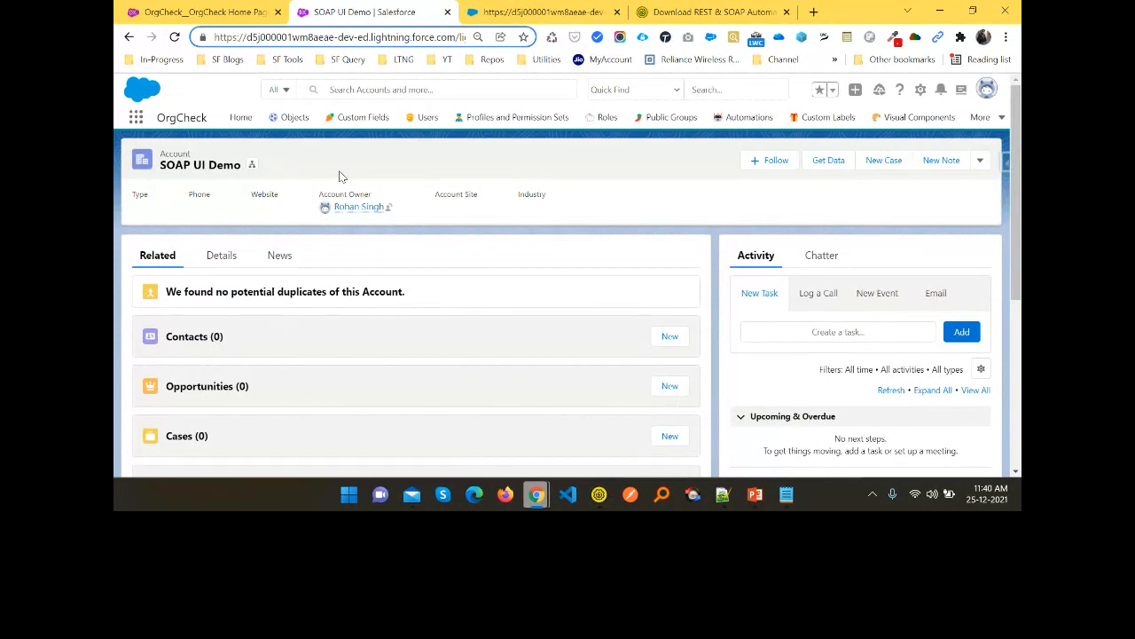
# Select the createResponse block in SoapUI showing success true and the new account id
pyautogui.click(599, 497)
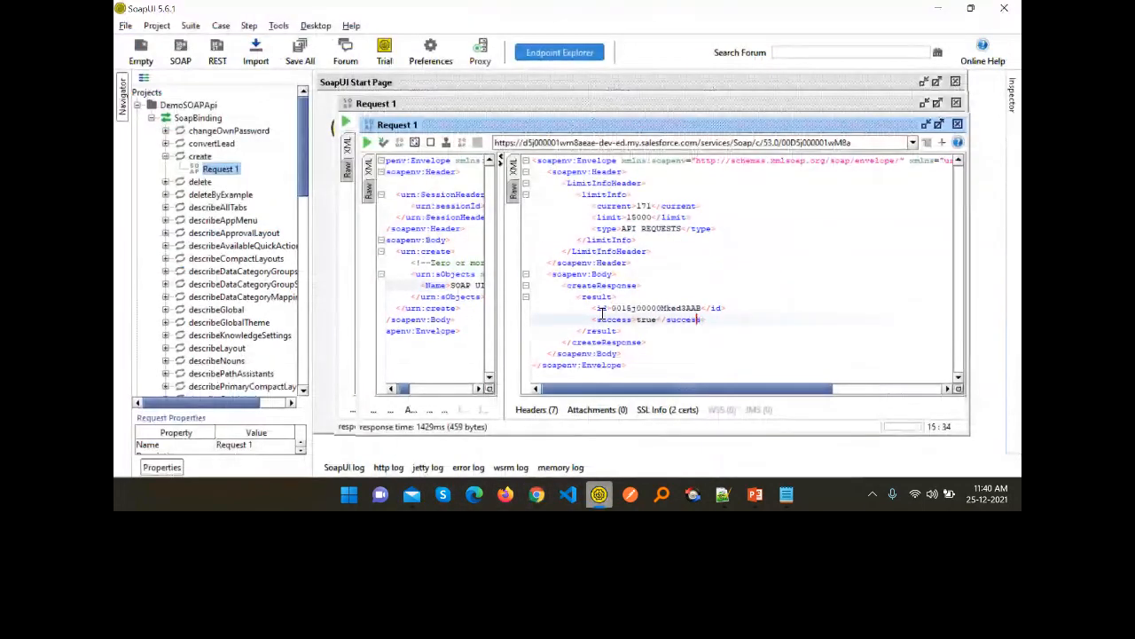
pyautogui.click(571, 286)
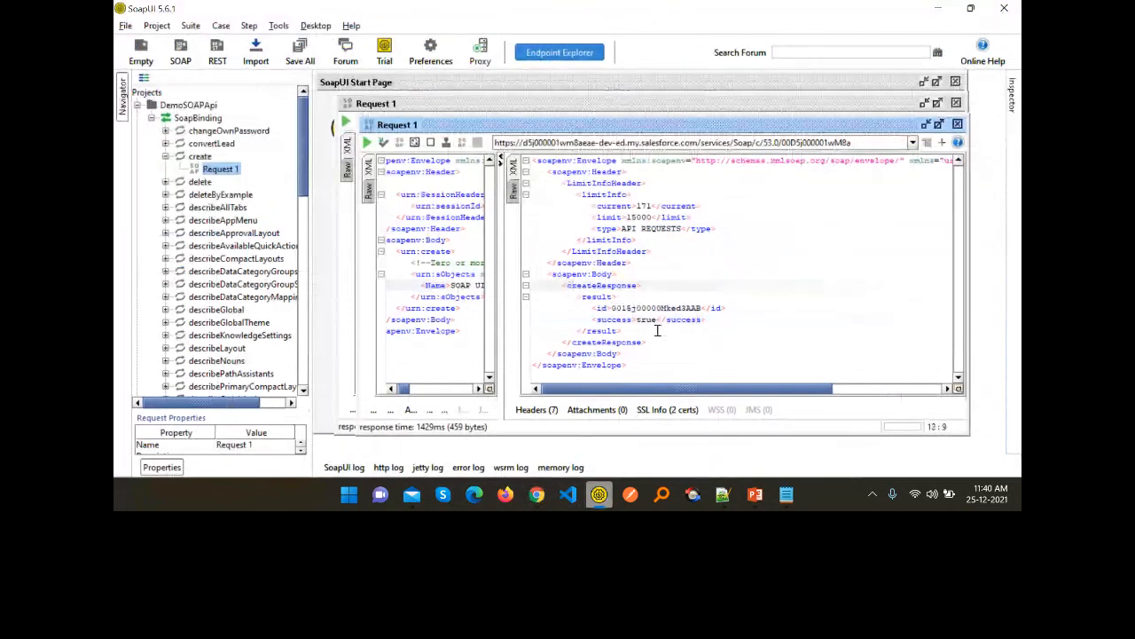
pyautogui.keyDown('shift'); pyautogui.click(727, 335); pyautogui.keyUp('shift')
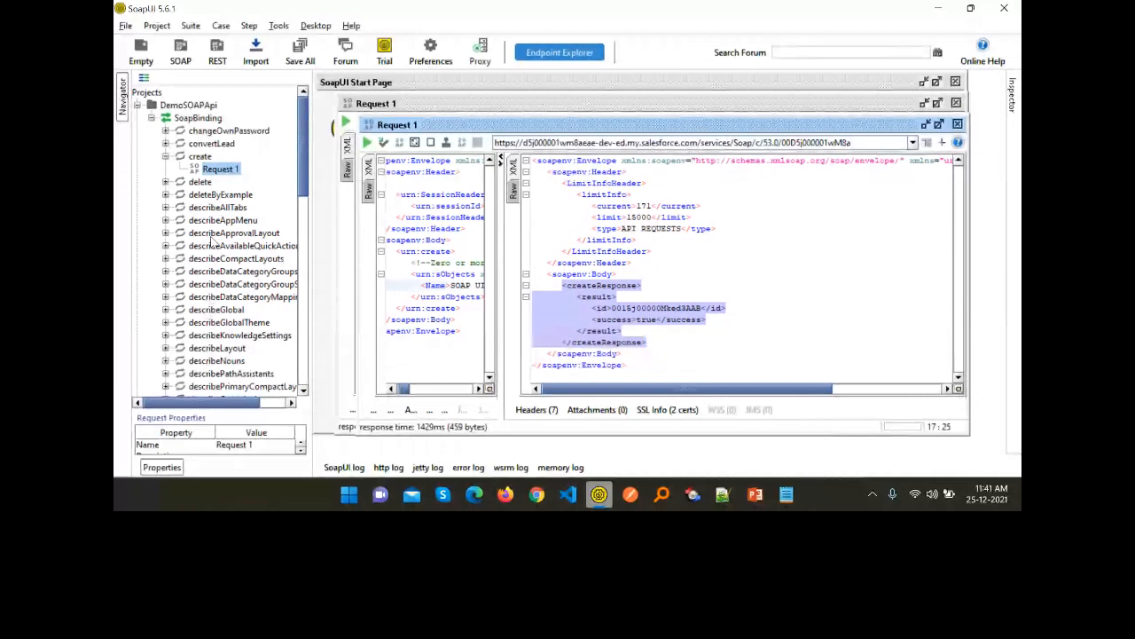
# Expand the update operation in the project tree and open its Request 1 editor
pyautogui.scroll(-10, 213, 240)
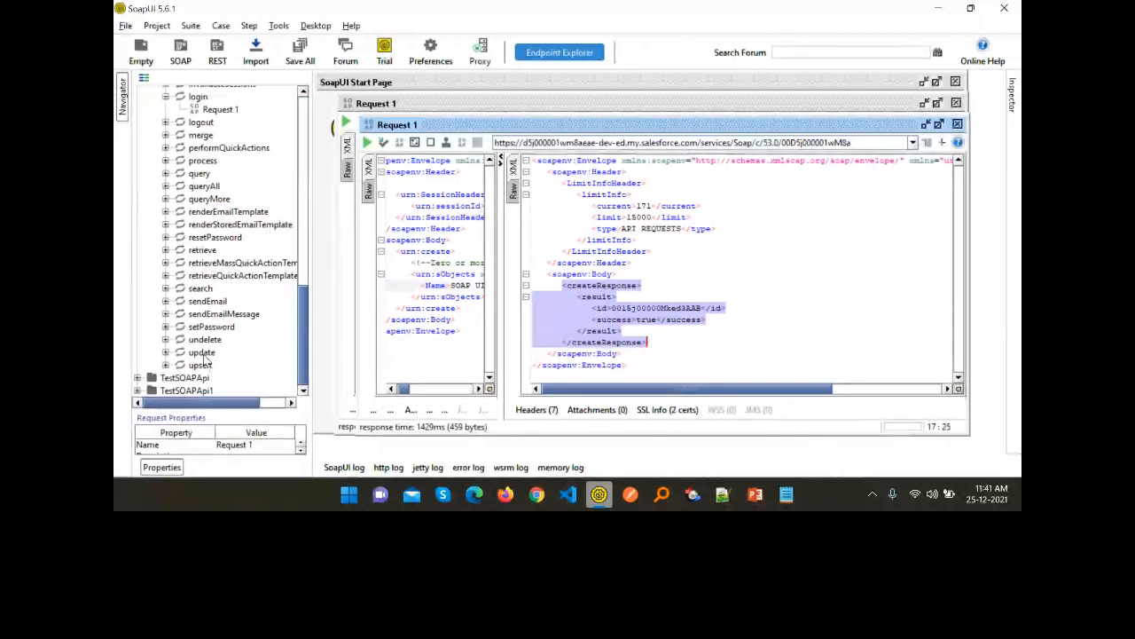
pyautogui.doubleClick(204, 353)
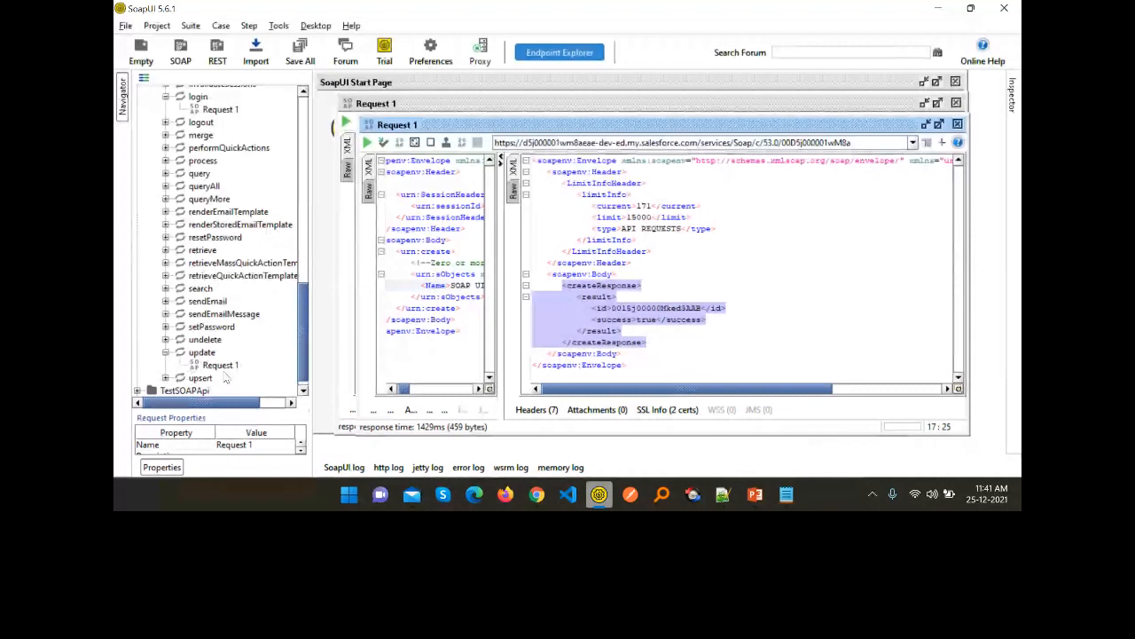
pyautogui.doubleClick(220, 365)
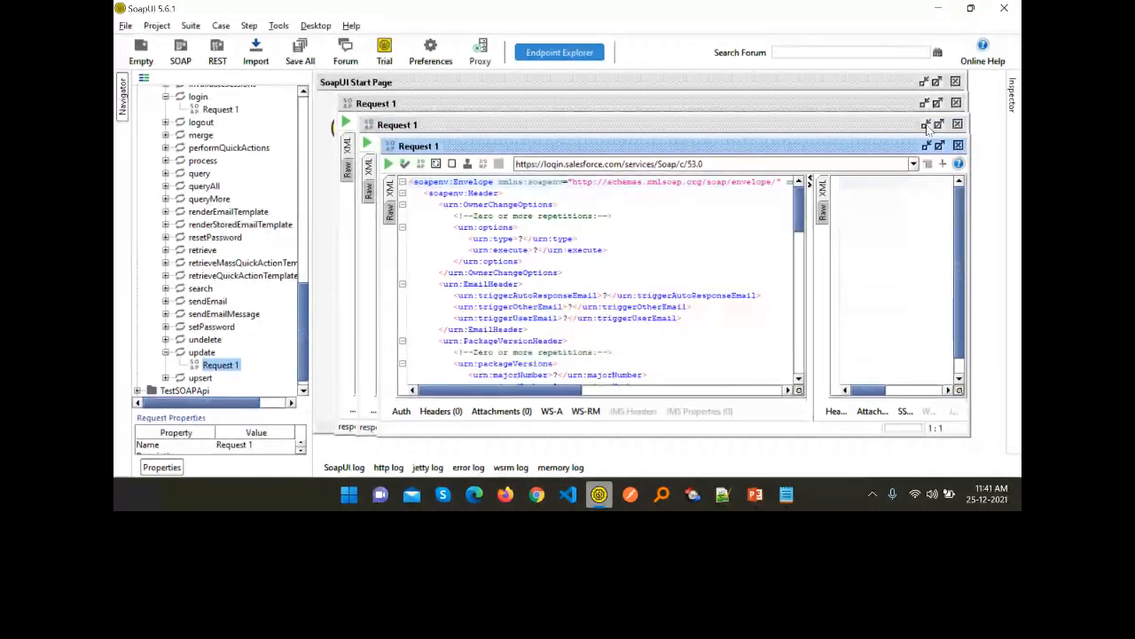
pyautogui.click(858, 129)
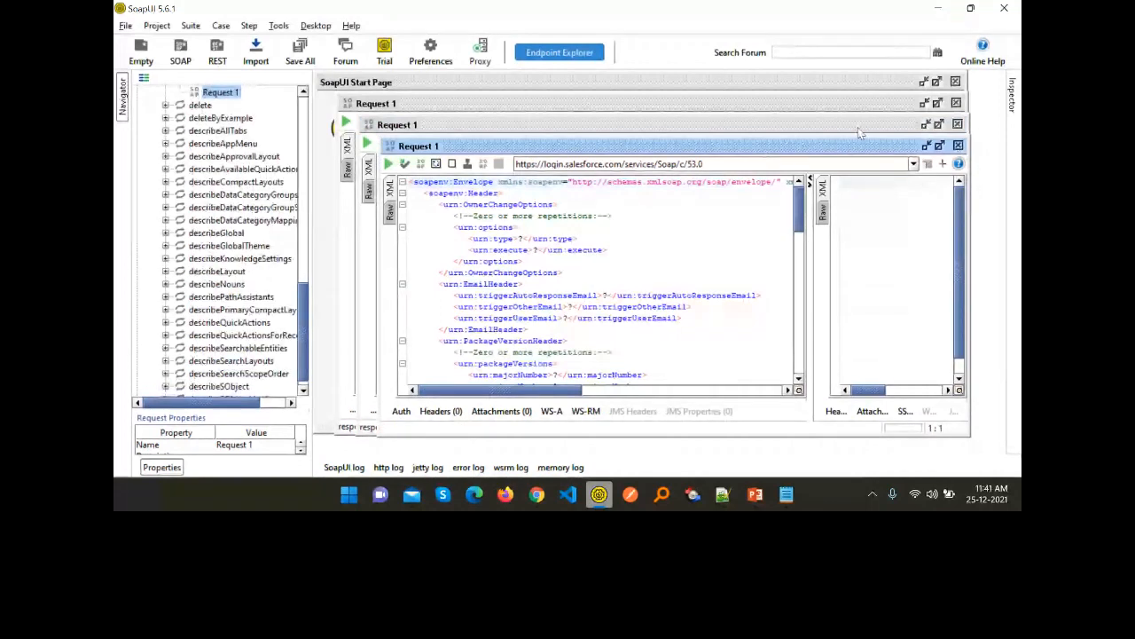
# Copy the create request's xsi:type="Account" attribute into Notepad and close the create request window
pyautogui.click(859, 133)
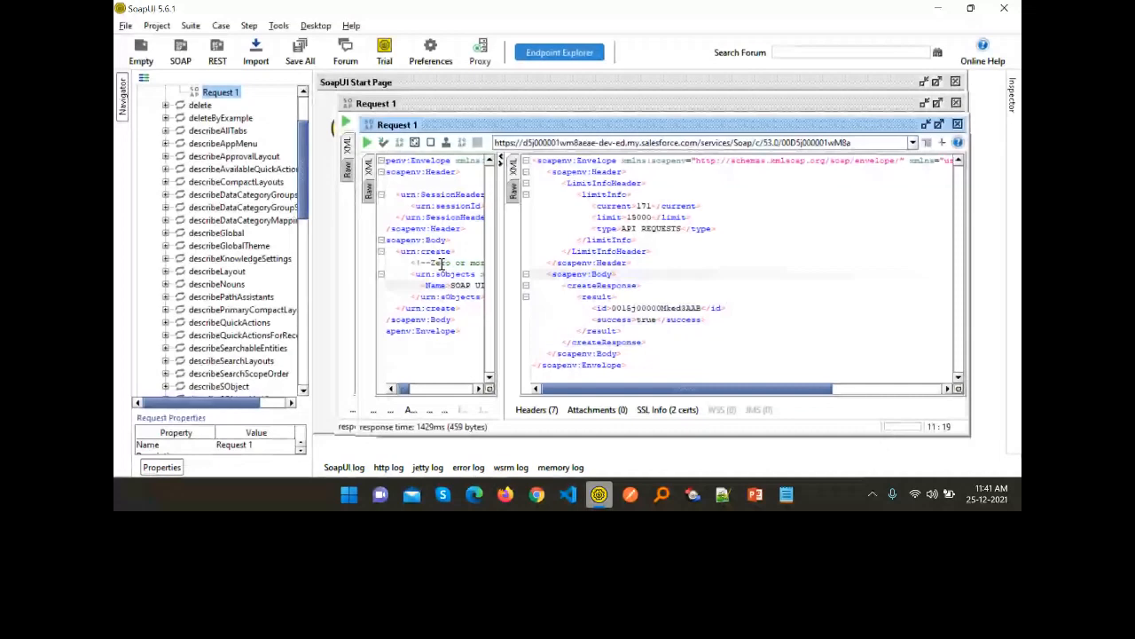
pyautogui.click(418, 275)
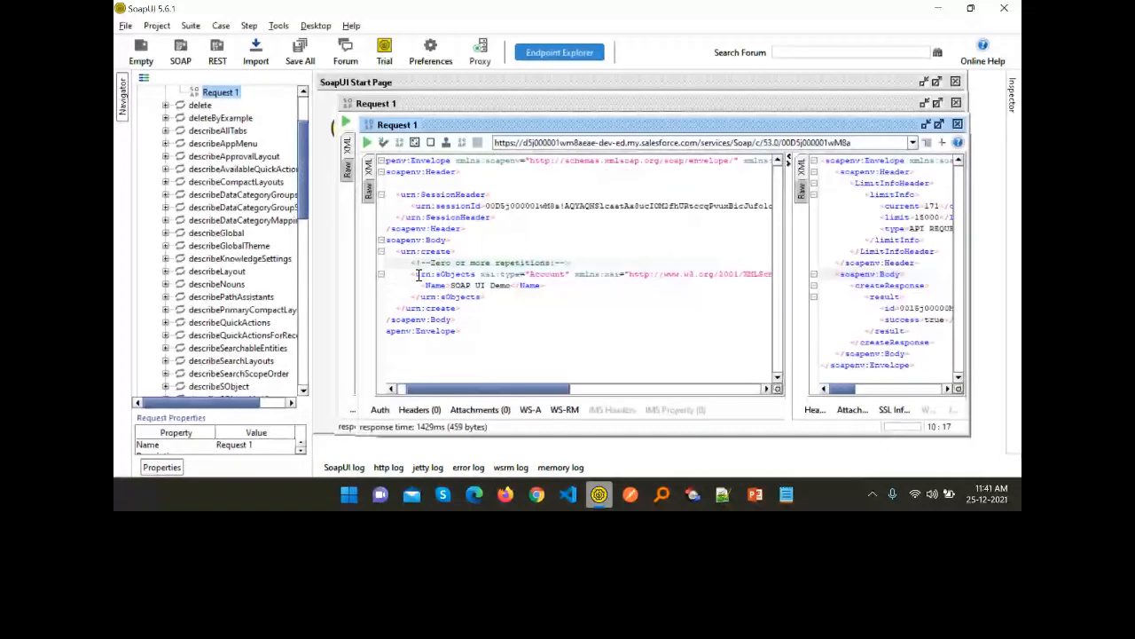
pyautogui.moveTo(480, 274); pyautogui.dragTo(774, 274)
pyautogui.hotkey('ctrl', 'c')
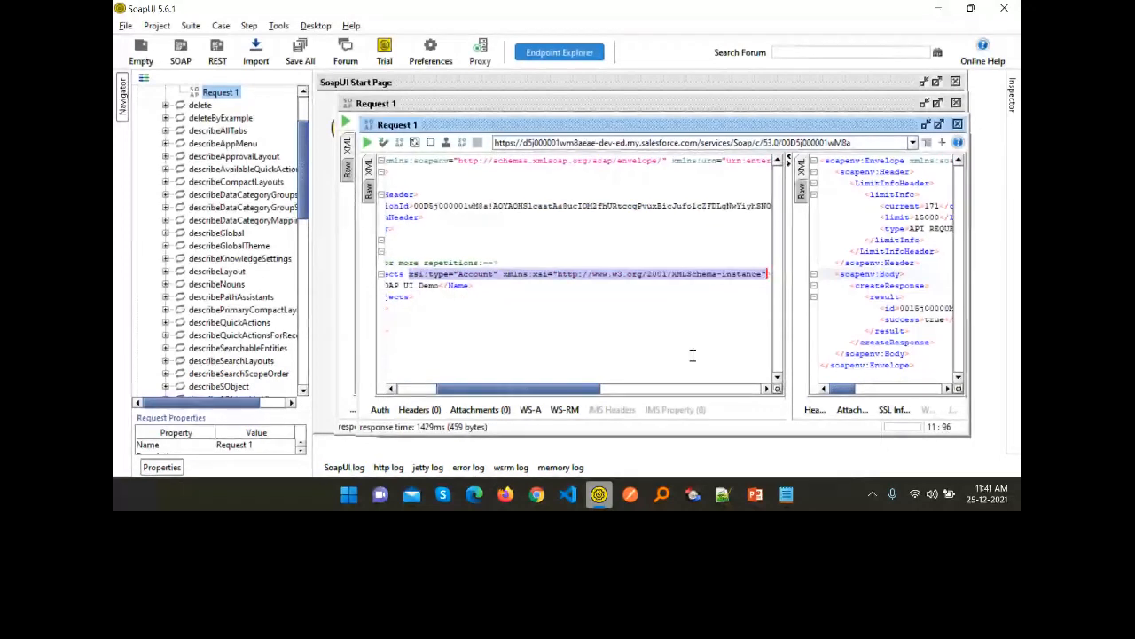
pyautogui.click(786, 494)
pyautogui.hotkey('ctrl', 'v')
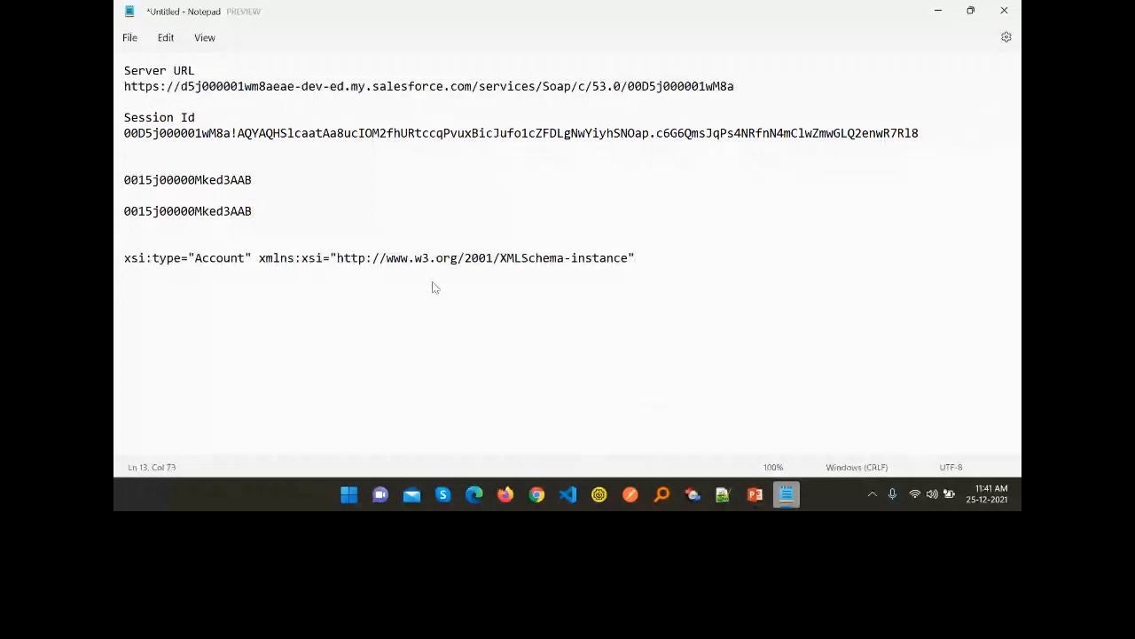
pyautogui.hotkey('alt', 'Tab')
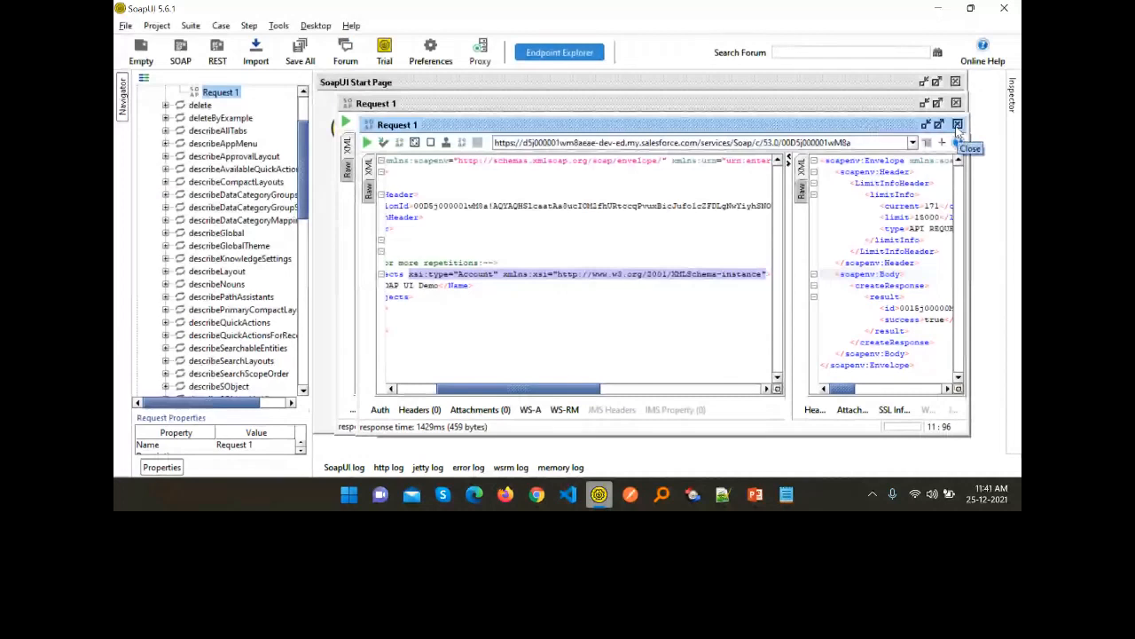
pyautogui.click(957, 124)
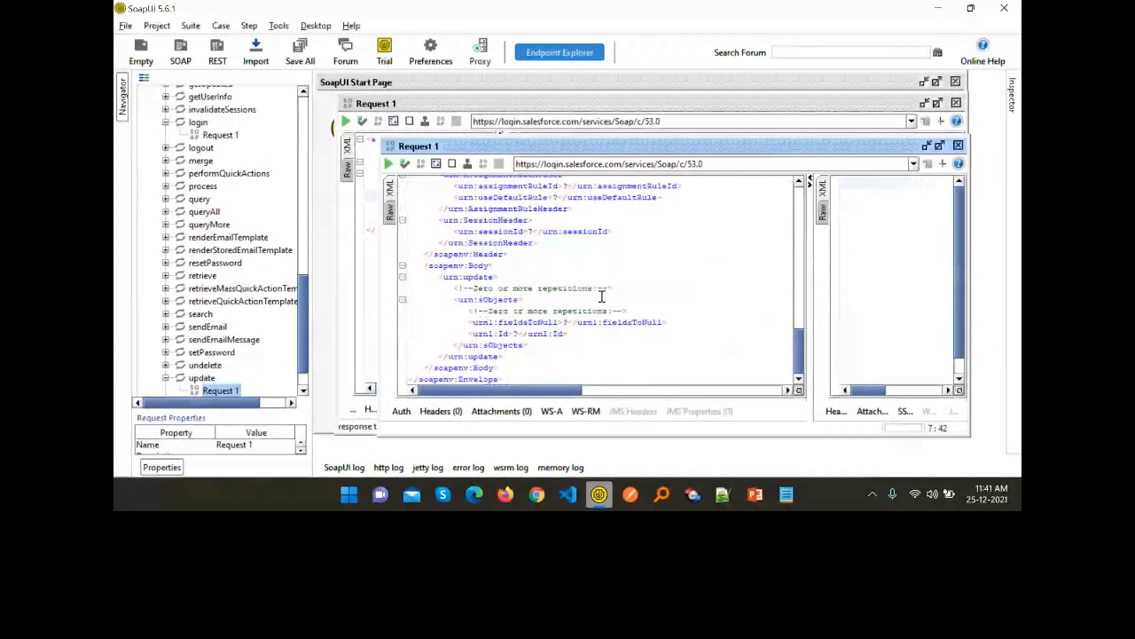
# Close the extra request windows and delete every optional update header except SessionHeader
pyautogui.click(958, 144)
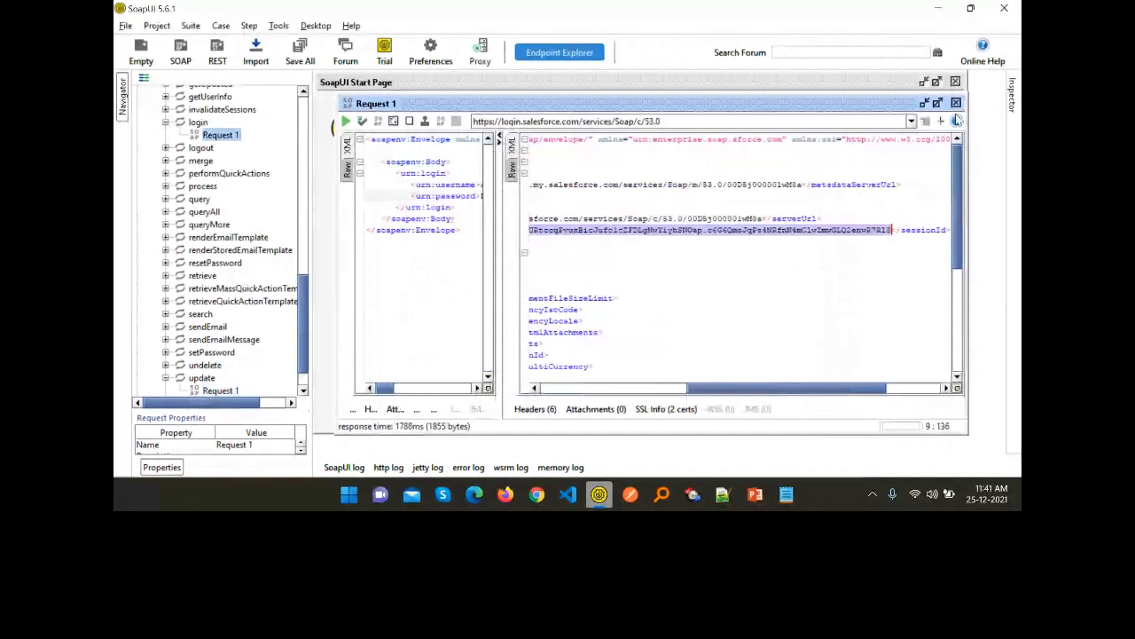
pyautogui.click(956, 104)
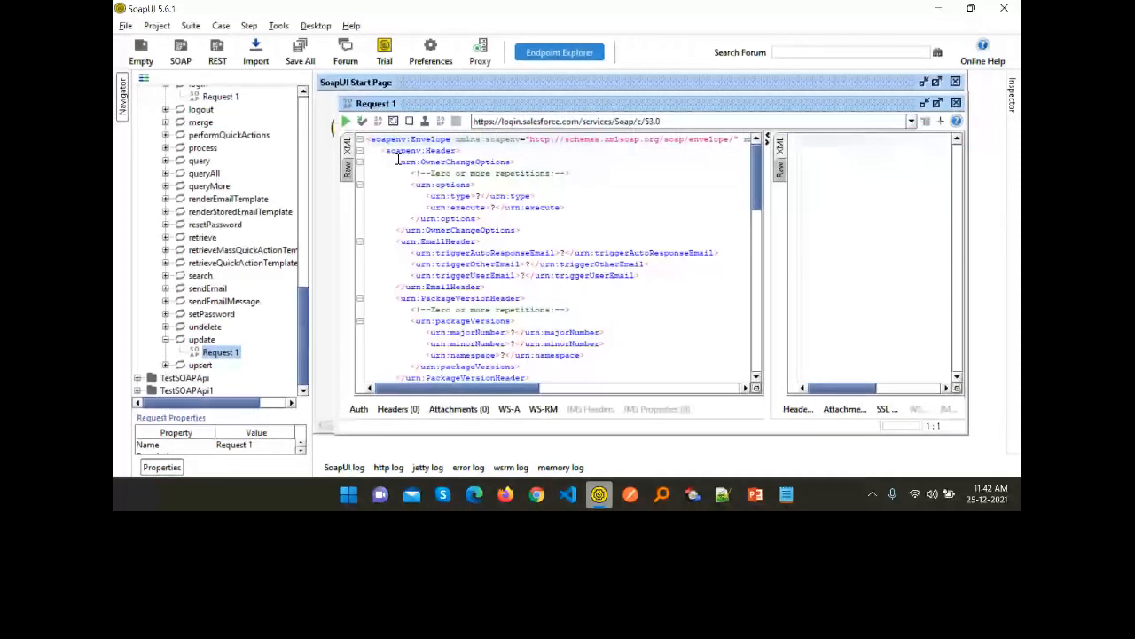
pyautogui.moveTo(397, 159); pyautogui.dragTo(630, 397)
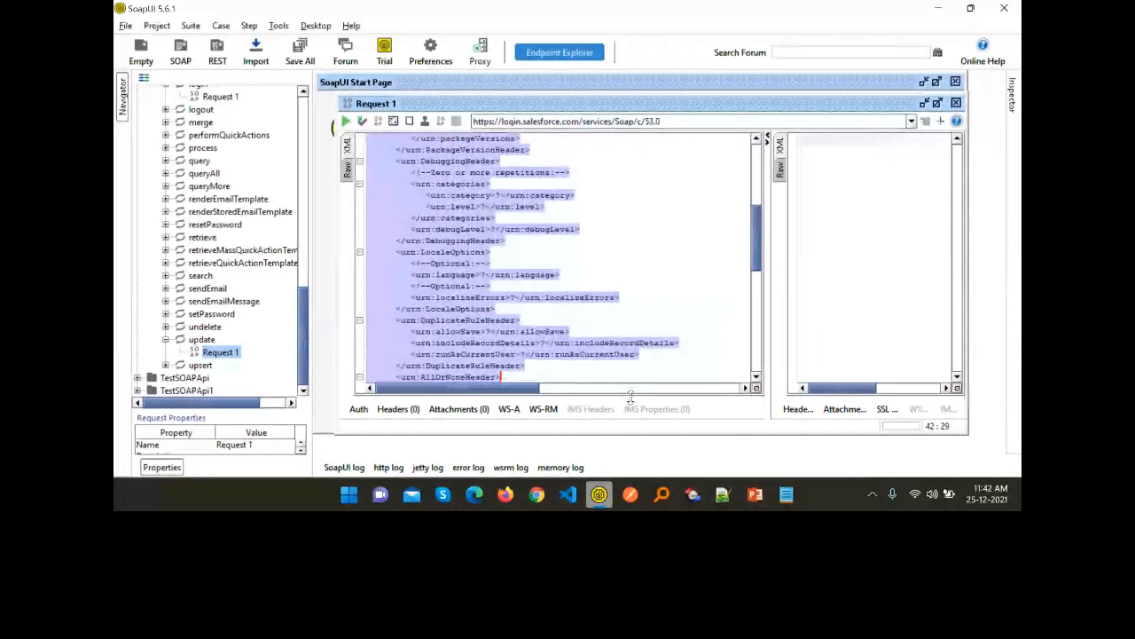
pyautogui.moveTo(630, 397); pyautogui.dragTo(616, 333)
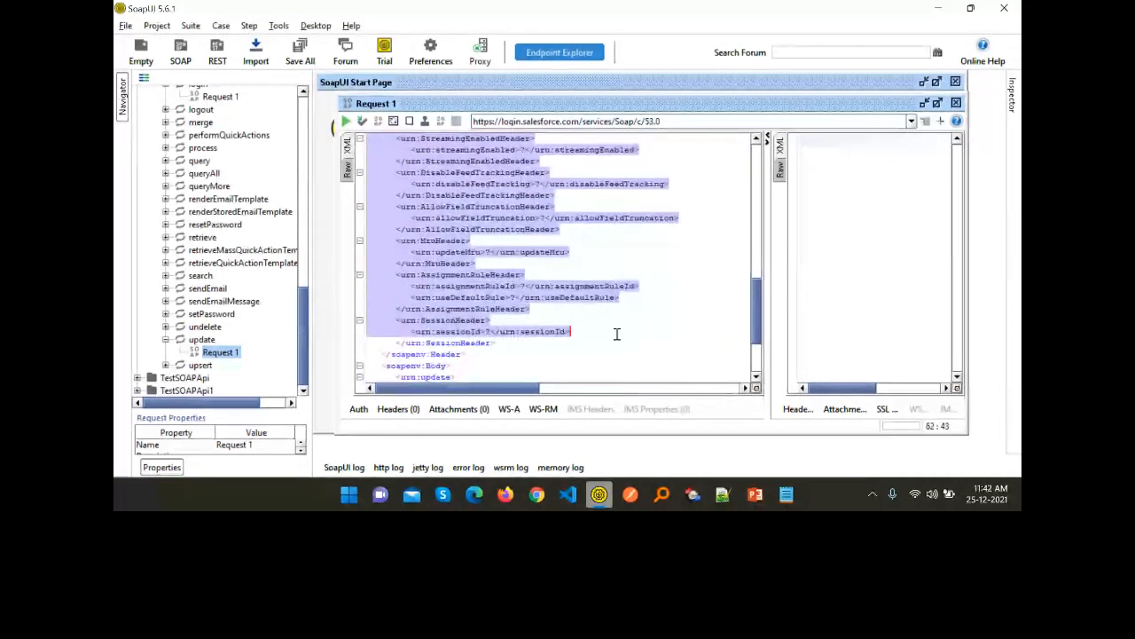
pyautogui.press('Delete')
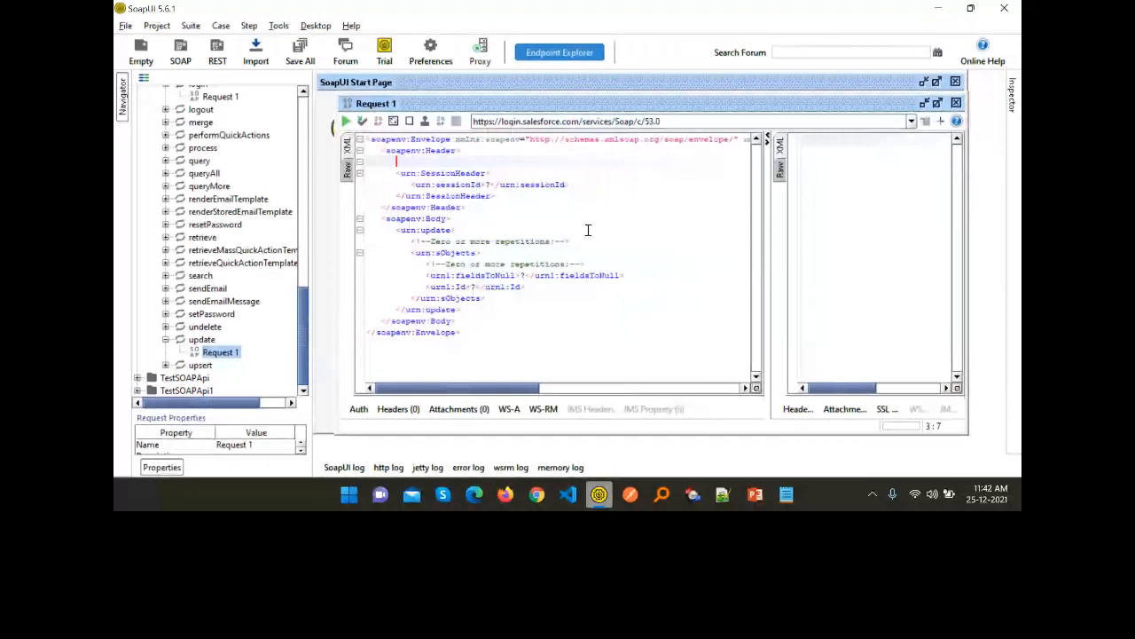
# Fill the update request's sessionId with the session ID copied from the Notepad notes
pyautogui.click(493, 184)
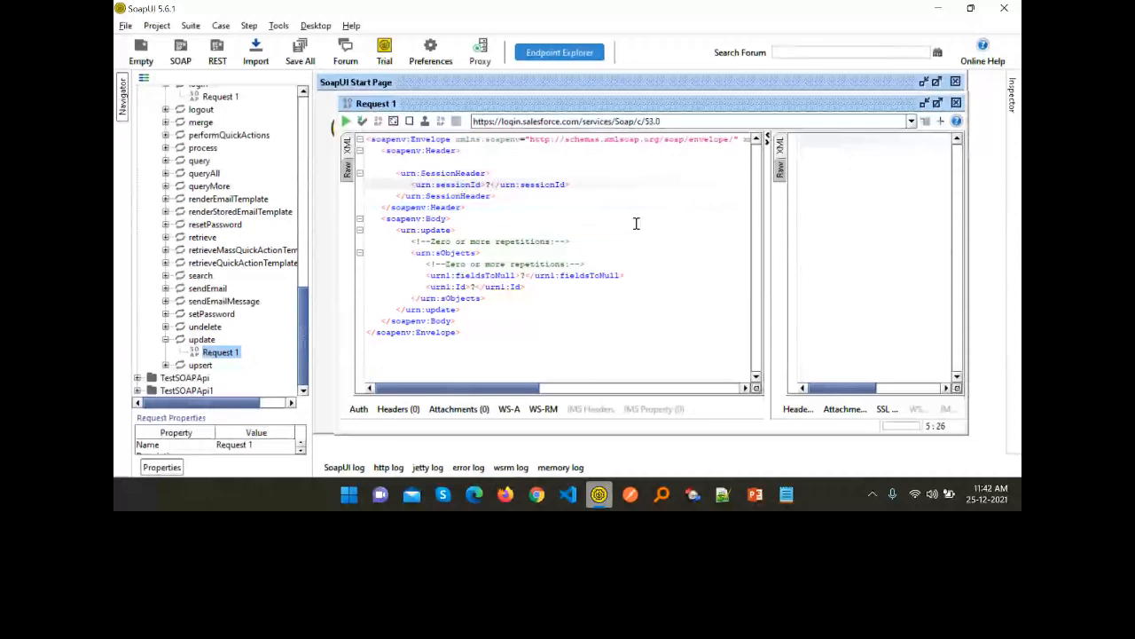
pyautogui.hotkey('alt', 'Tab')
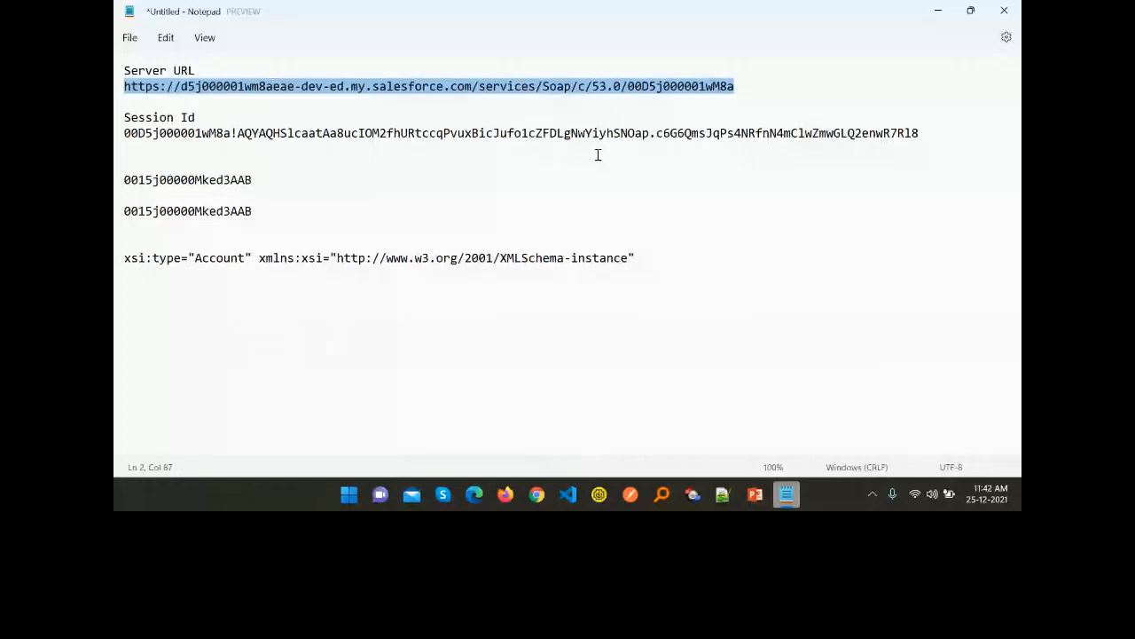
pyautogui.hotkey('alt', 'Tab')
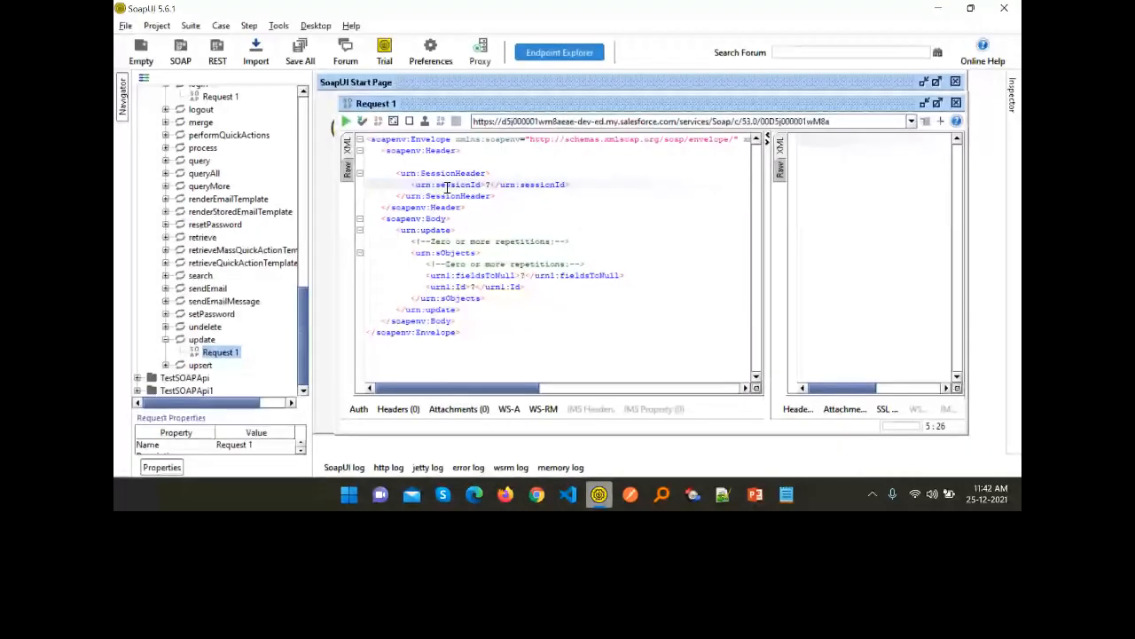
pyautogui.hotkey('alt', 'Tab')
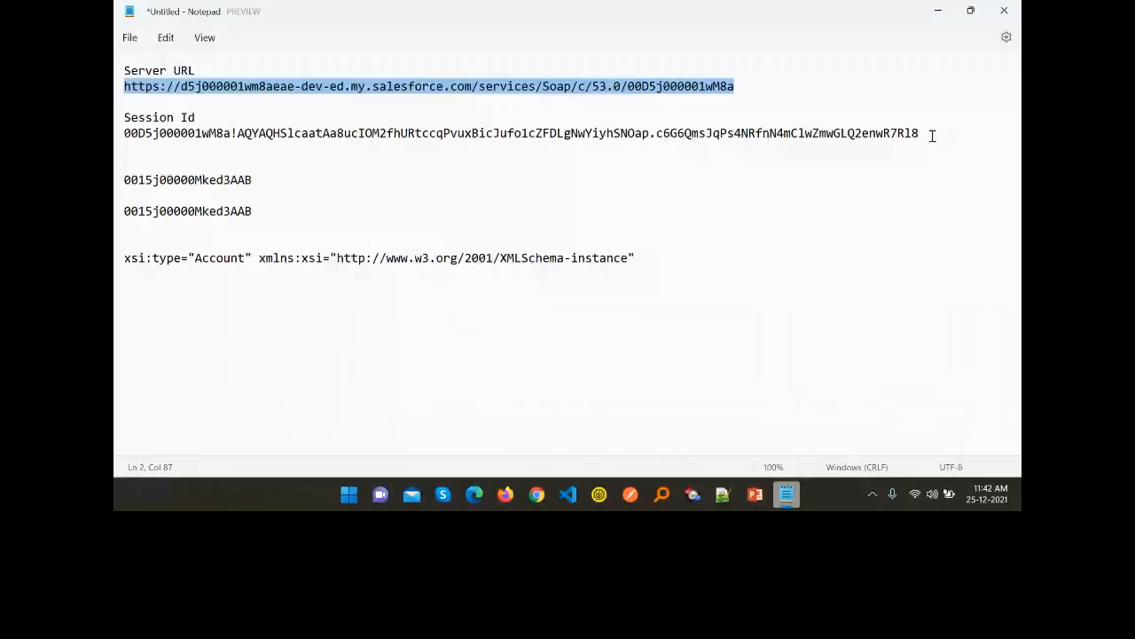
pyautogui.moveTo(932, 135); pyautogui.dragTo(156, 133)
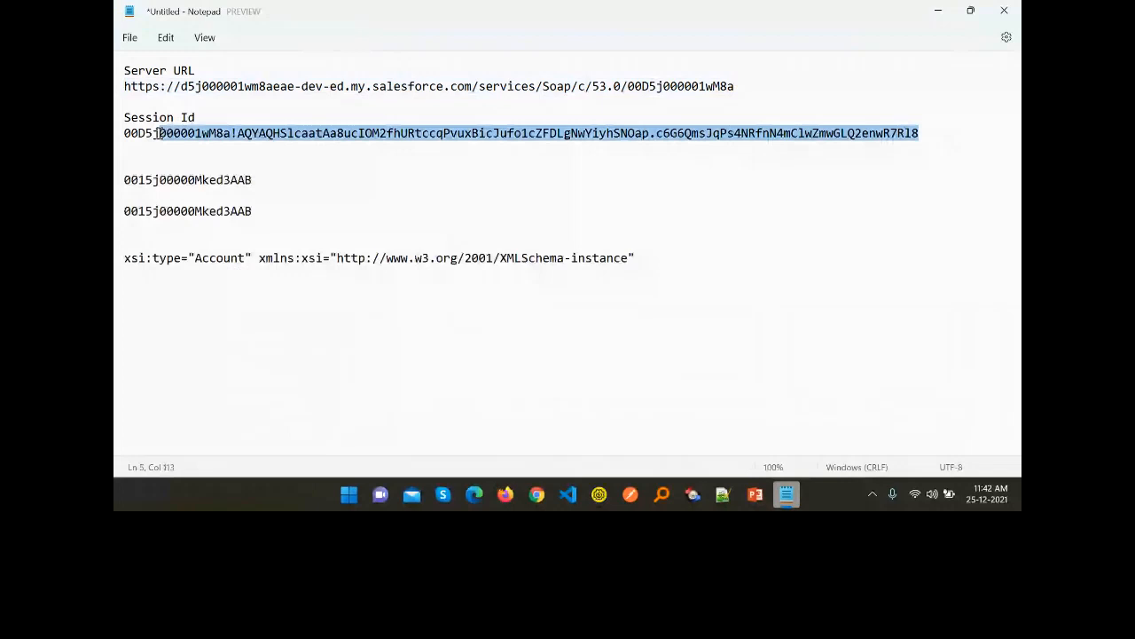
pyautogui.hotkey('ctrl', 'c')
pyautogui.hotkey('alt', 'Tab')
pyautogui.hotkey('ctrl', 'v')
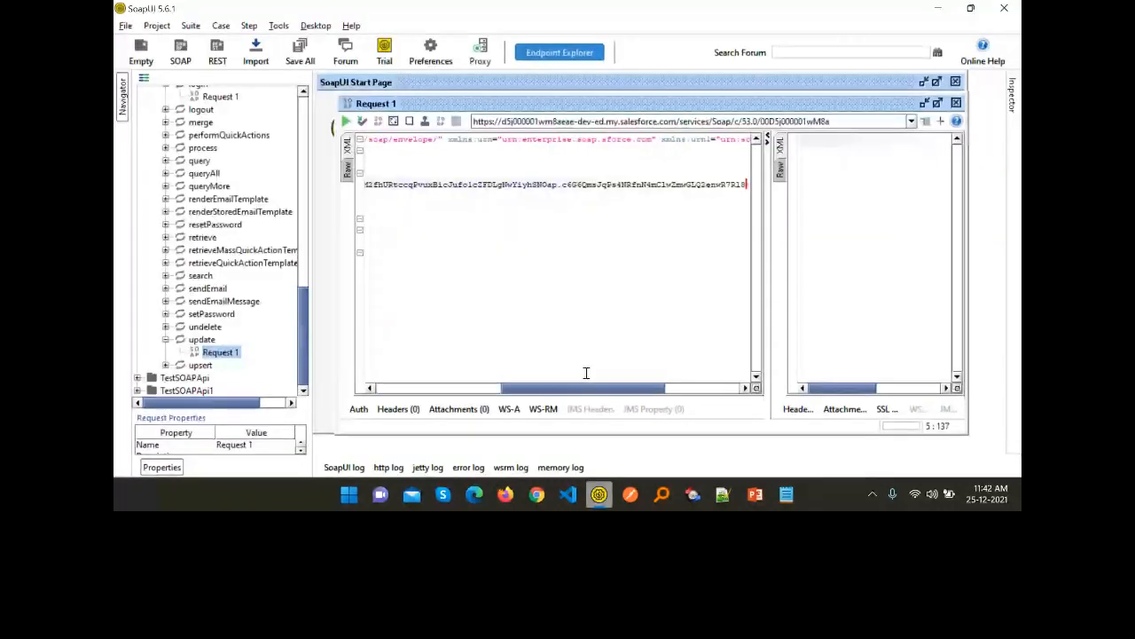
pyautogui.moveTo(586, 388); pyautogui.dragTo(457, 388)
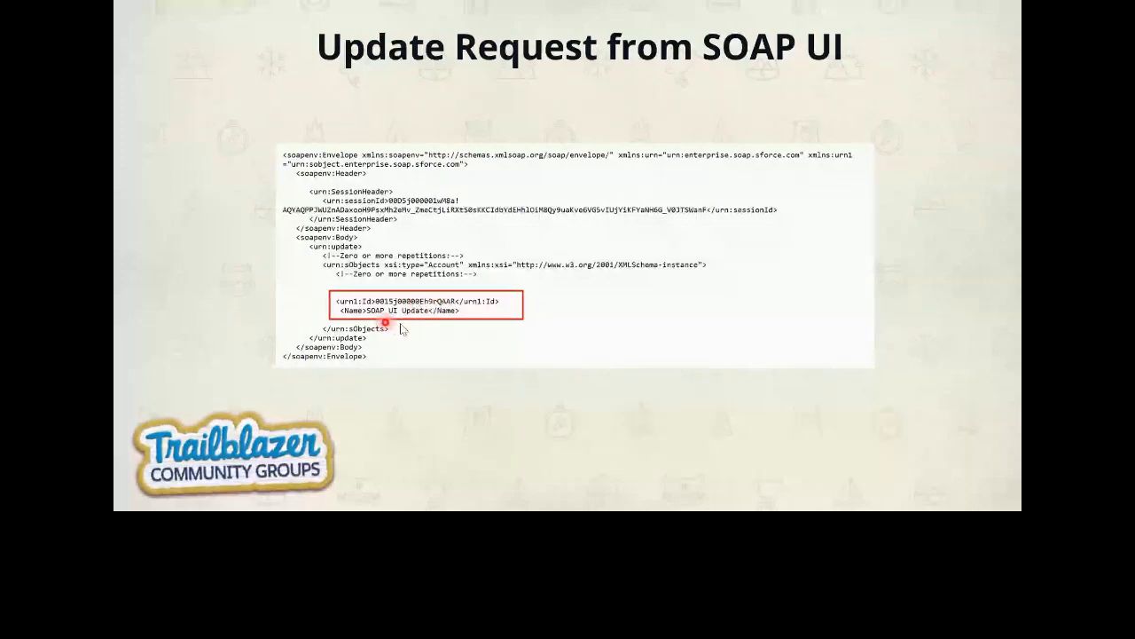
# Leave the update-request example slide and return to SoapUI's update request
pyautogui.hotkey('alt', 'Tab')
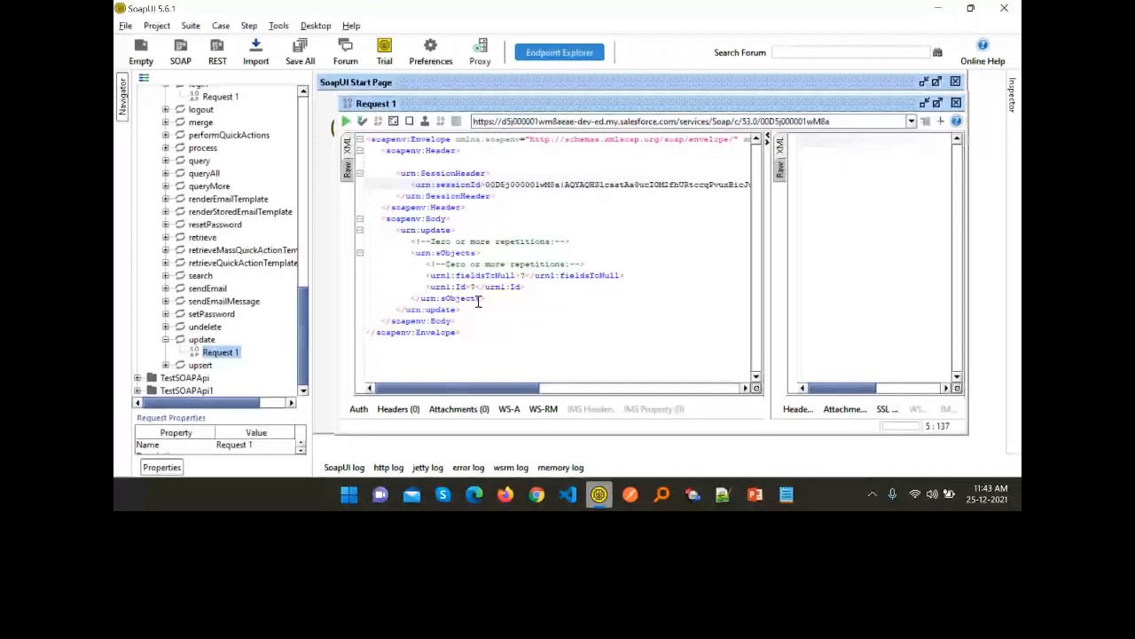
# Type the sObjects element as Account from the saved notes and delete the fieldsToNull line
pyautogui.click(479, 253)
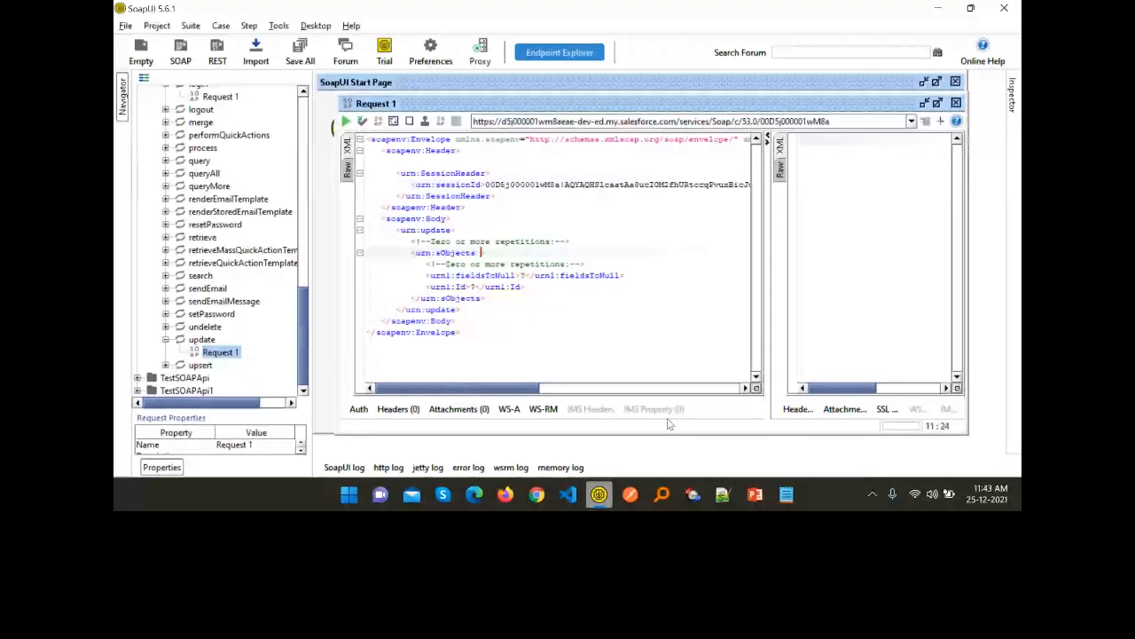
pyautogui.click(787, 494)
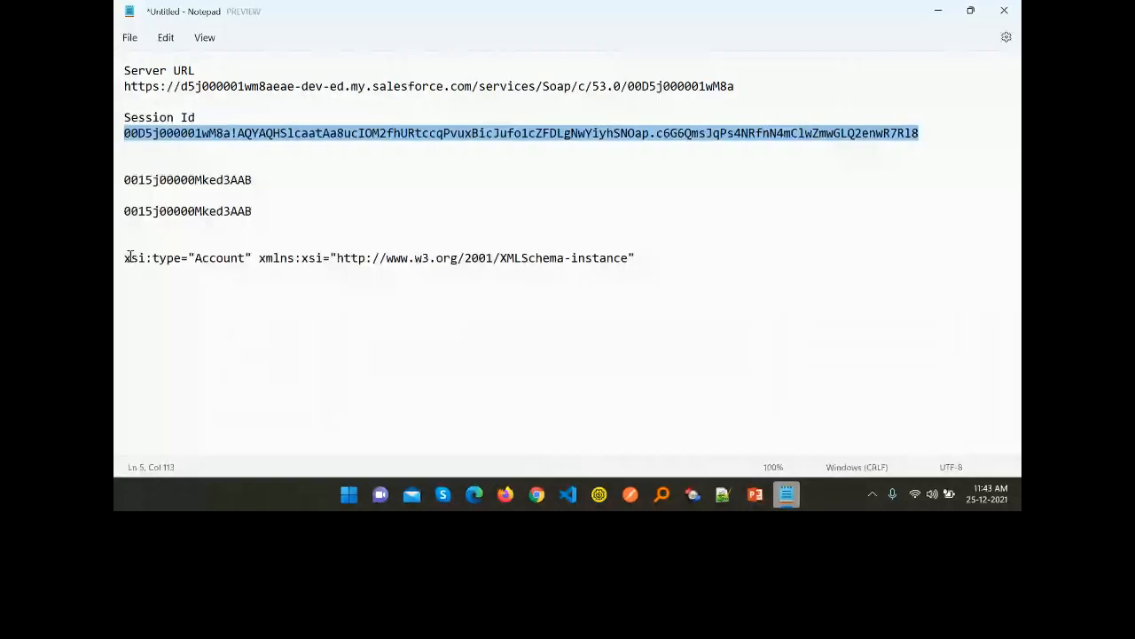
pyautogui.moveTo(125, 257); pyautogui.dragTo(659, 275)
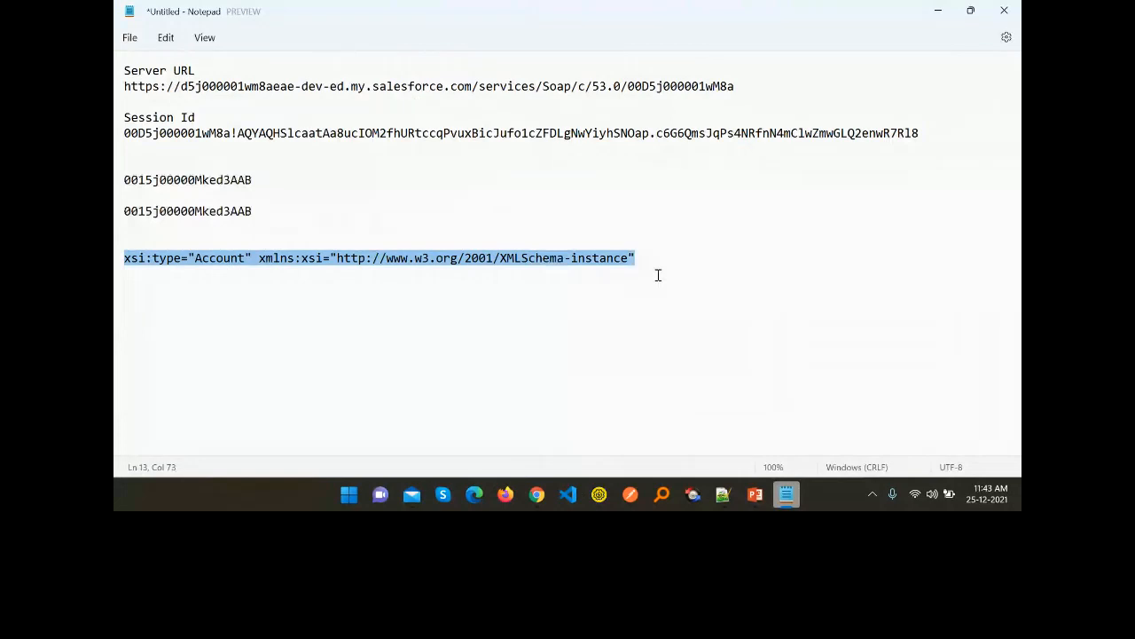
pyautogui.hotkey('alt', 'Tab')
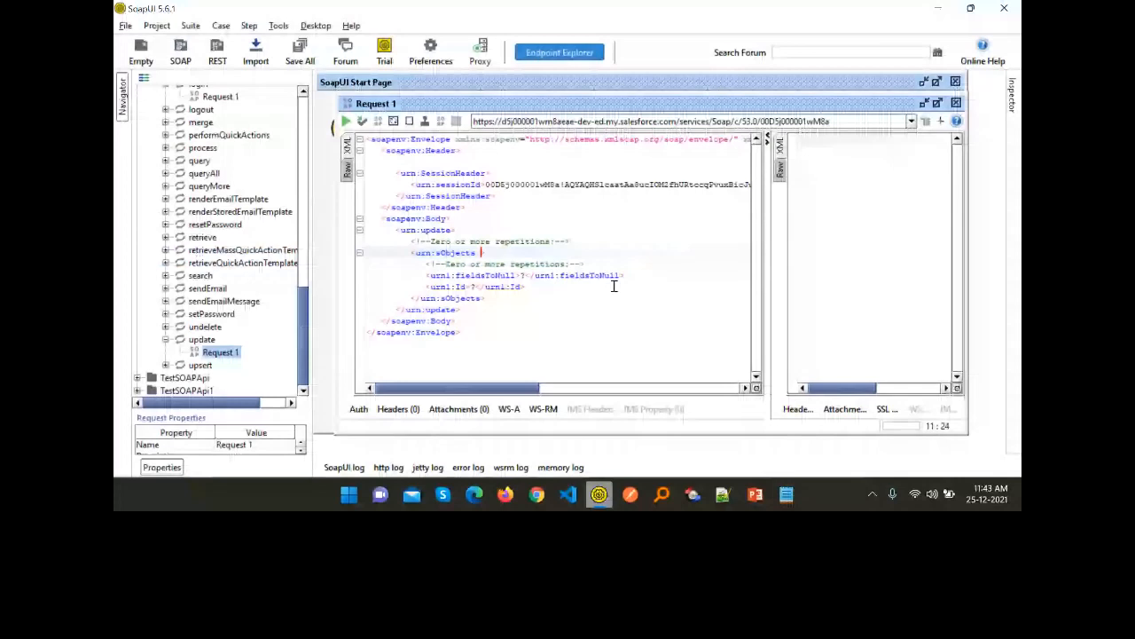
pyautogui.hotkey('ctrl', 'v')
pyautogui.moveTo(423, 275); pyautogui.dragTo(648, 272)
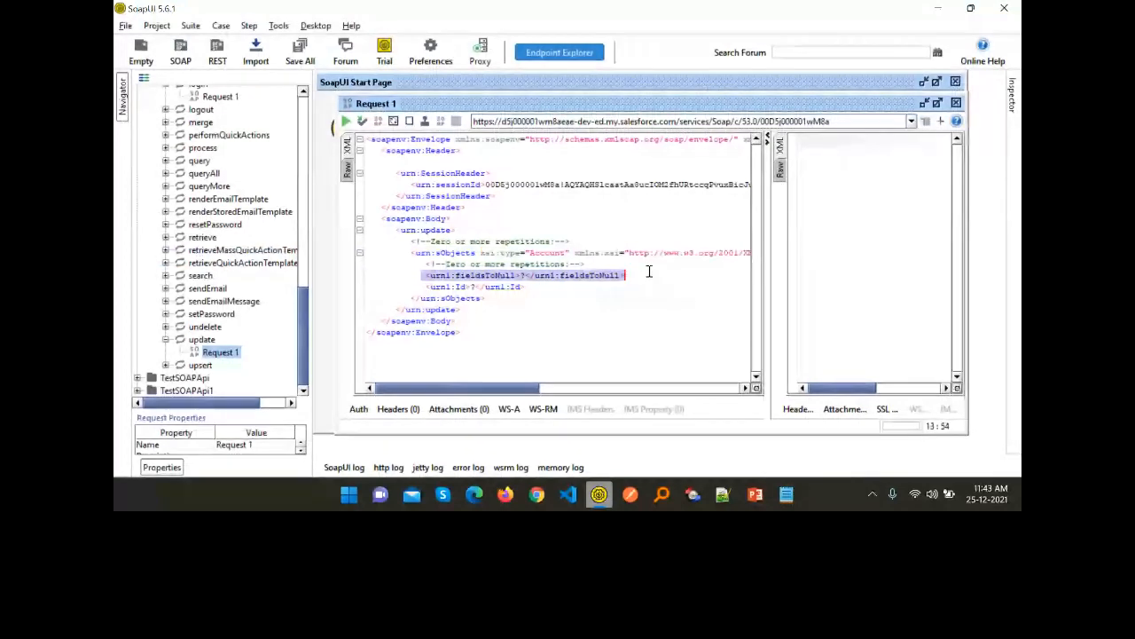
pyautogui.press('Delete')
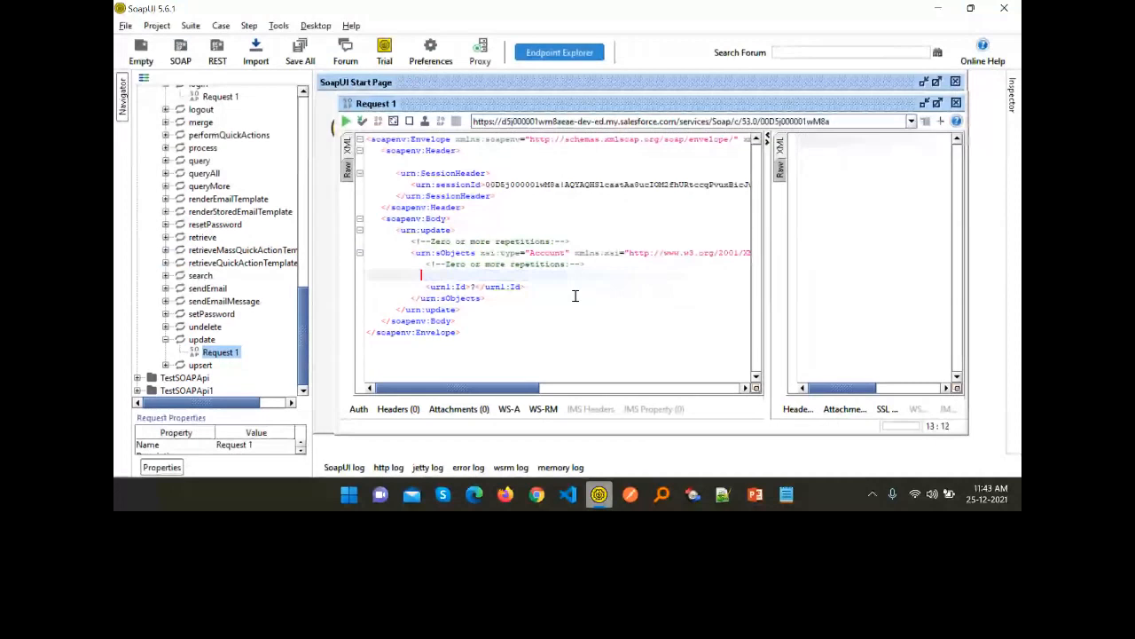
# Replace the Id placeholder with the account's record ID copied from the notes
pyautogui.click(477, 286)
pyautogui.press('BackSpace')
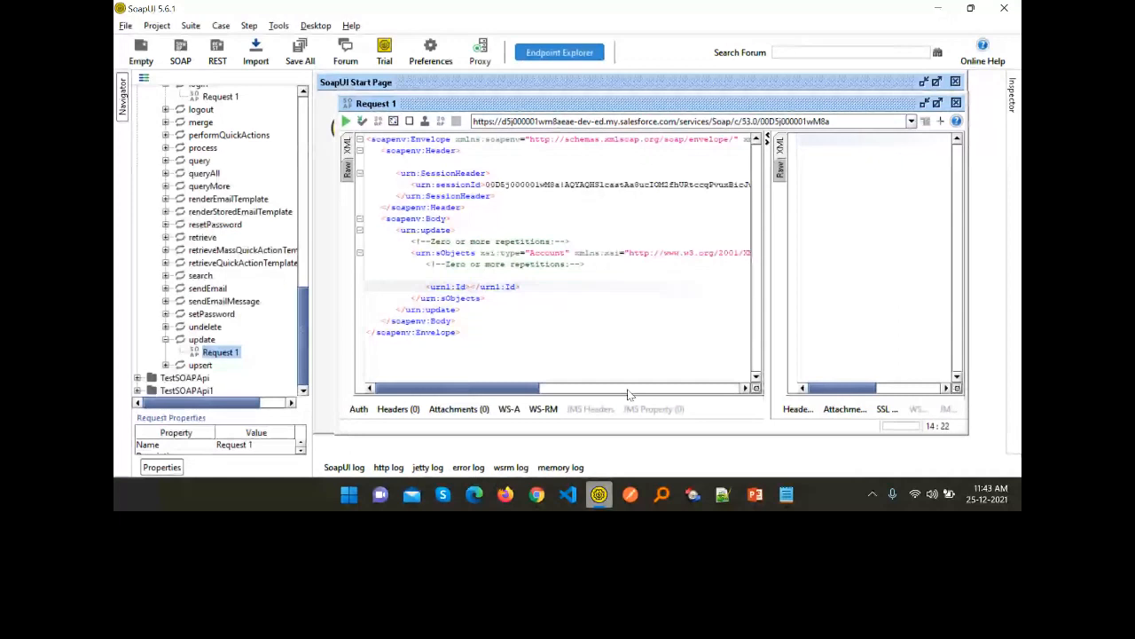
pyautogui.click(787, 494)
pyautogui.doubleClick(197, 183)
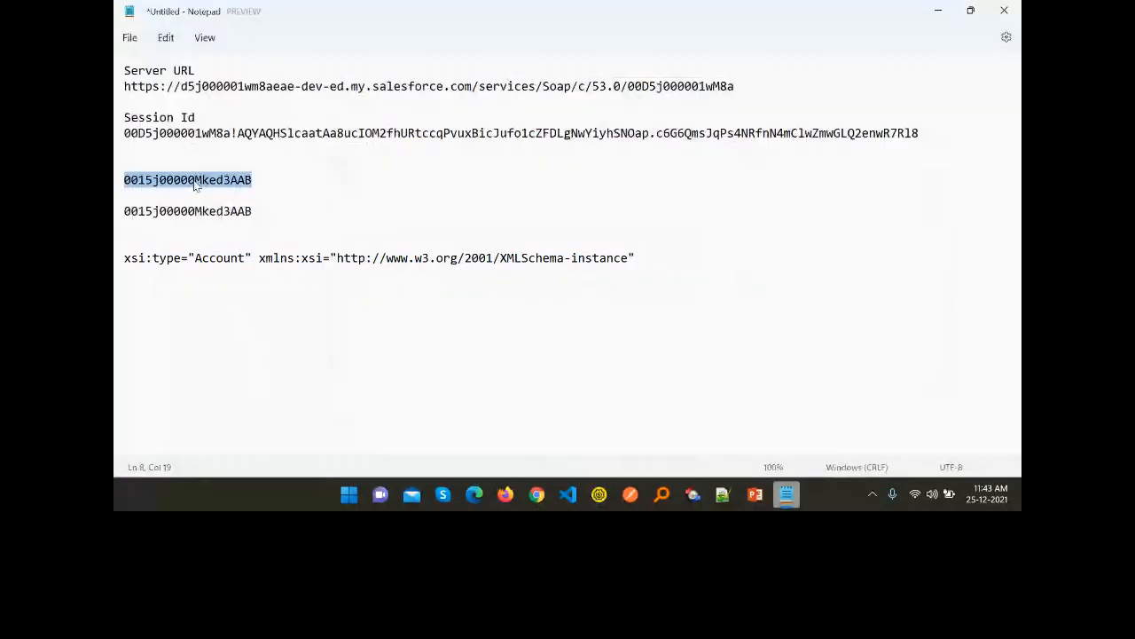
pyautogui.hotkey('ctrl', 'c')
pyautogui.hotkey('alt', 'Tab')
pyautogui.hotkey('ctrl', 'v')
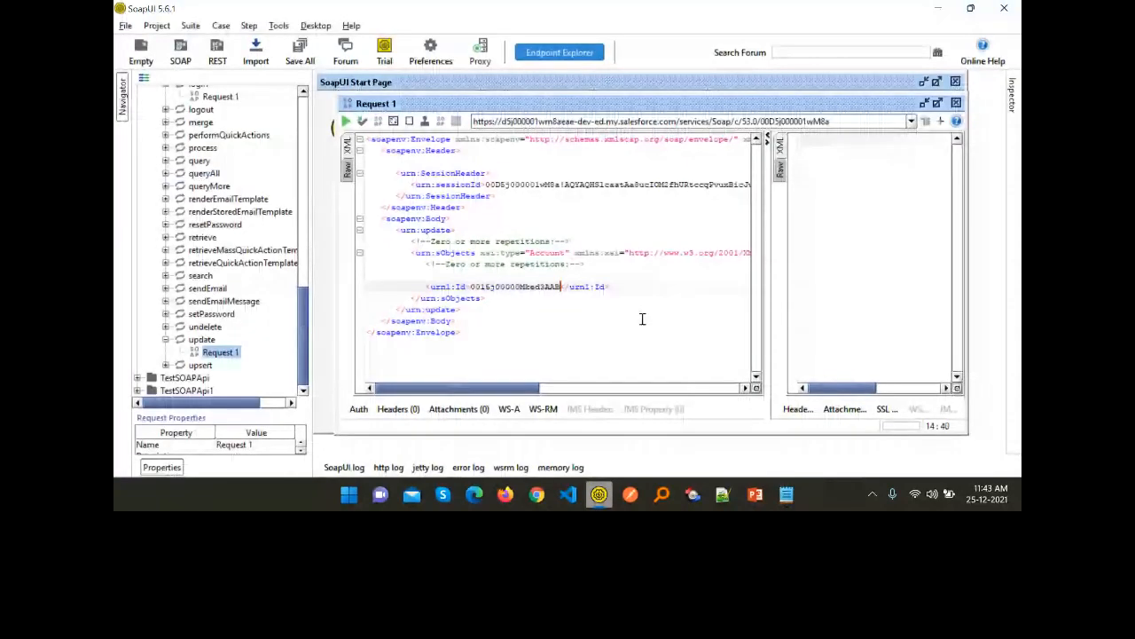
pyautogui.click(621, 287)
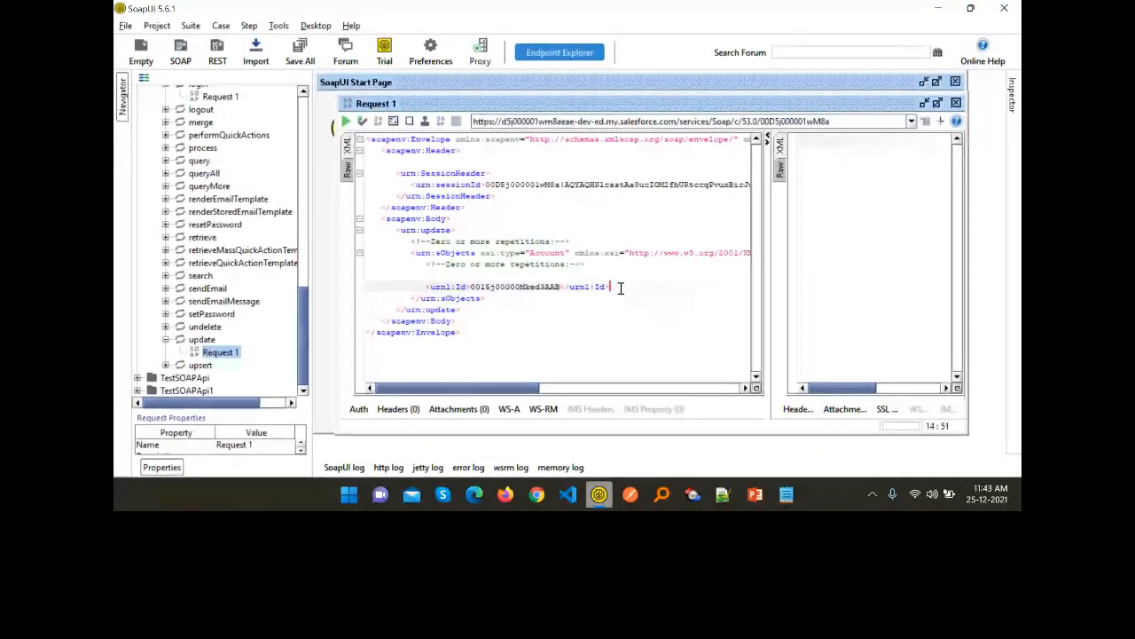
# Add a <Name> element below the Id with the value 'SOAP UI Demo Update'
pyautogui.press('Return')
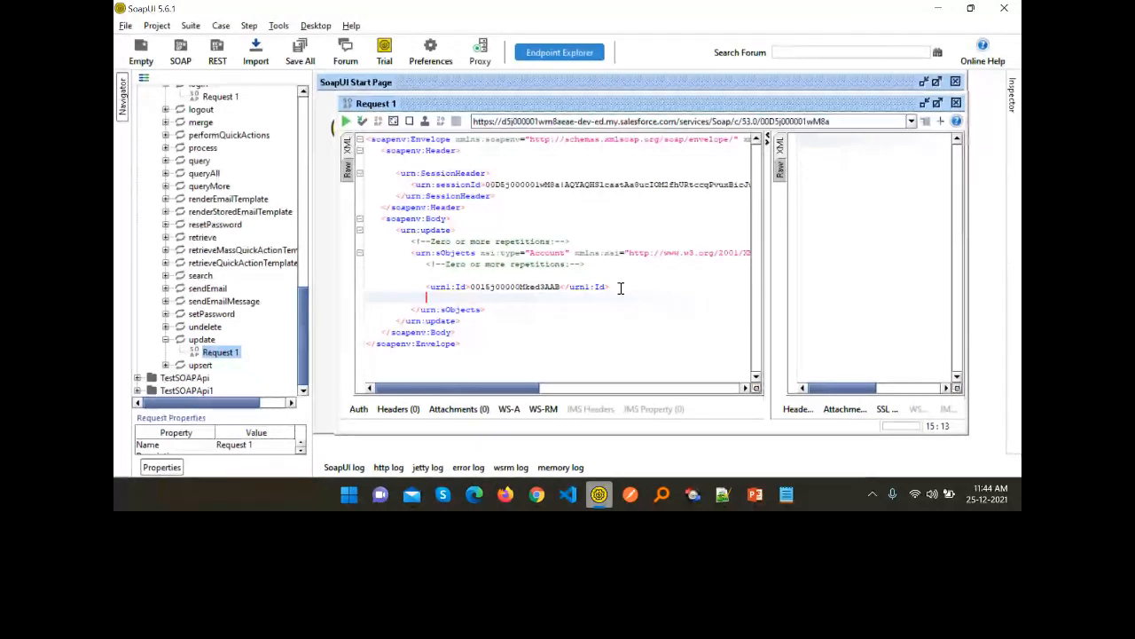
pyautogui.write('<Name')
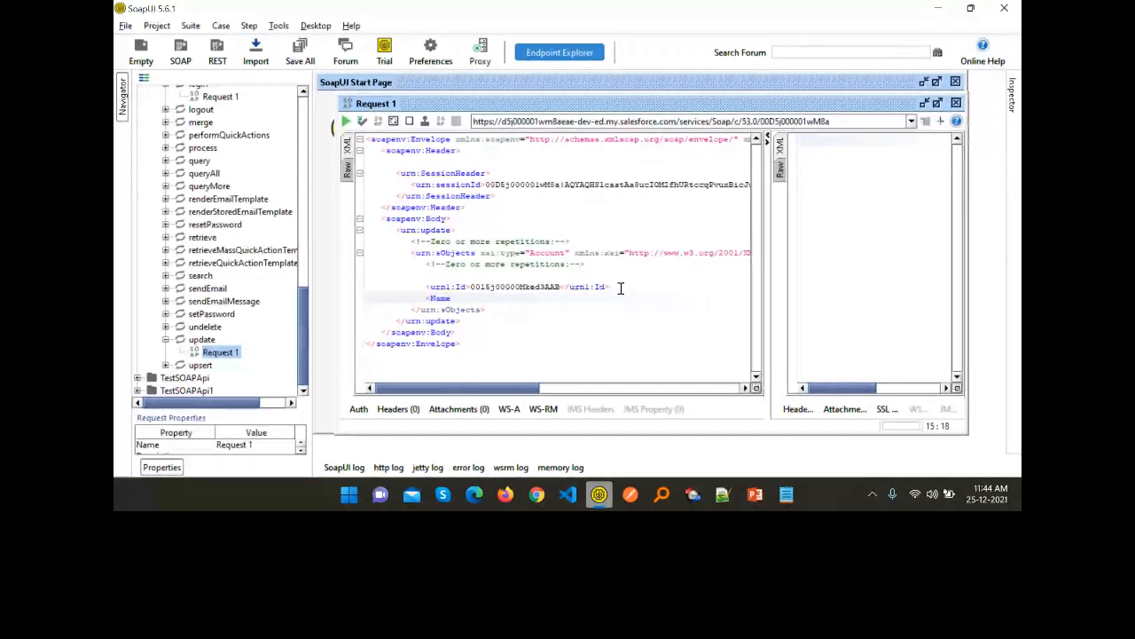
pyautogui.write('></Name>')
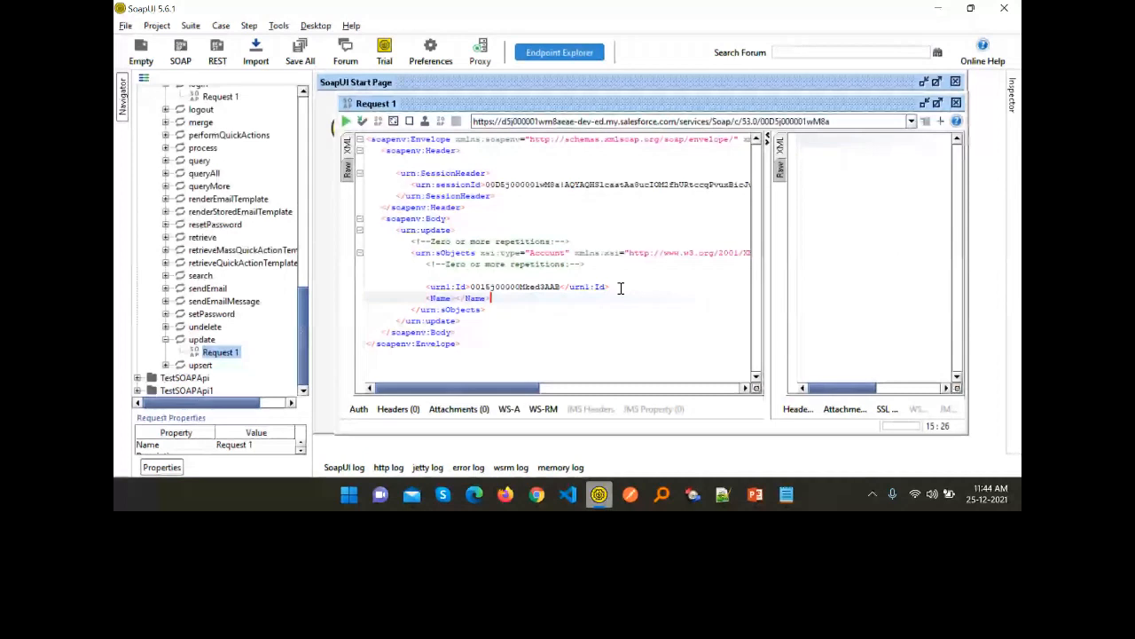
pyautogui.press('Left')
pyautogui.press('Left')
pyautogui.press('Left')
pyautogui.press('Left')
pyautogui.press('Left')
pyautogui.press('Left')
pyautogui.press('Left')
pyautogui.write('SOAP U')
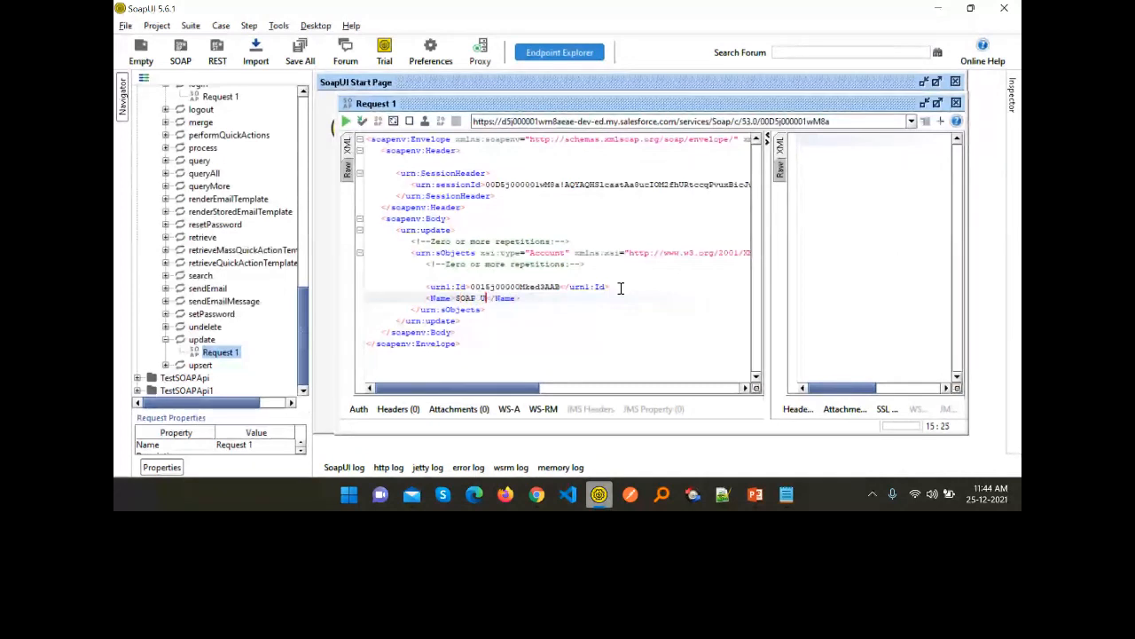
pyautogui.write('I Demo')
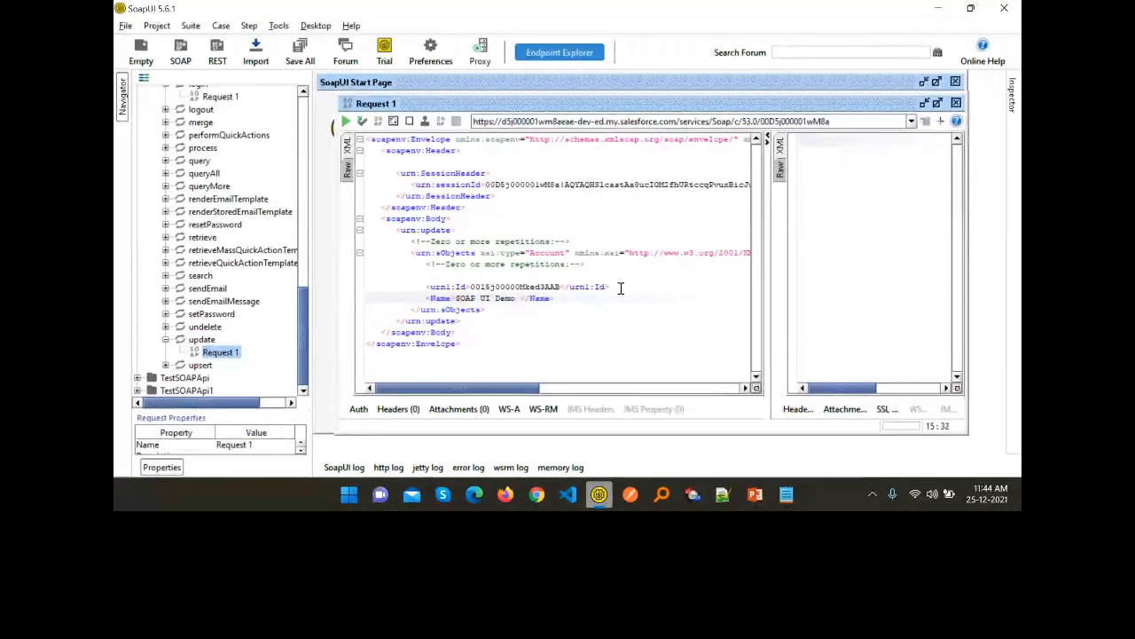
pyautogui.write(' Update')
pyautogui.hotkey('alt', 'Tab')
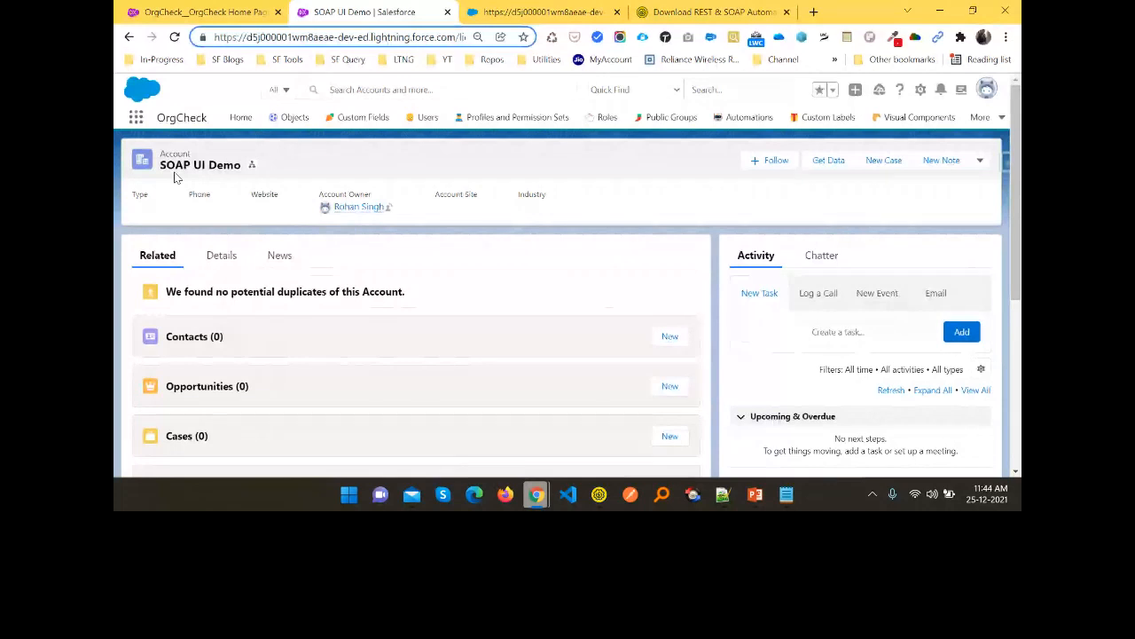
# Return from the SOAP UI Demo account page to SoapUI's update request
pyautogui.hotkey('alt', 'Tab')
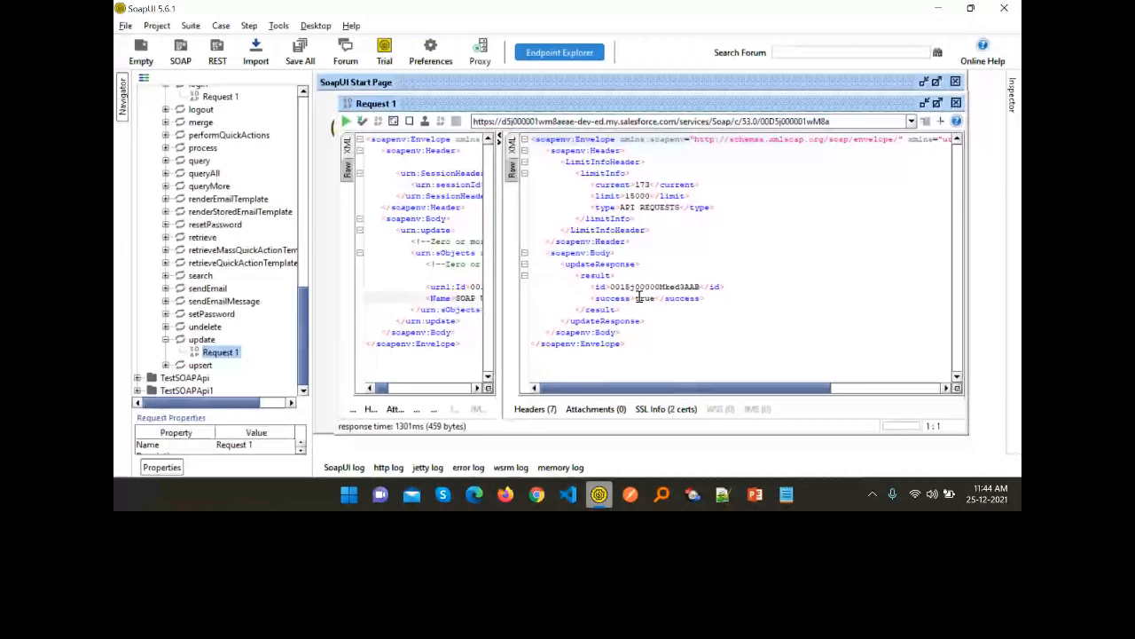
# Try loading the edited account record address in the browser, backing out of the error page
pyautogui.hotkey('alt', 'Tab')
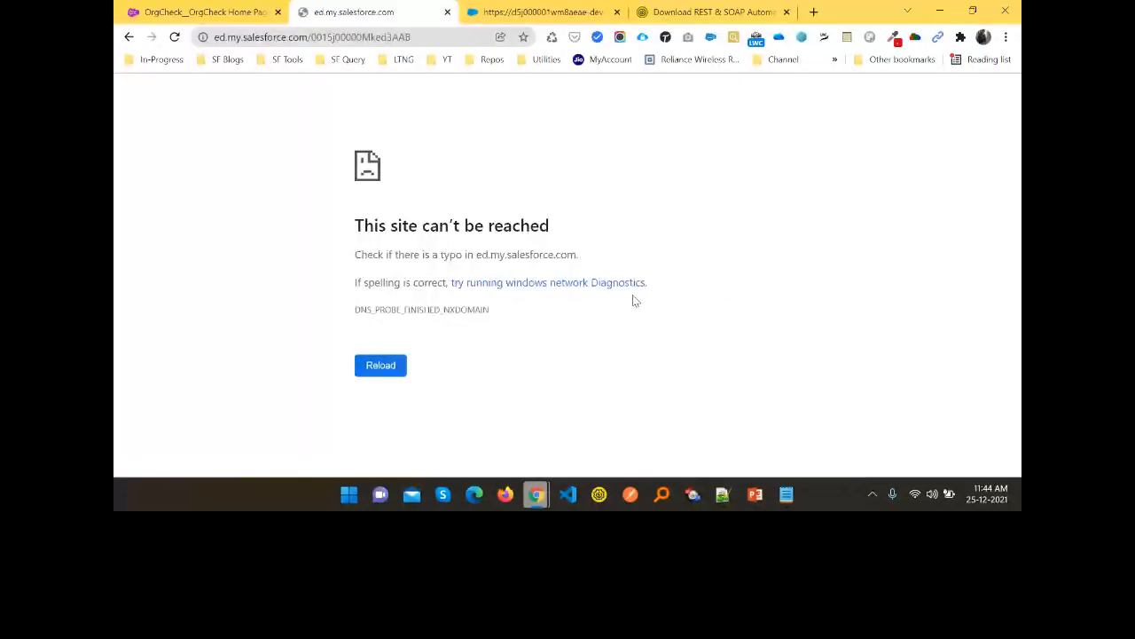
pyautogui.click(129, 38)
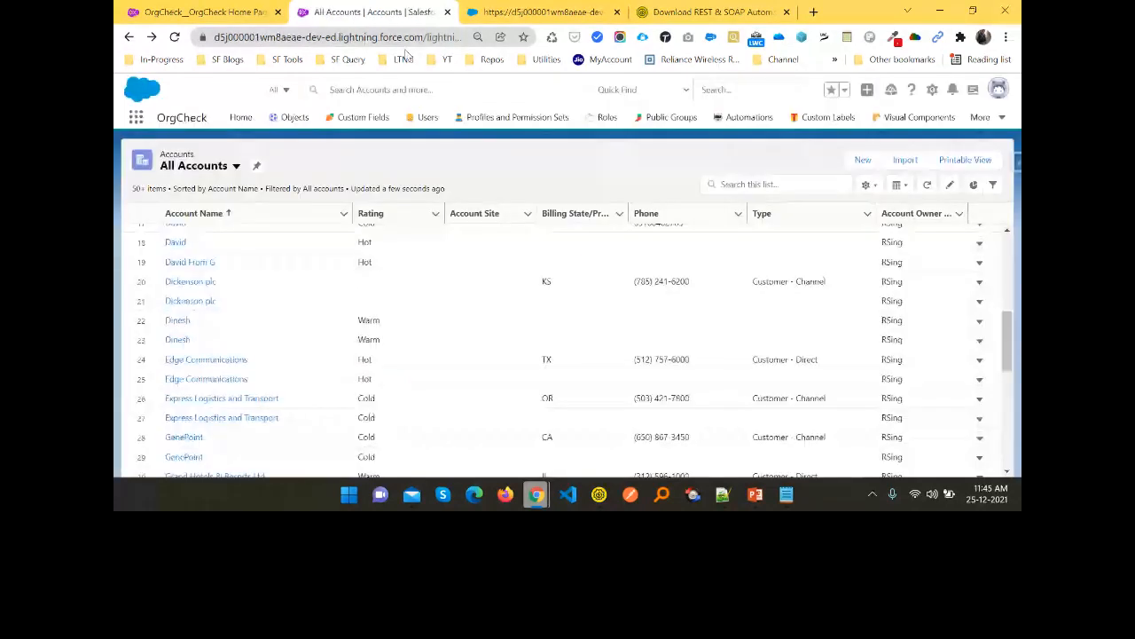
pyautogui.click(410, 38)
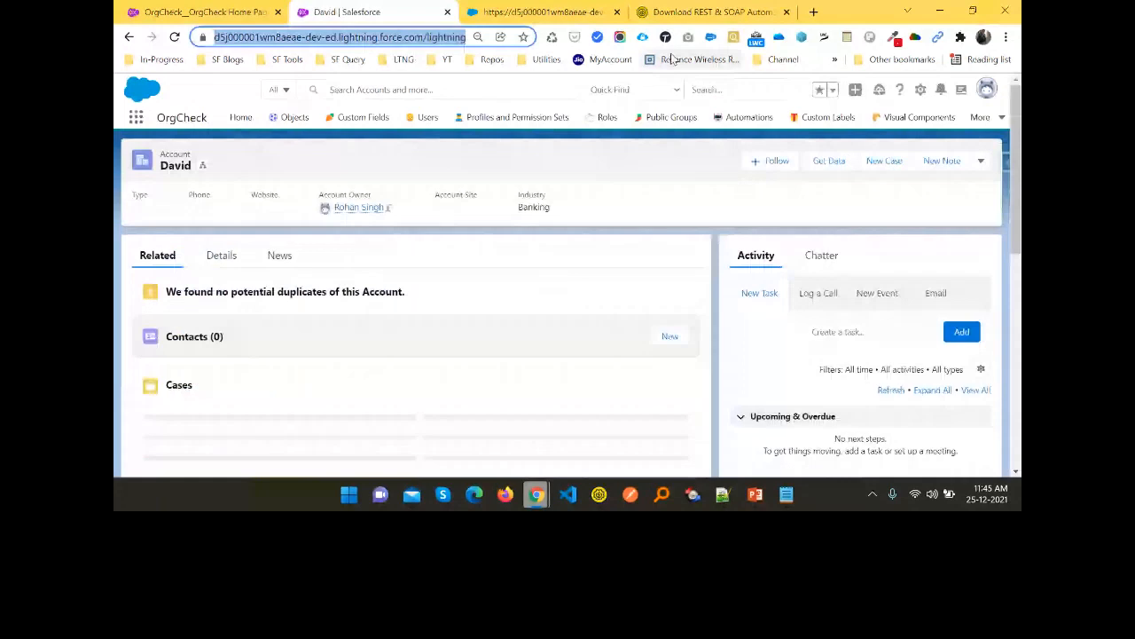
pyautogui.press('End')
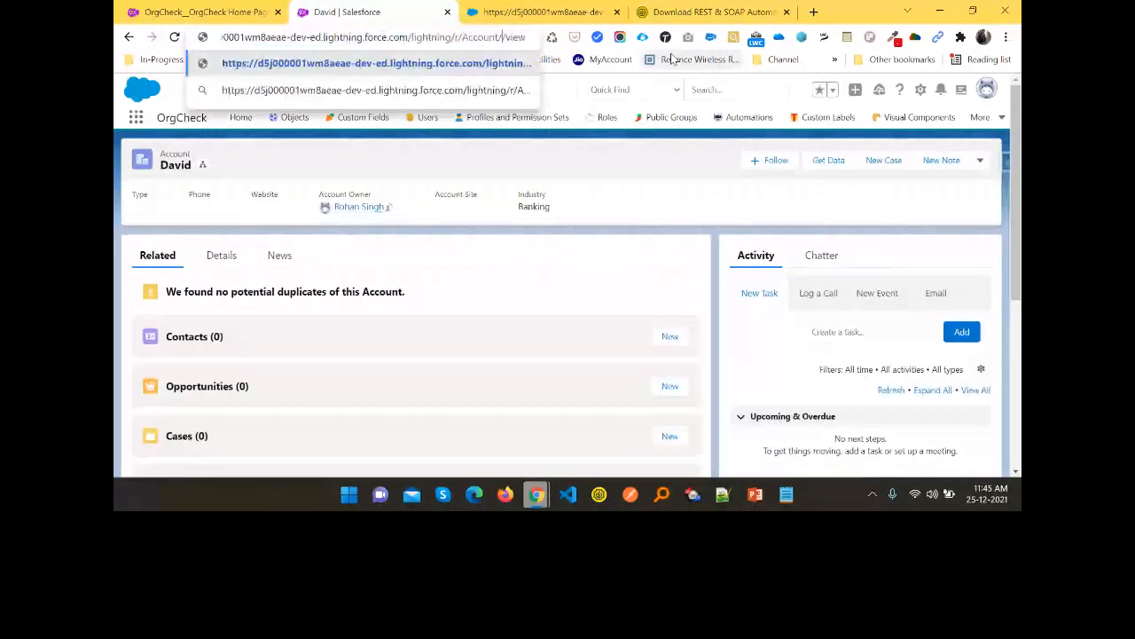
pyautogui.hotkey('alt', 'Tab')
pyautogui.hotkey('alt', 'Tab')
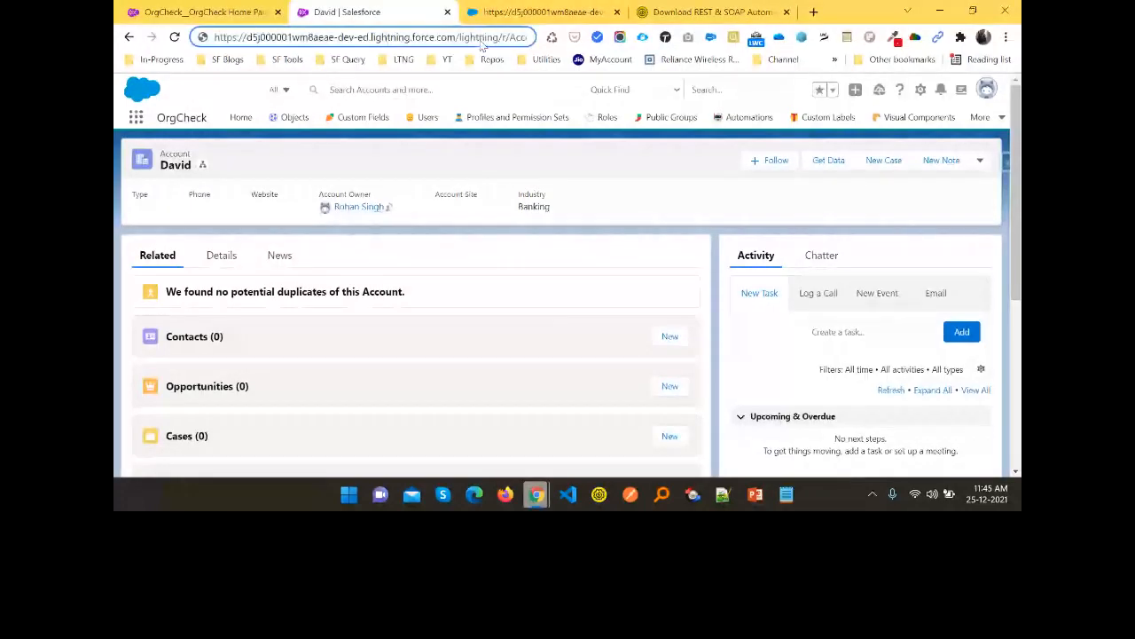
pyautogui.click(175, 38)
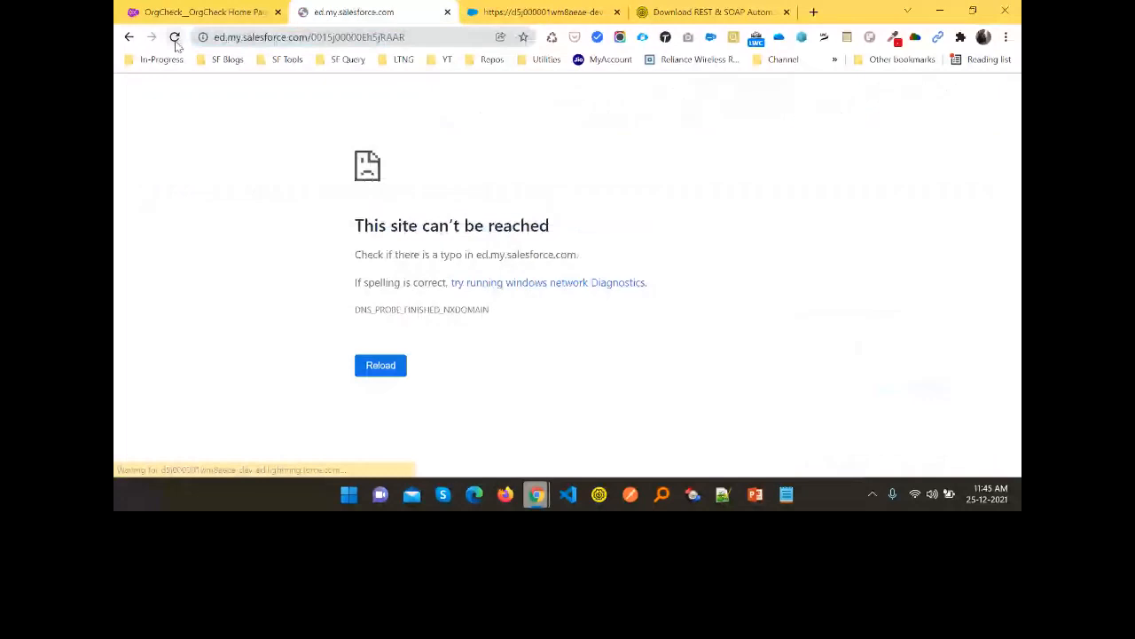
pyautogui.click(130, 37)
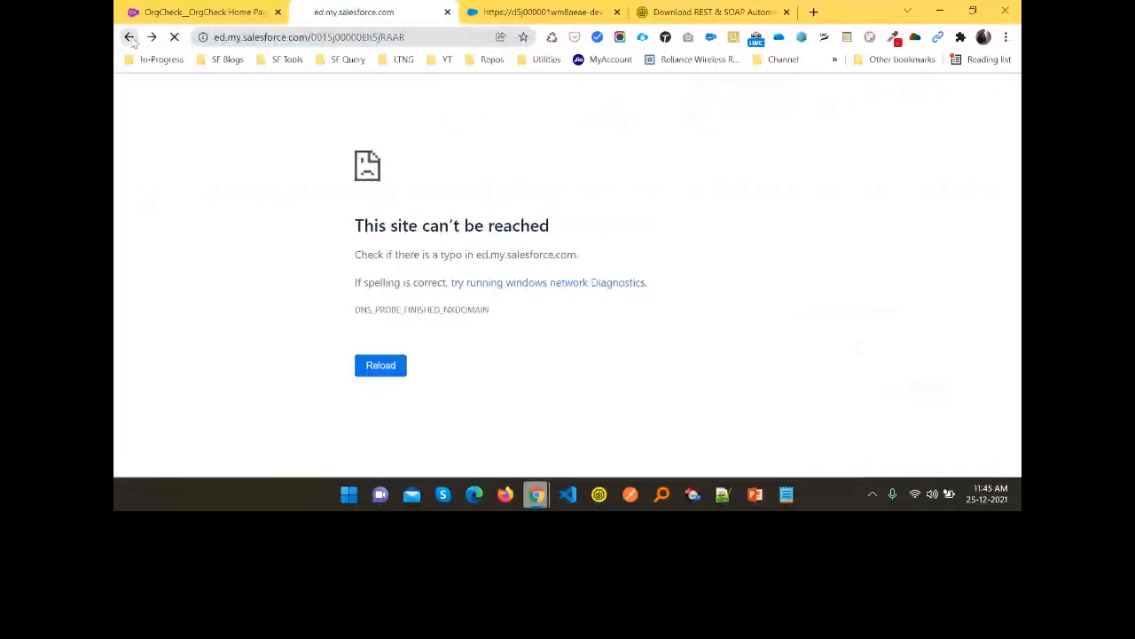
# Retry the edited record address, then search 'acc' to open the Accounts list
pyautogui.click(404, 38)
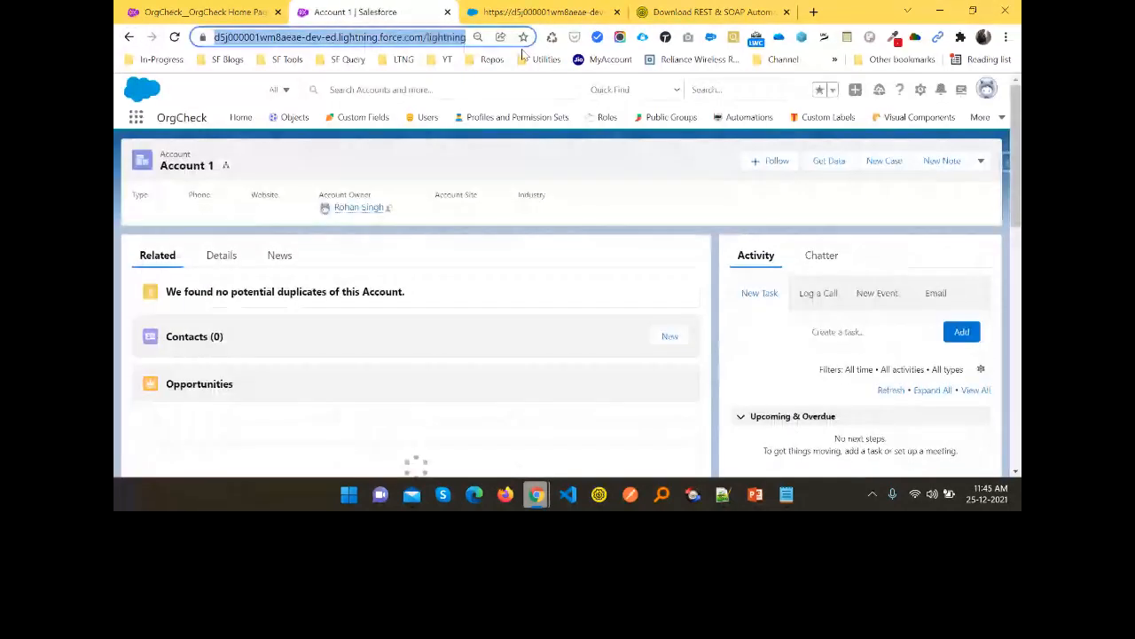
pyautogui.press('Right')
pyautogui.press('Left')
pyautogui.press('Left')
pyautogui.press('Left')
pyautogui.press('Left')
pyautogui.press('Left')
pyautogui.hotkey('alt', 'Left')
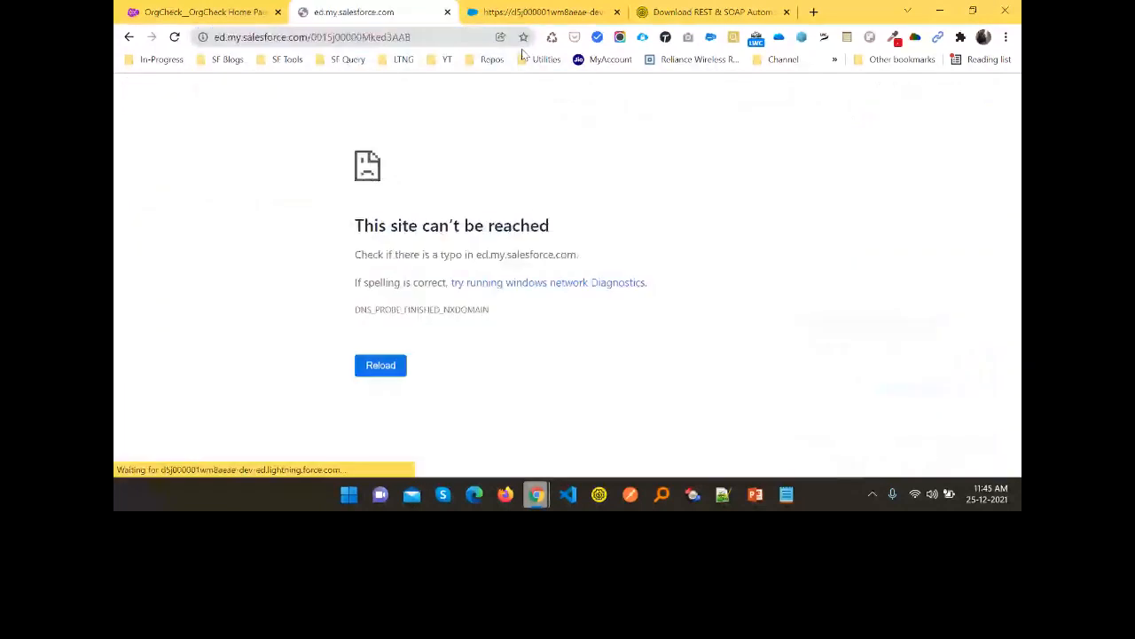
pyautogui.click(129, 37)
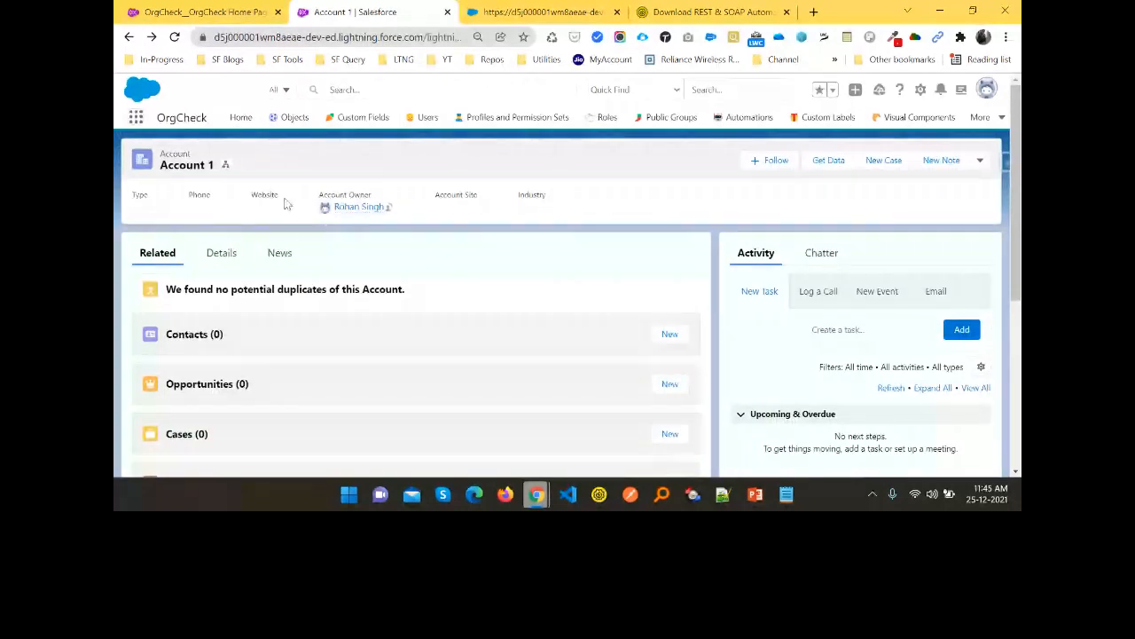
pyautogui.write('a')
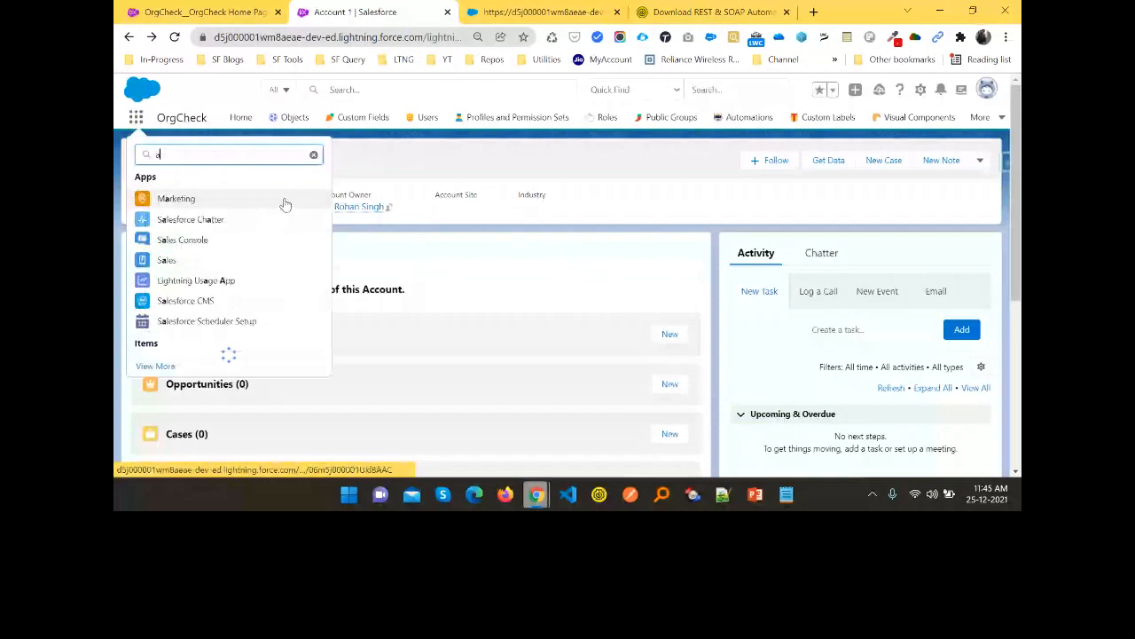
pyautogui.write('cc')
pyautogui.press('Return')
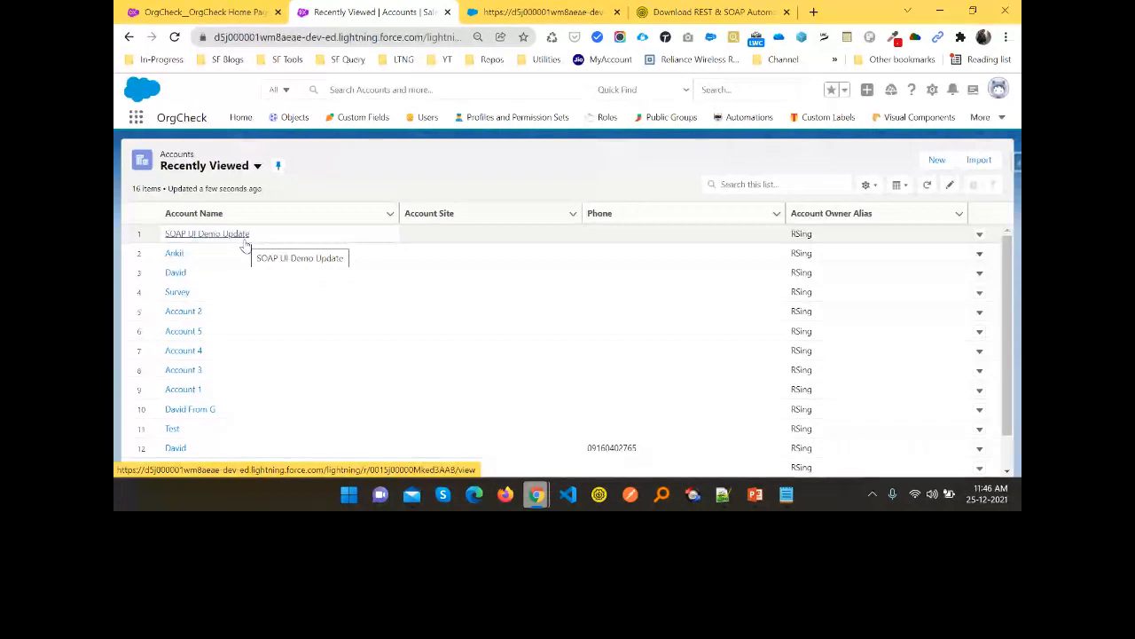
# Present the Delete Request from SOAP UI slide, then return to SoapUI via the Salesforce accounts list
pyautogui.click(756, 494)
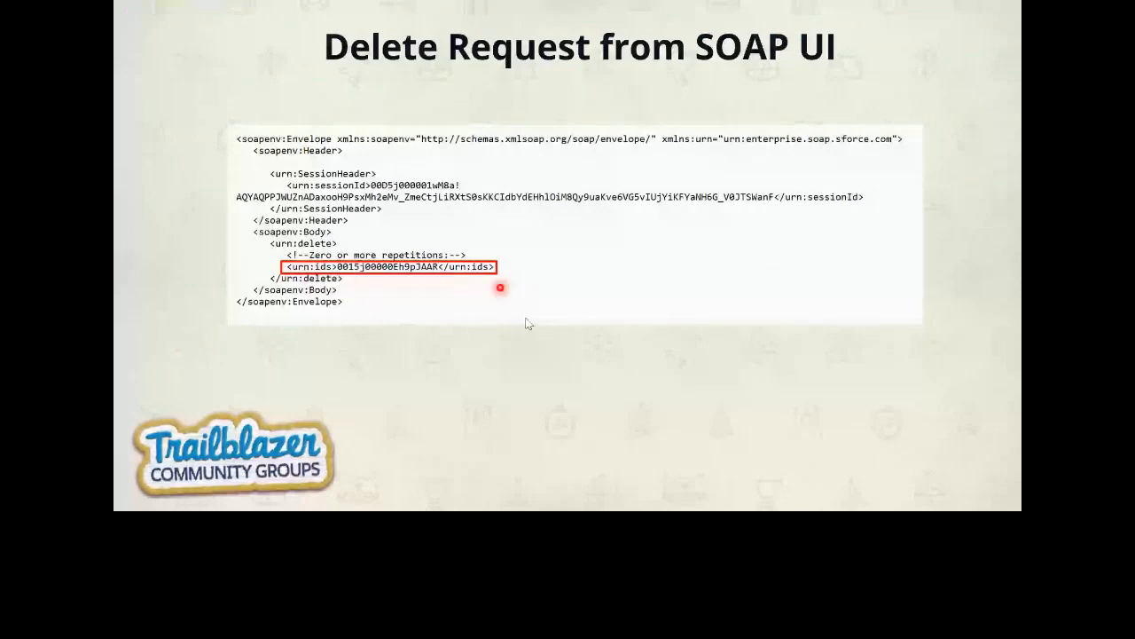
pyautogui.hotkey('alt', 'Tab')
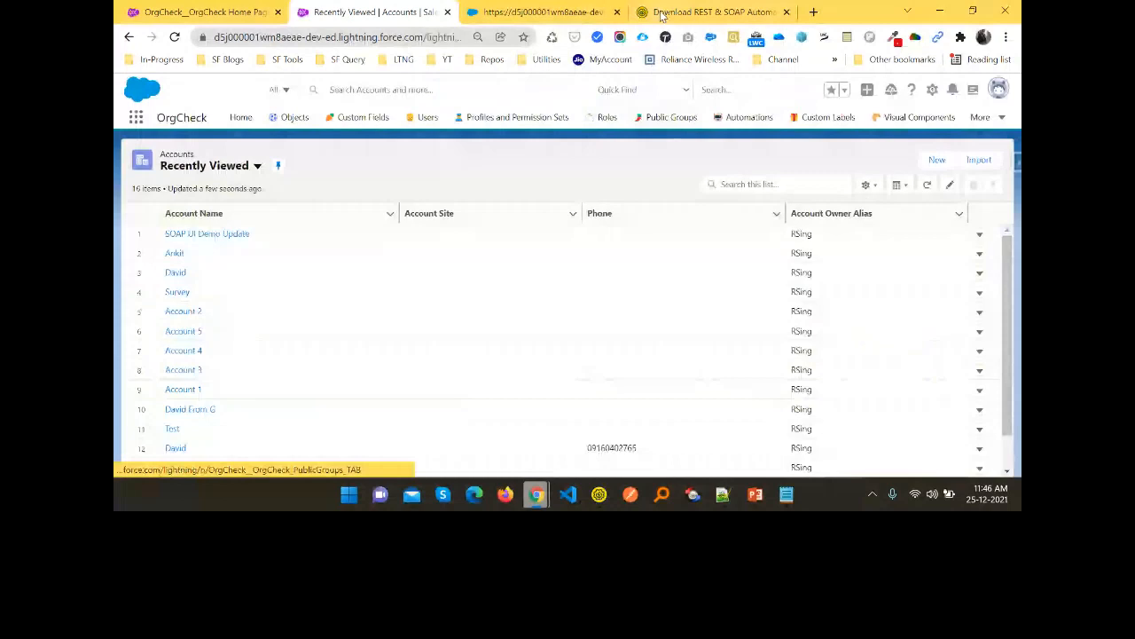
pyautogui.hotkey('alt', 'Tab')
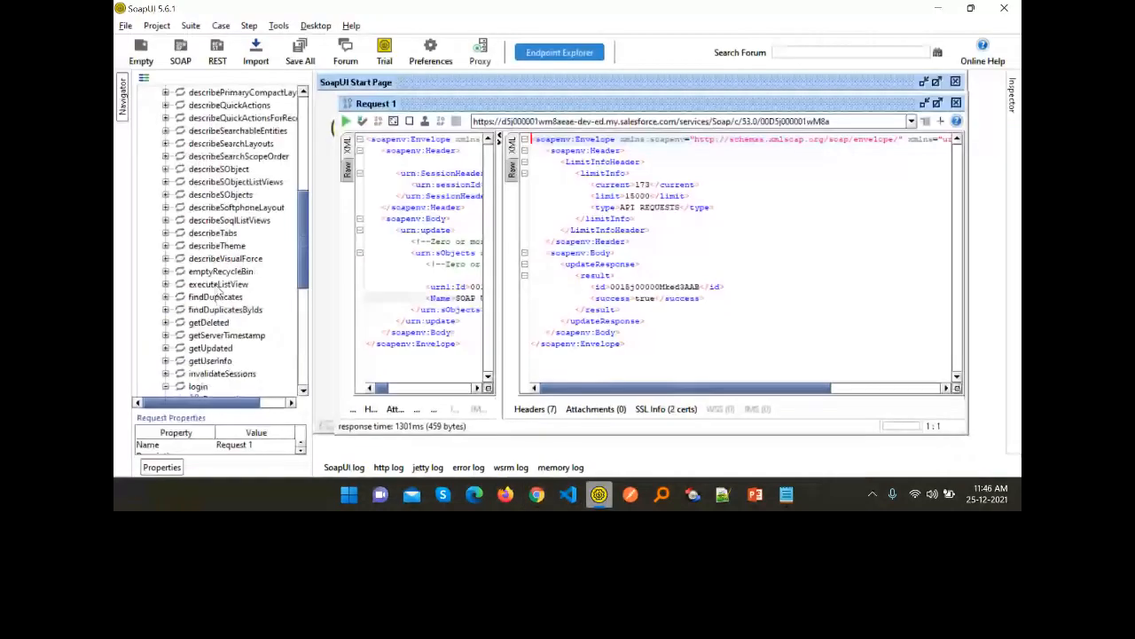
# Close the update request editor and open the delete operation's Request 1
pyautogui.scroll(8, 219, 293)
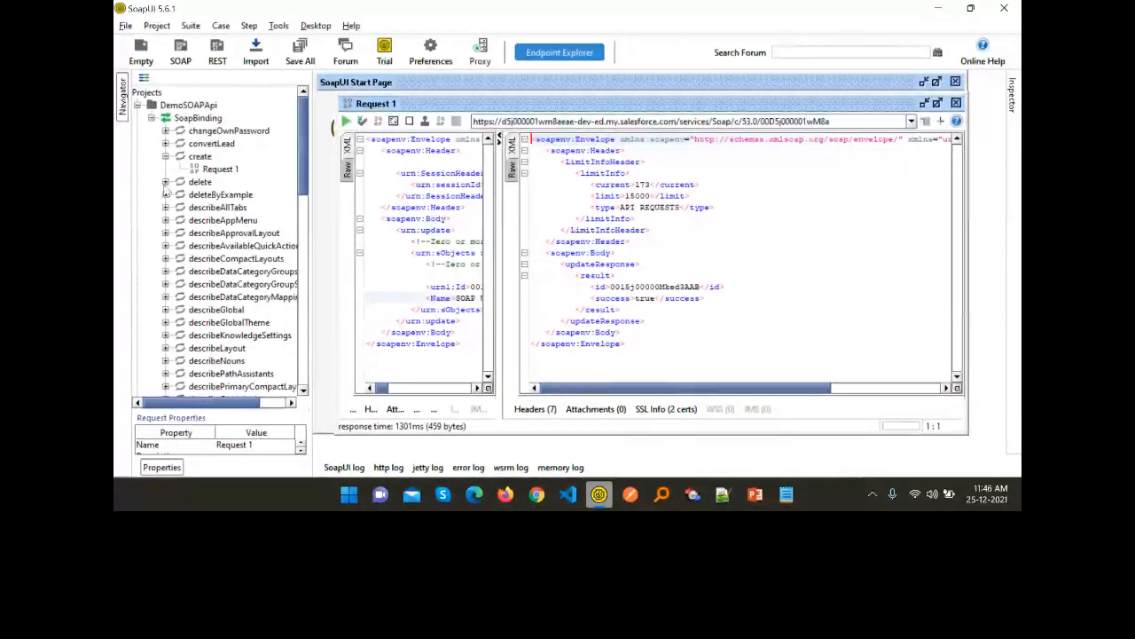
pyautogui.click(165, 183)
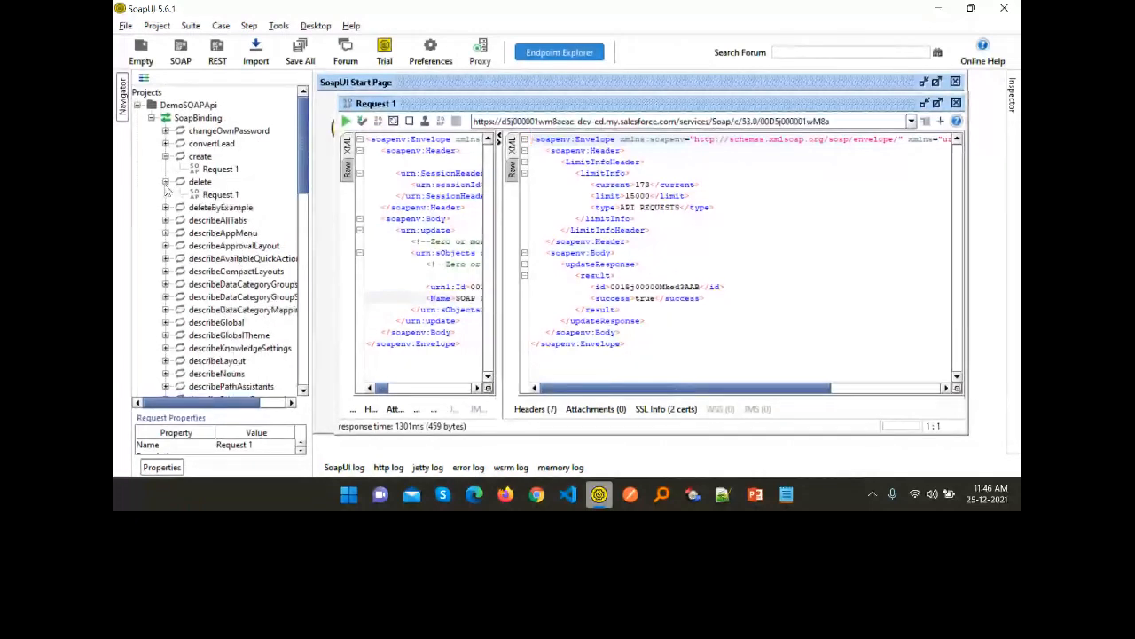
pyautogui.click(219, 195)
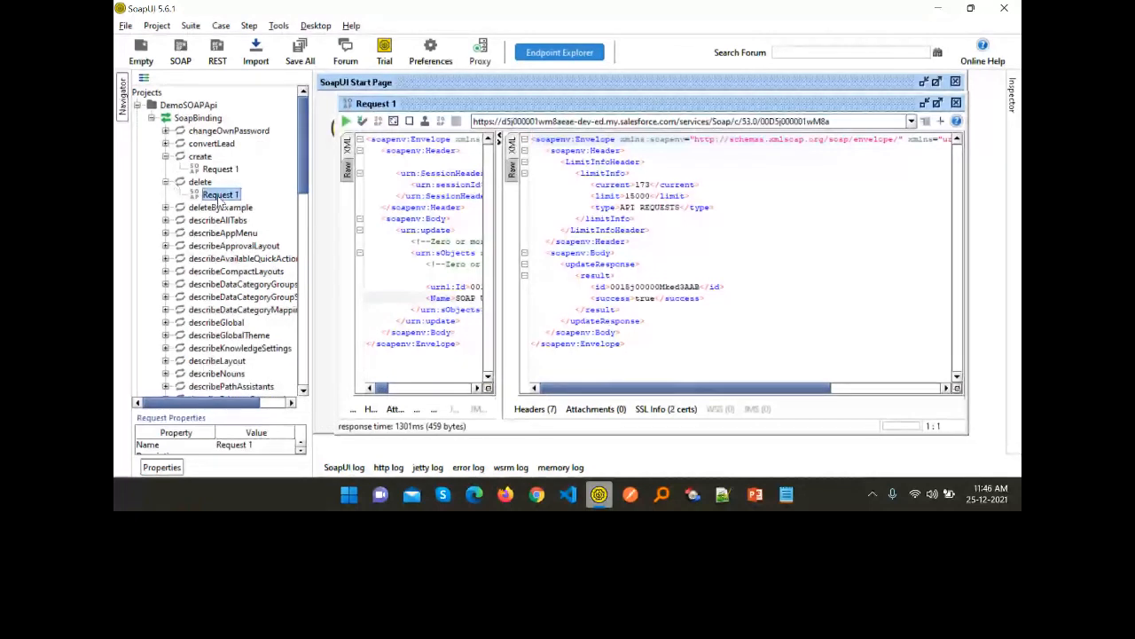
pyautogui.click(956, 103)
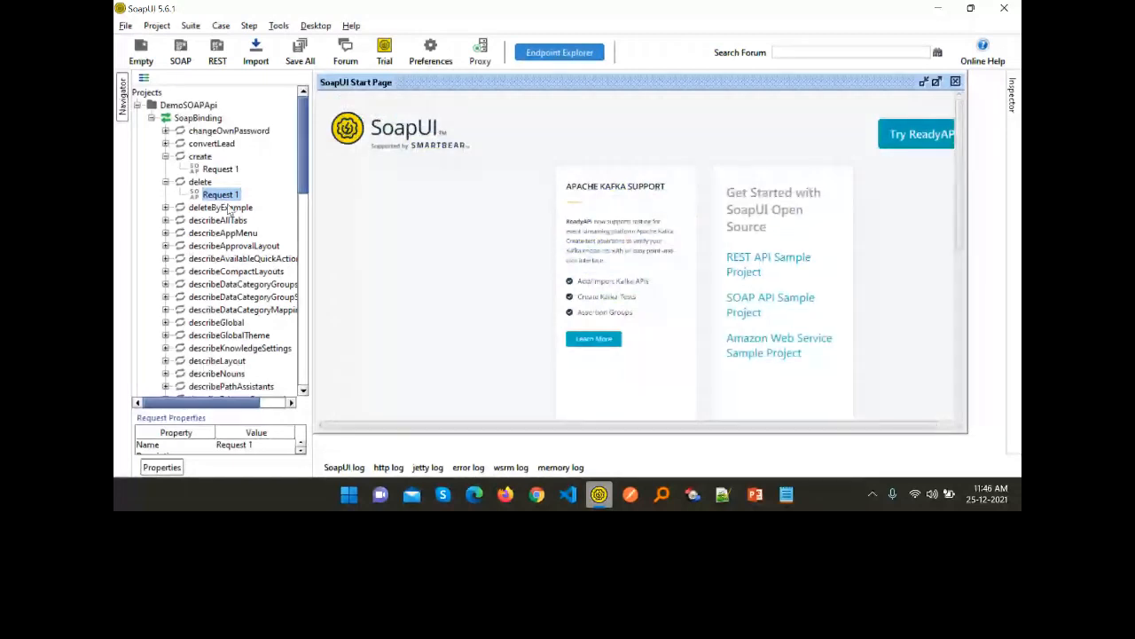
pyautogui.doubleClick(220, 194)
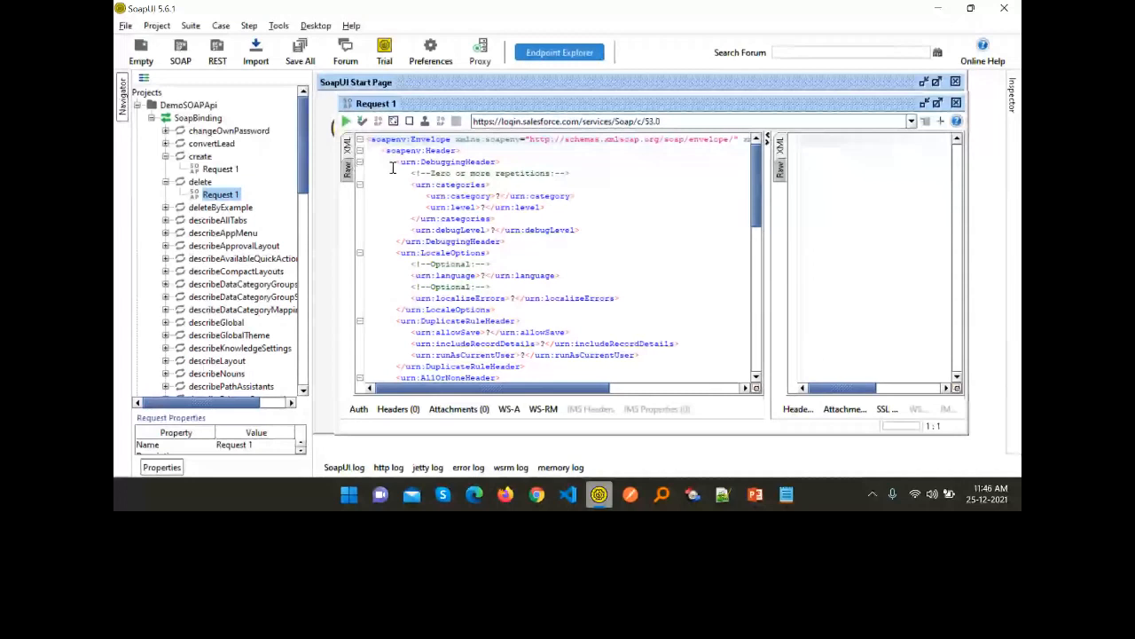
# Delete the optional header blocks and cut the old login endpoint address
pyautogui.moveTo(393, 169); pyautogui.dragTo(628, 255)
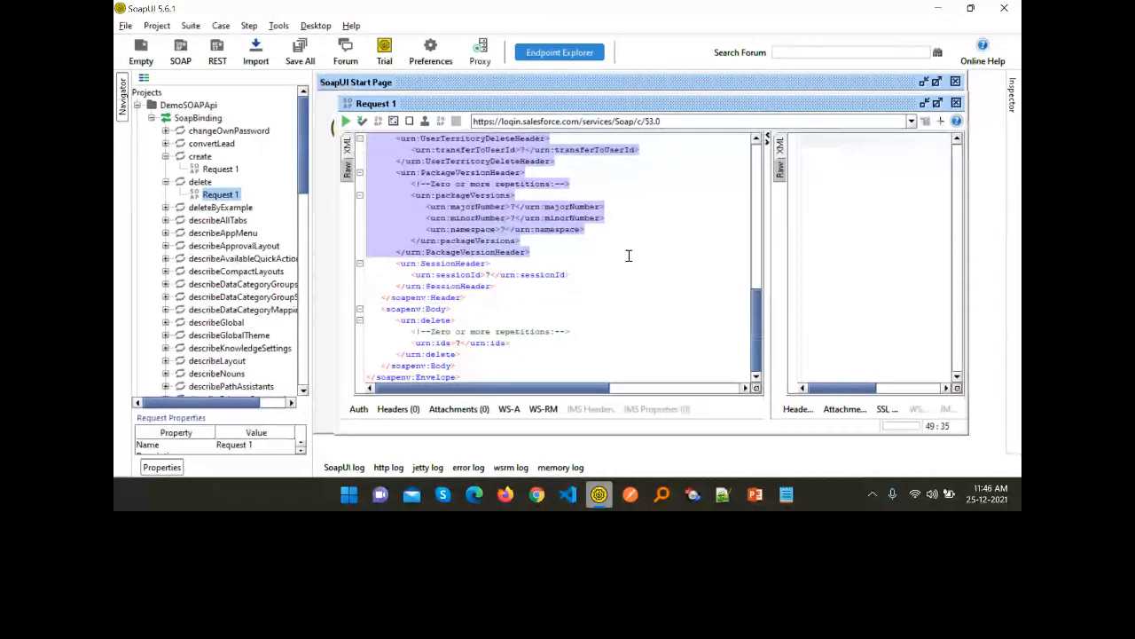
pyautogui.press('Delete')
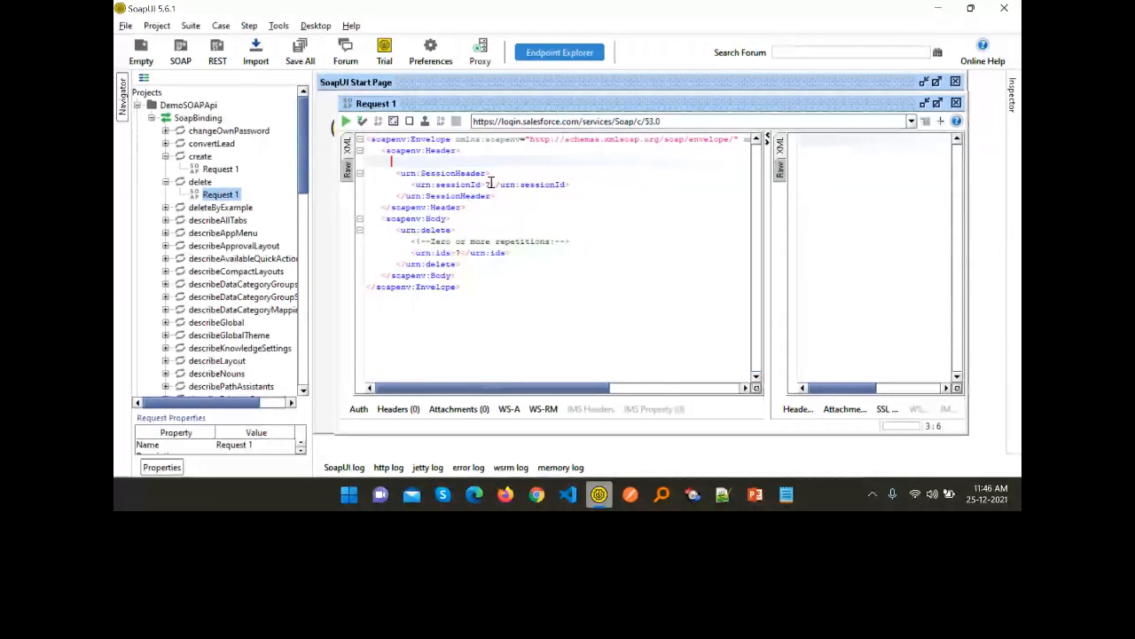
pyautogui.click(491, 183)
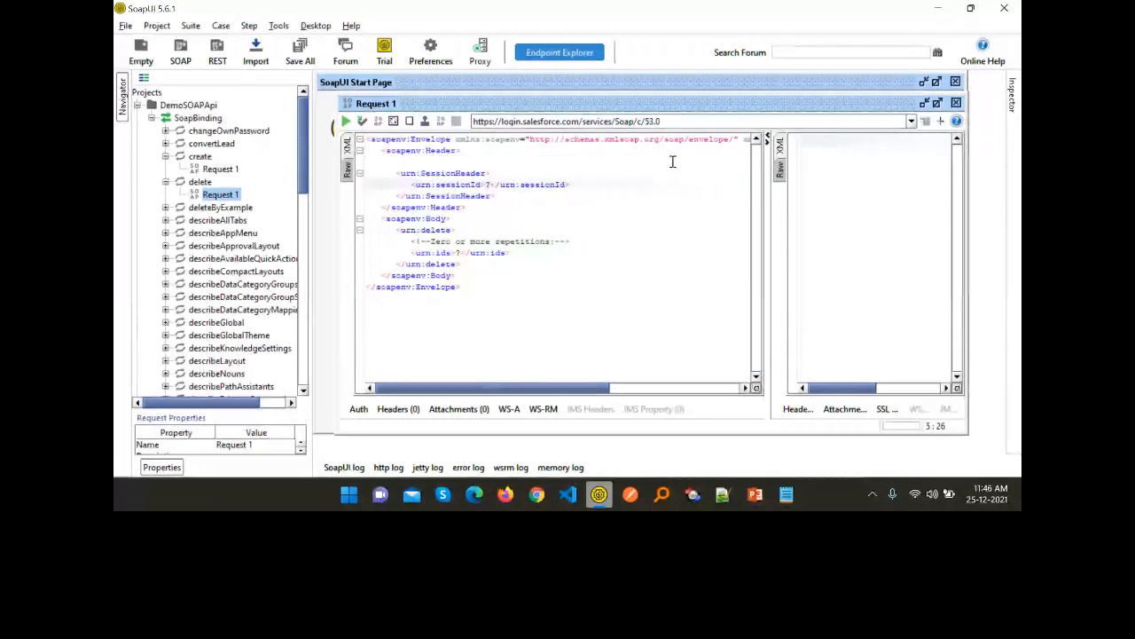
pyautogui.moveTo(661, 121); pyautogui.dragTo(379, 120)
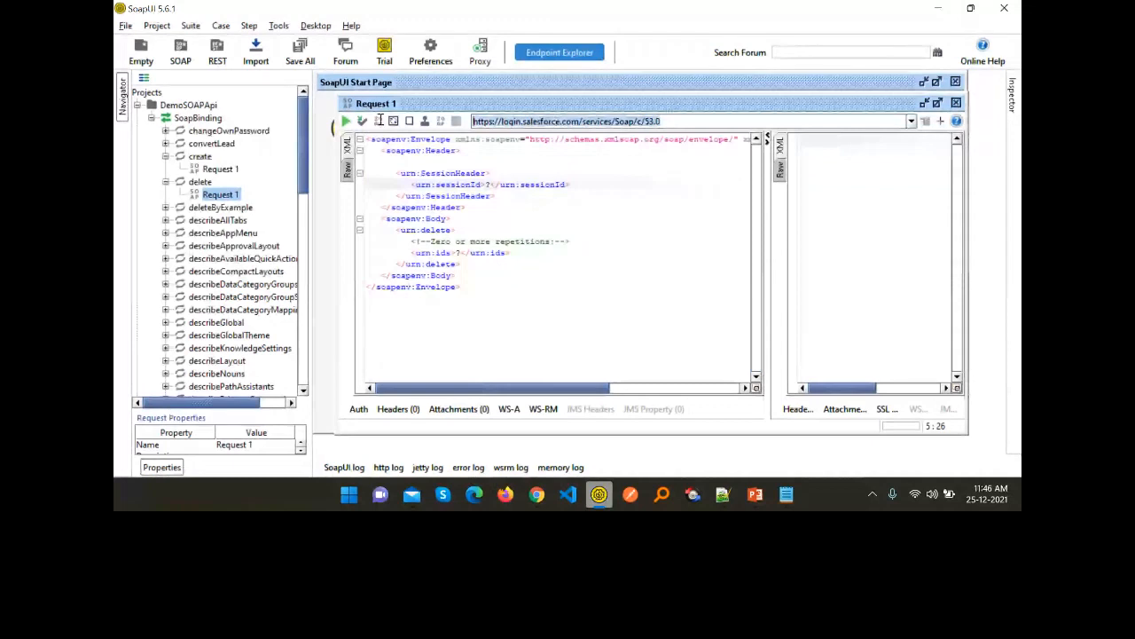
pyautogui.hotkey('ctrl', 'x')
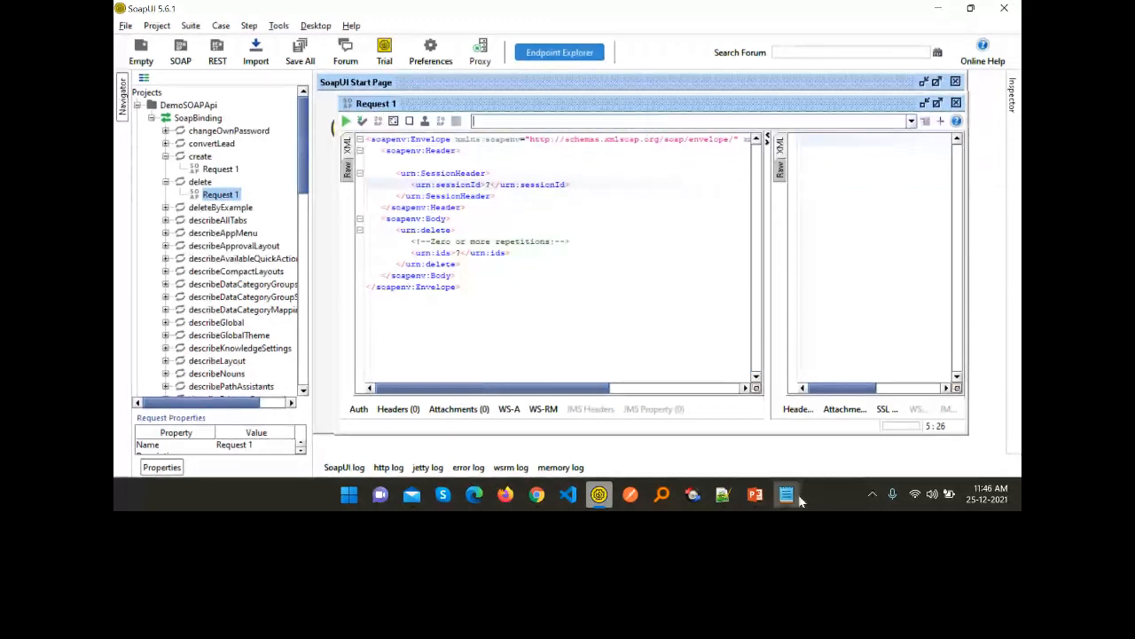
# Set the delete request's endpoint to the Salesforce server URL from the notes
pyautogui.click(796, 497)
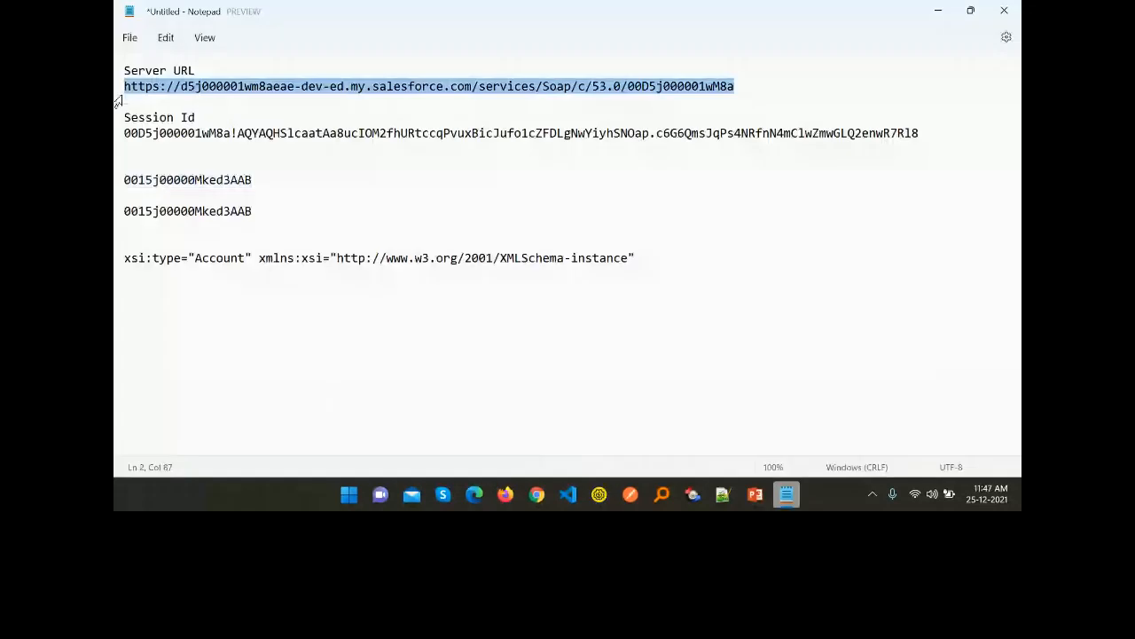
pyautogui.hotkey('ctrl', 'c')
pyautogui.hotkey('alt', 'Tab')
pyautogui.hotkey('ctrl', 'v')
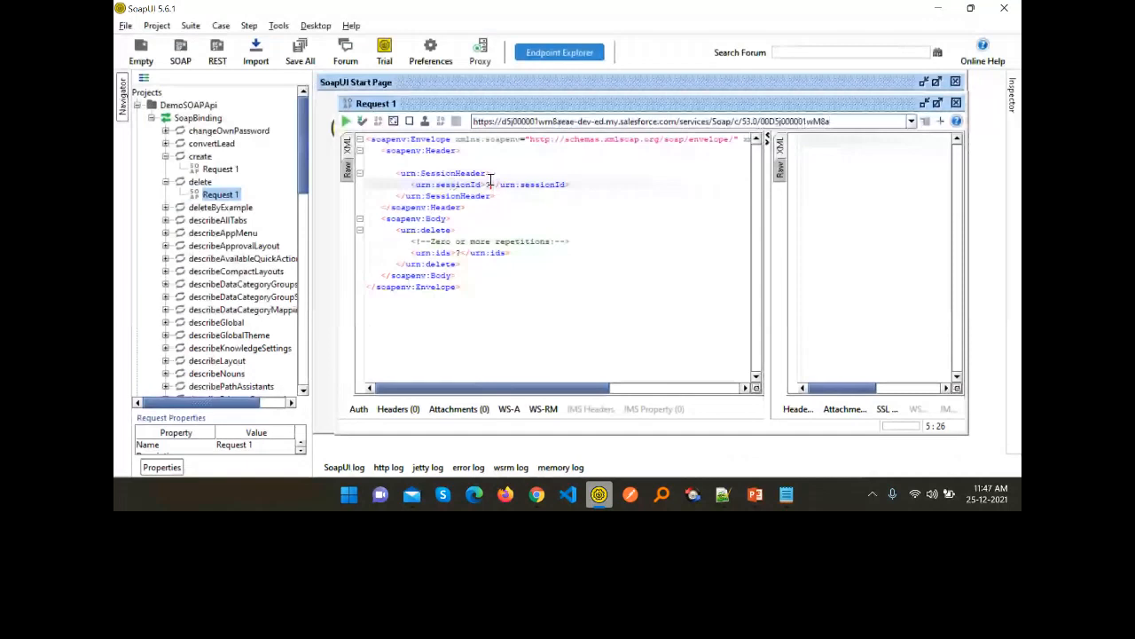
# Copy the session id into sessionId and prepare the ids element for the account id
pyautogui.hotkey('alt', 'Tab')
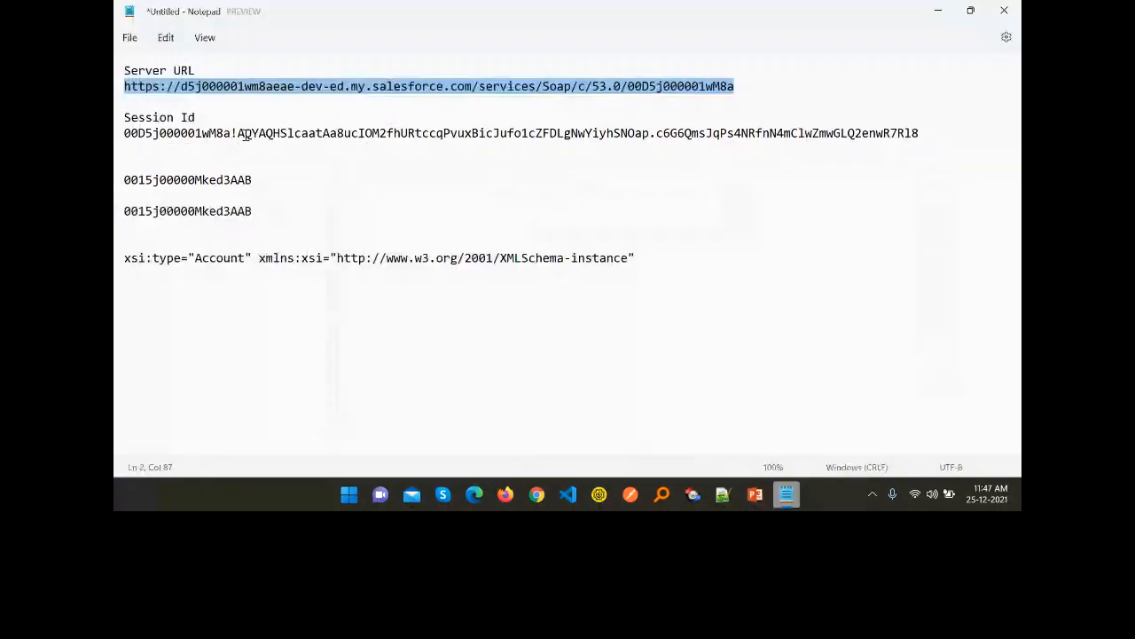
pyautogui.moveTo(920, 134); pyautogui.dragTo(124, 133)
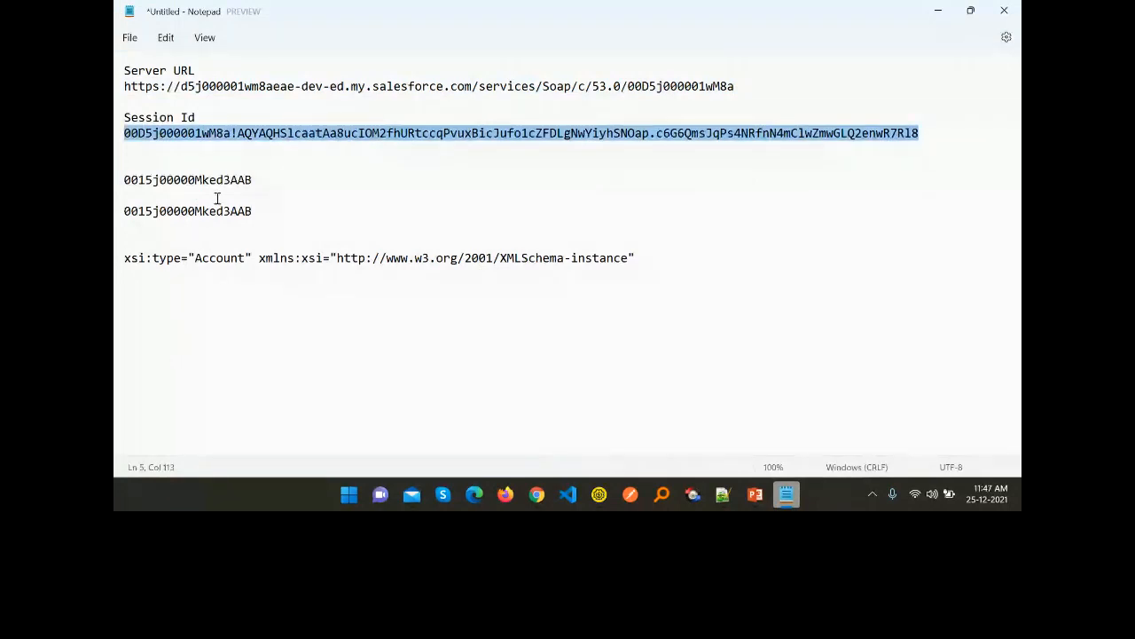
pyautogui.hotkey('alt', 'Tab')
pyautogui.moveTo(573, 390); pyautogui.dragTo(401, 235)
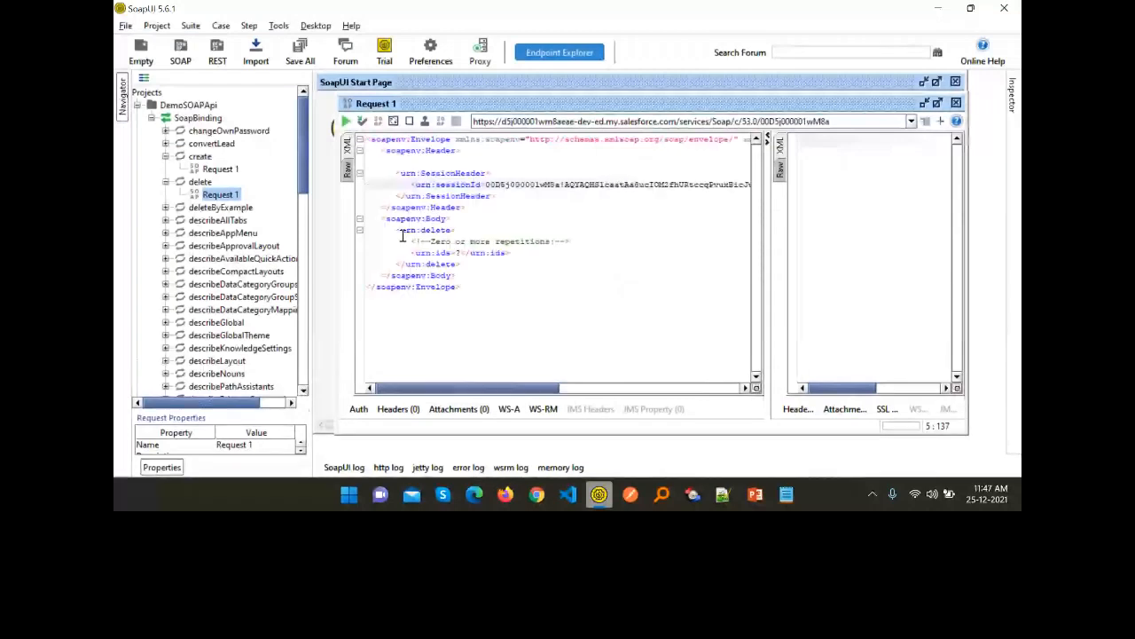
pyautogui.click(458, 252)
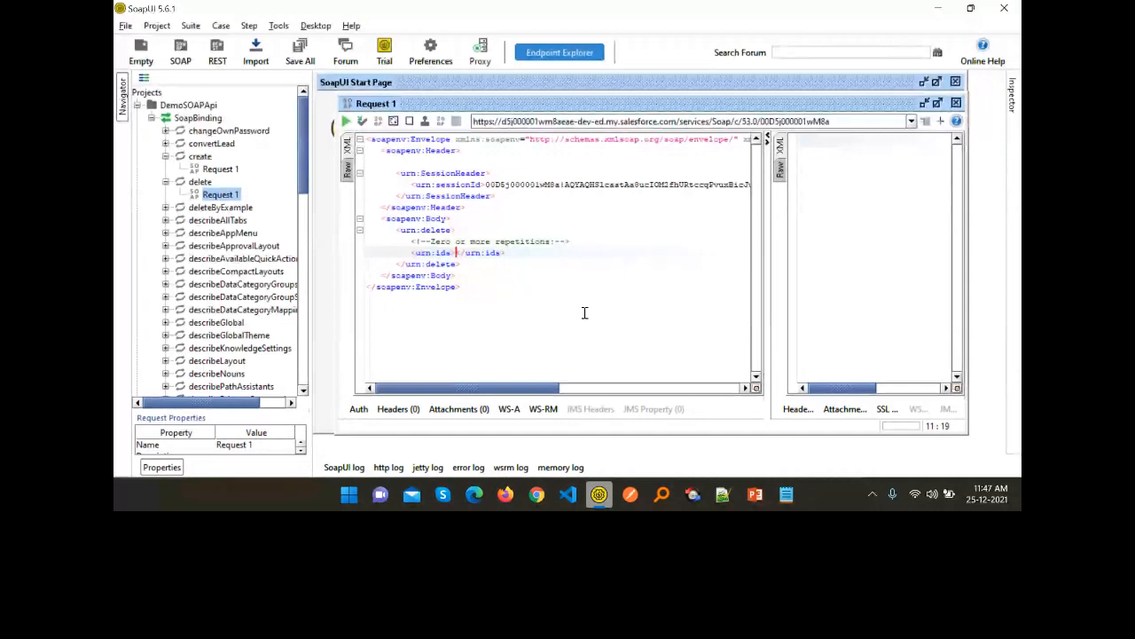
pyautogui.hotkey('alt', 'Tab')
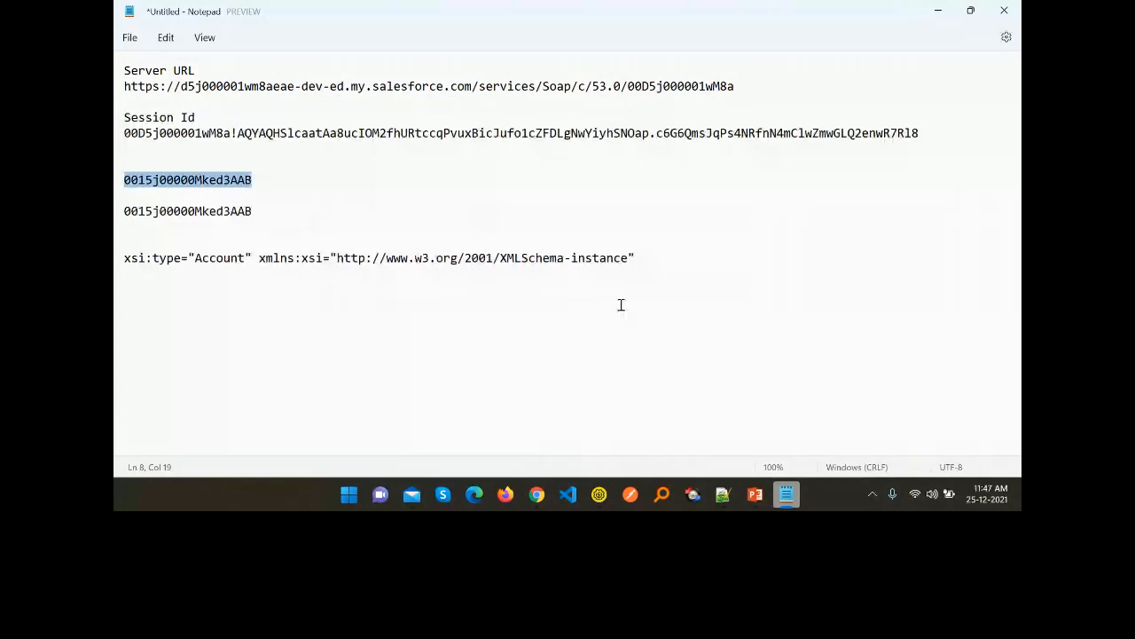
pyautogui.hotkey('alt', 'Tab')
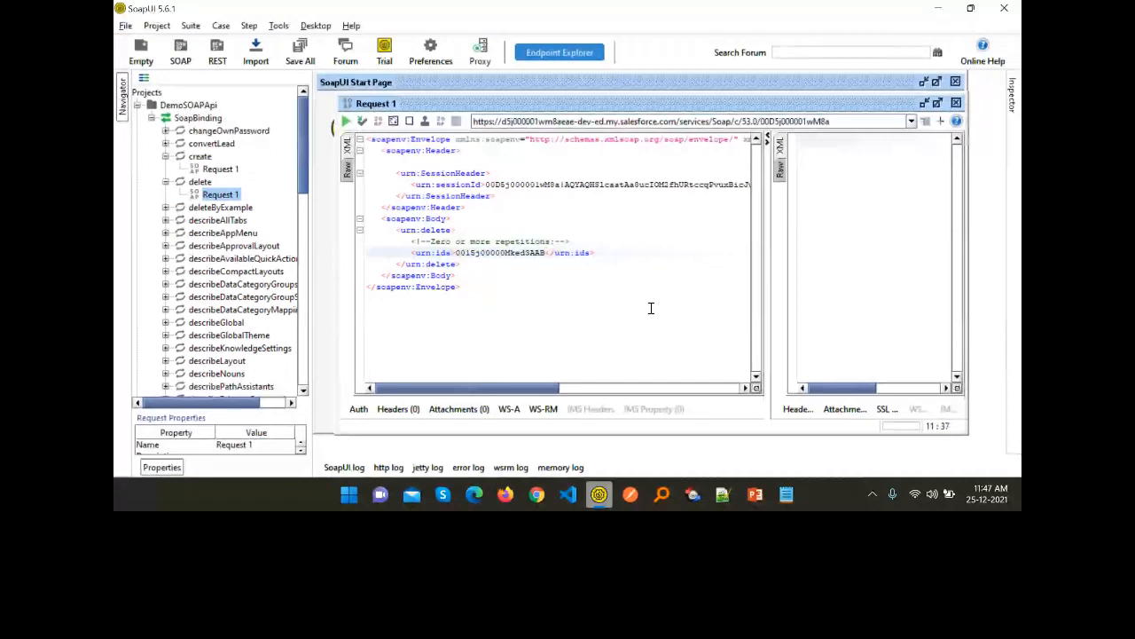
pyautogui.hotkey('alt', 'Tab')
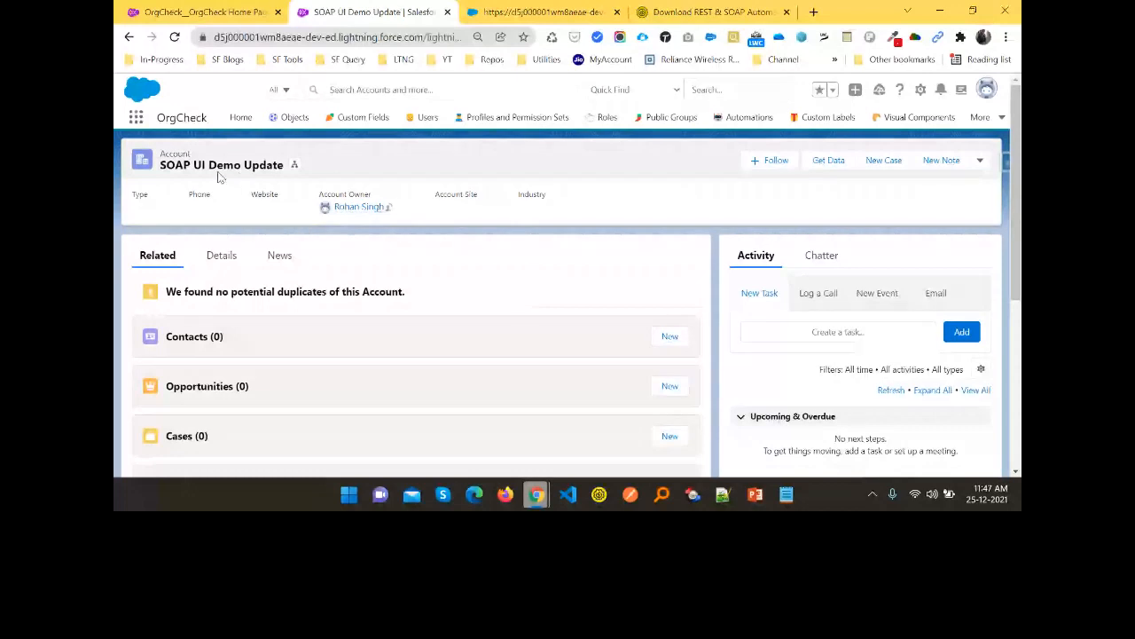
pyautogui.hotkey('alt', 'Tab')
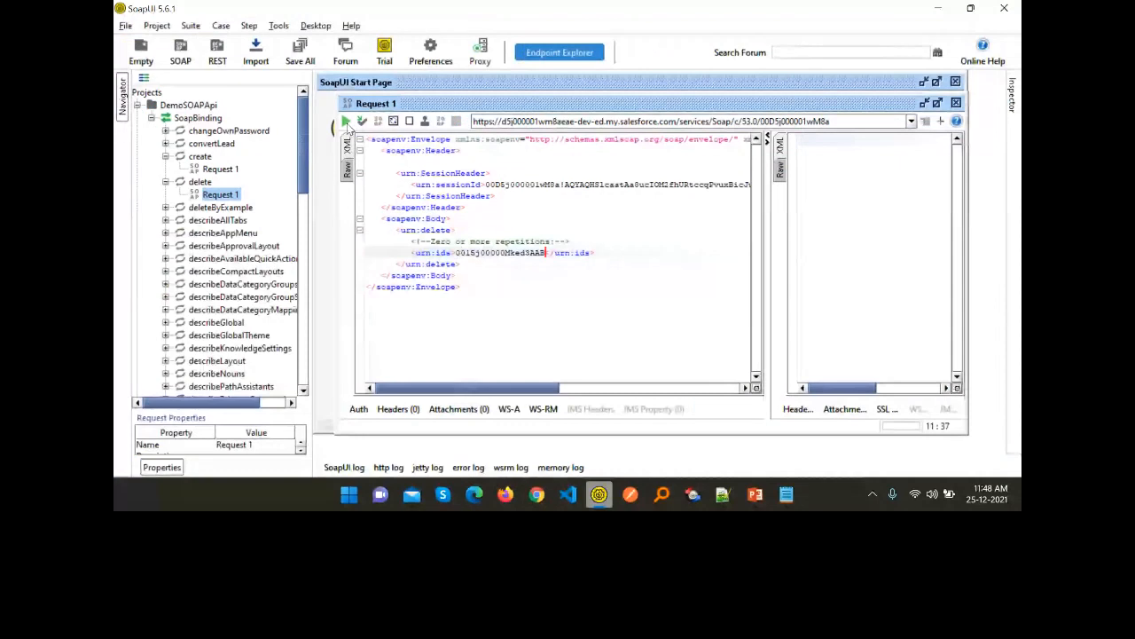
# Run the delete request, check the success true response, and reload the Salesforce account page
pyautogui.click(346, 122)
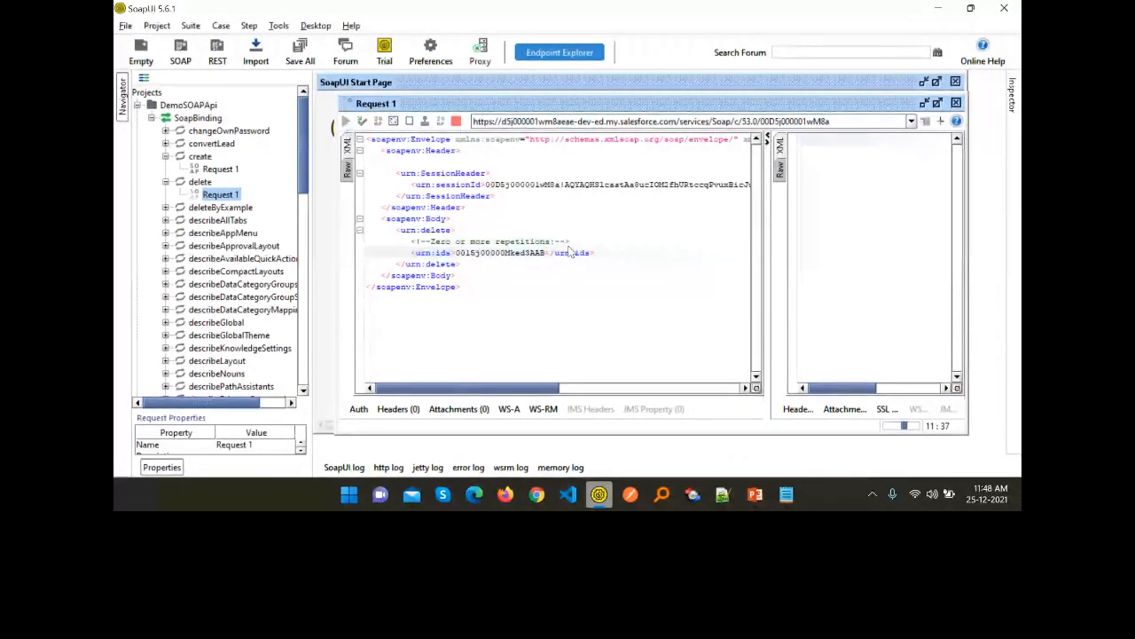
pyautogui.moveTo(587, 287); pyautogui.dragTo(661, 287)
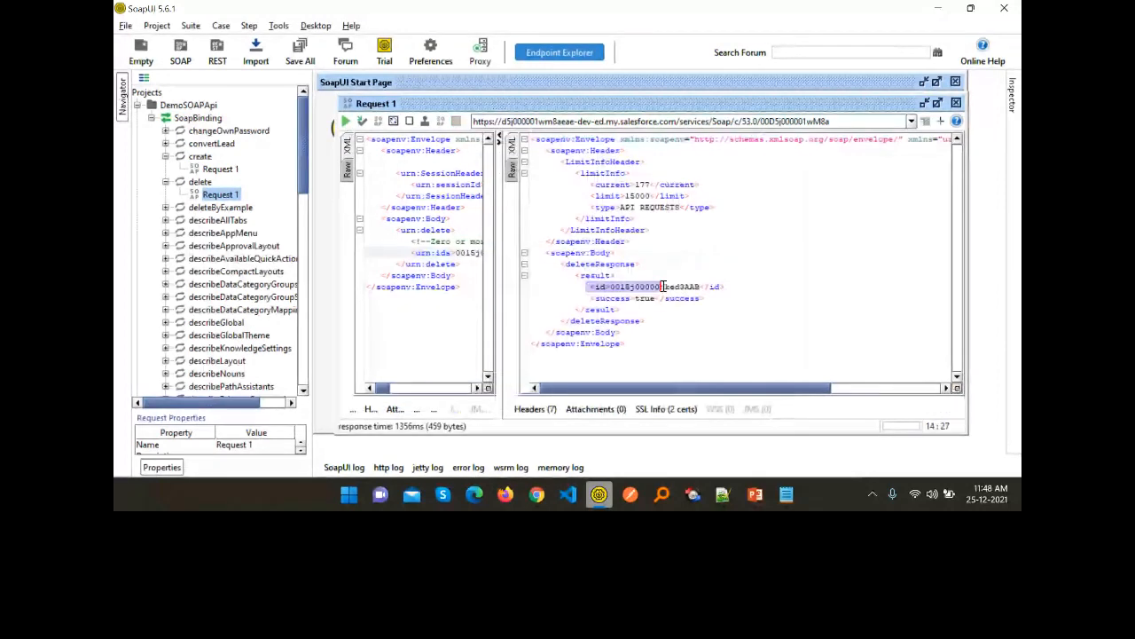
pyautogui.click(643, 298)
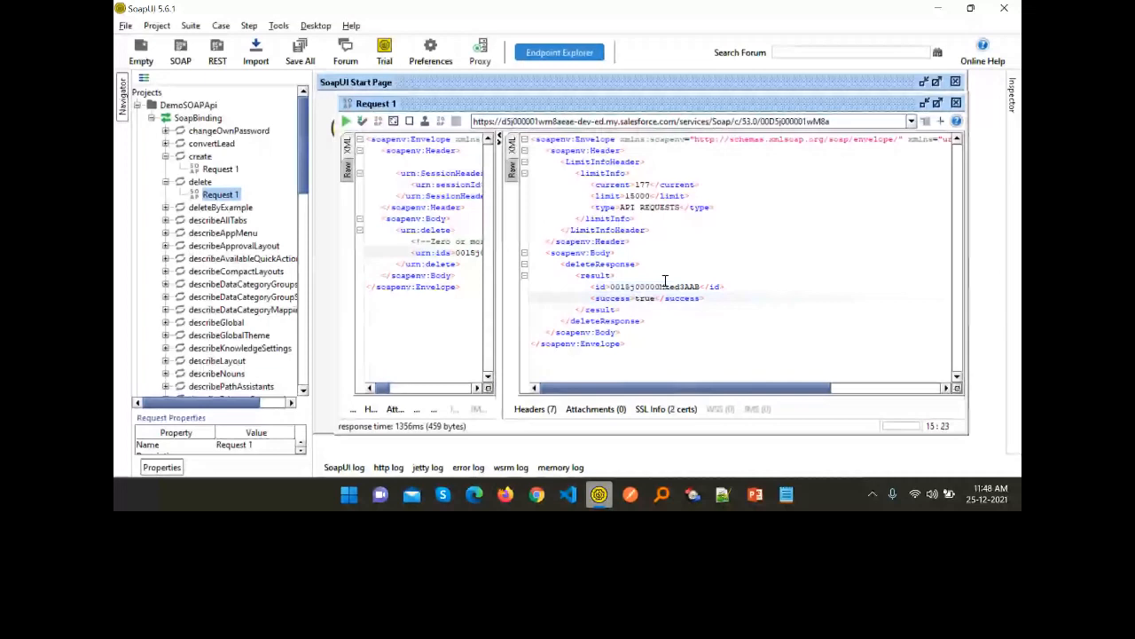
pyautogui.hotkey('alt', 'Tab')
pyautogui.press('F5')
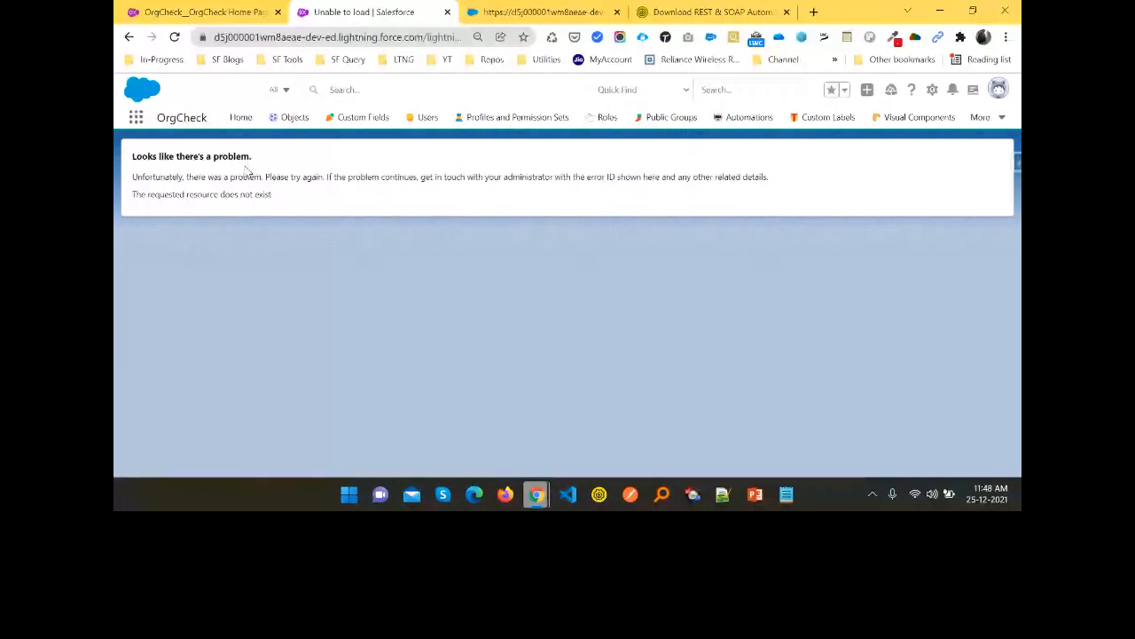
# Search 'recy' to open the Recycle Bin showing the deleted account, then show the ANY QUESTIONS ? slide
pyautogui.click(129, 38)
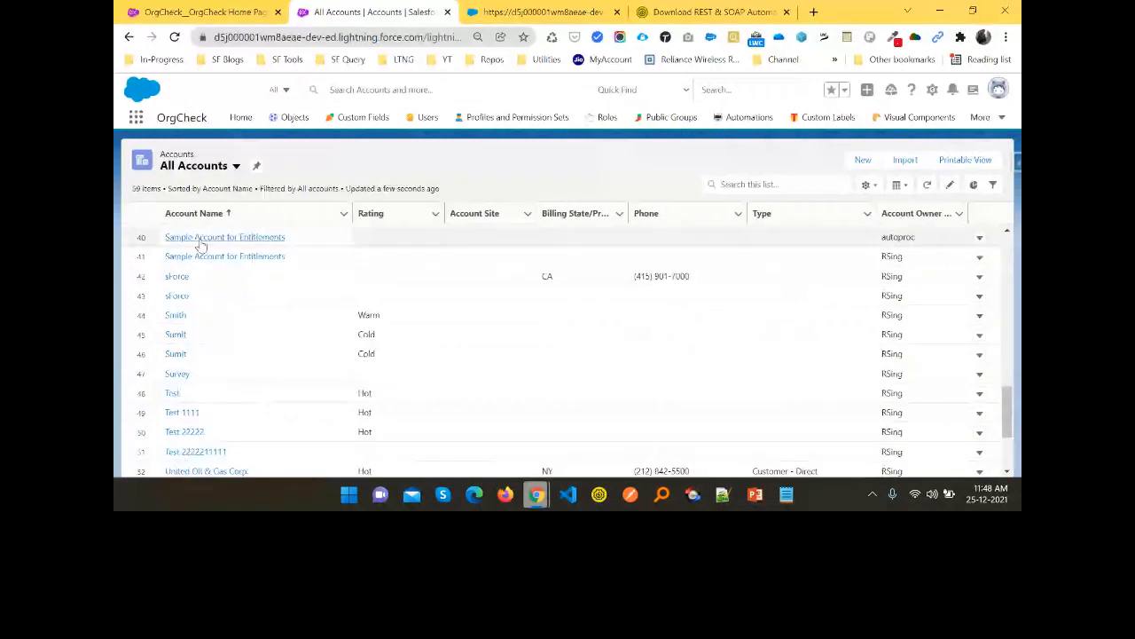
pyautogui.scroll(-2, 201, 247)
pyautogui.click(137, 118)
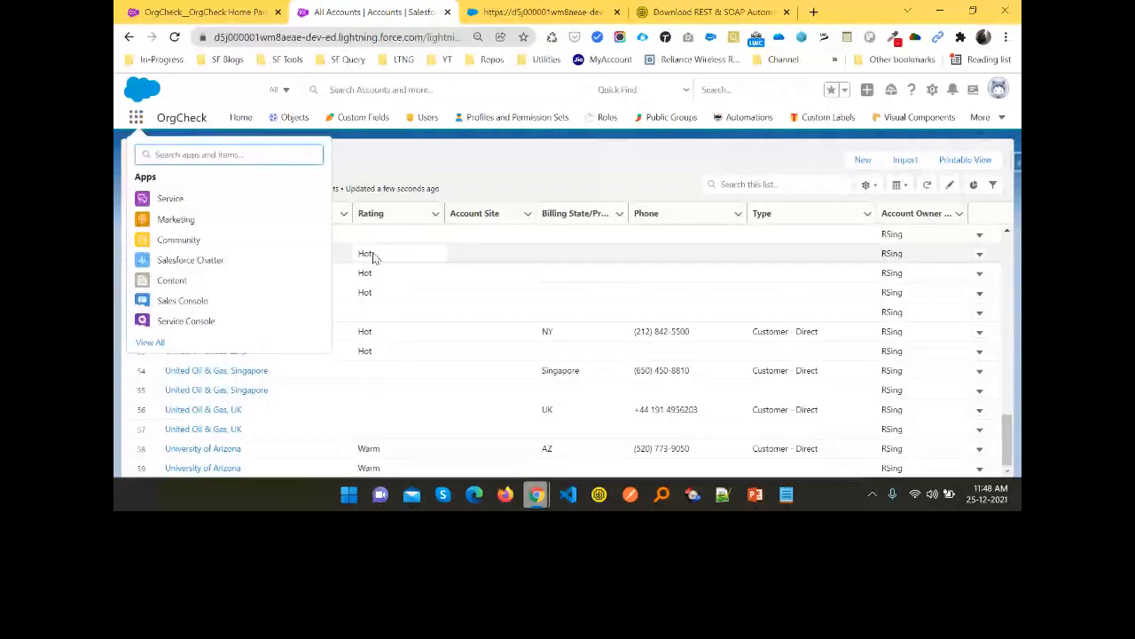
pyautogui.write('recy')
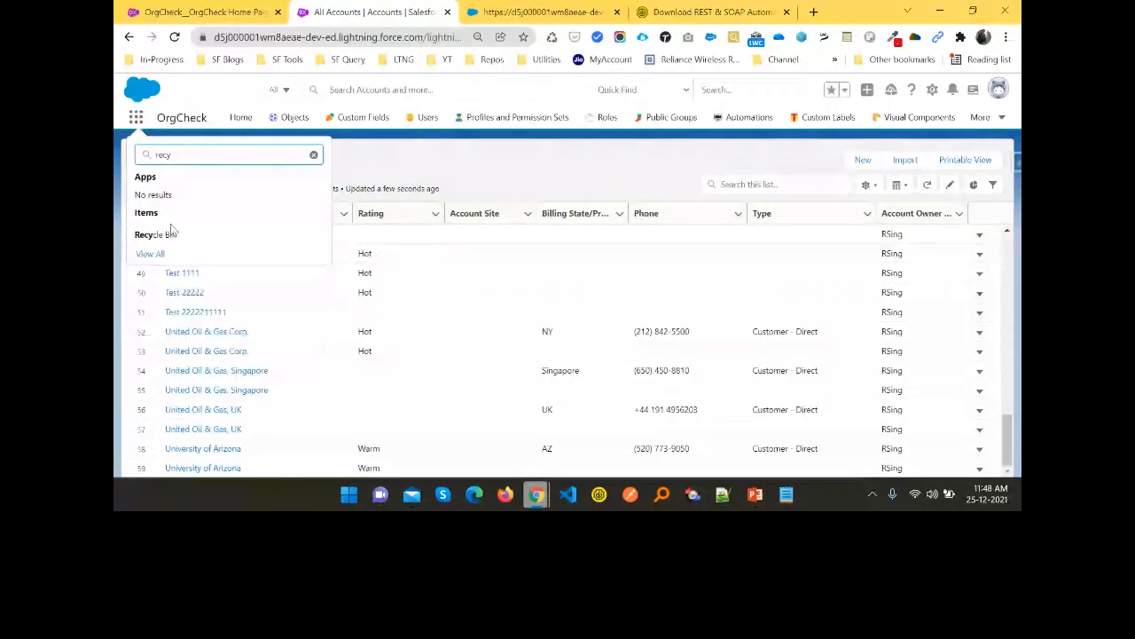
pyautogui.click(169, 233)
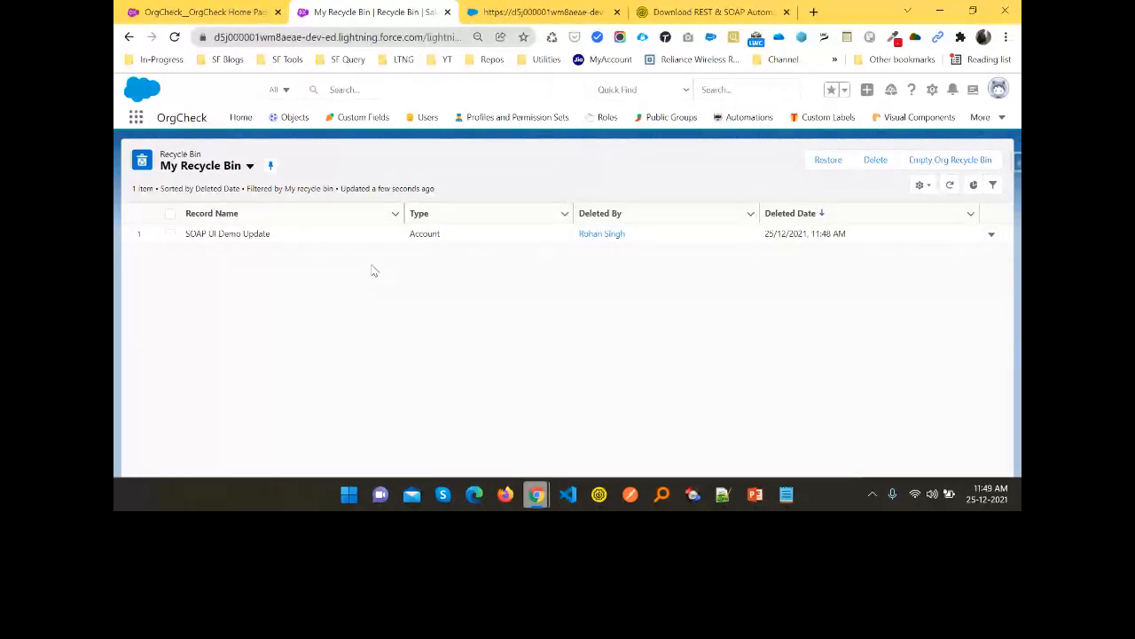
pyautogui.click(757, 493)
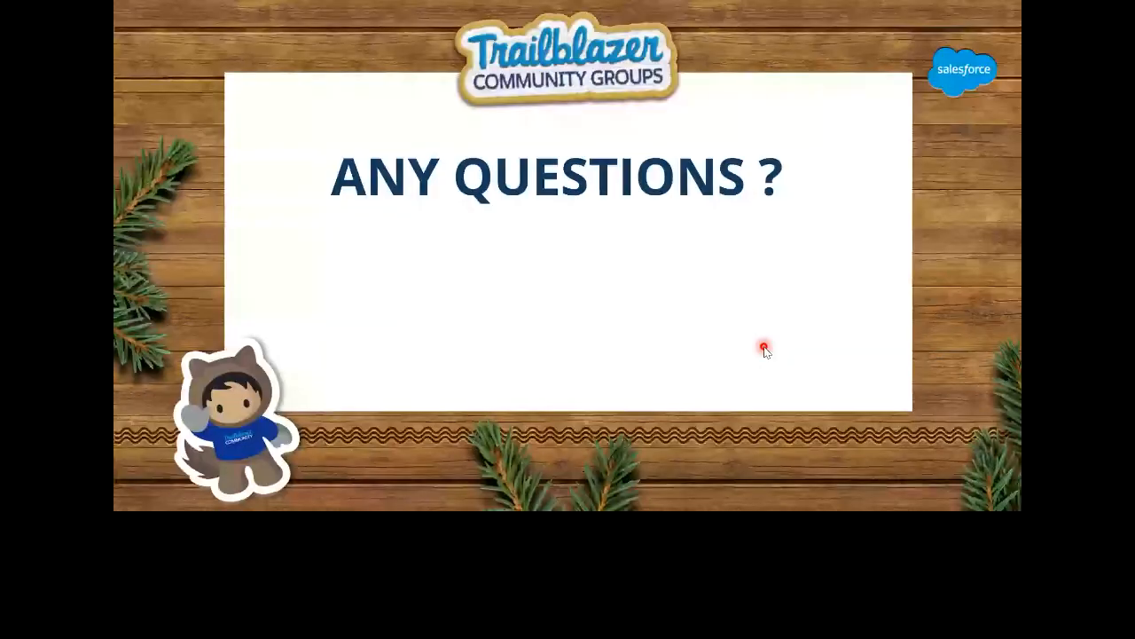